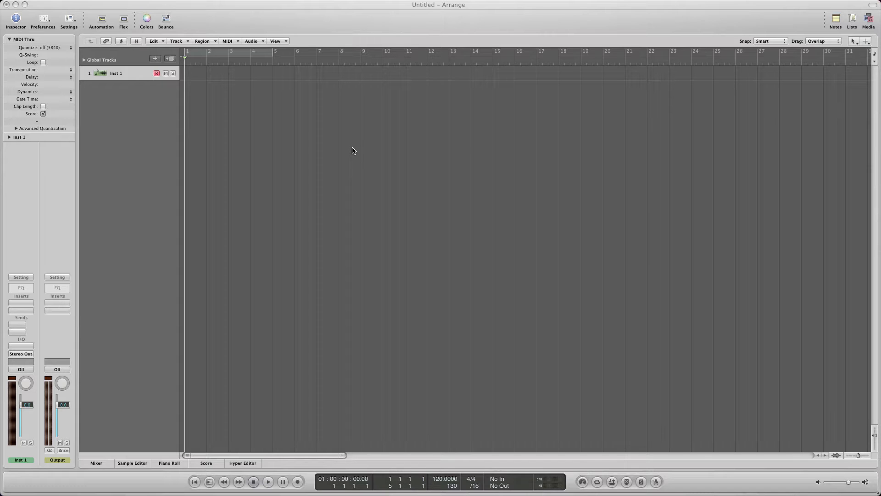
Load the Dark Cosmos channel strip setting from the Synth Strings category onto the first instrument track
click(352, 150)
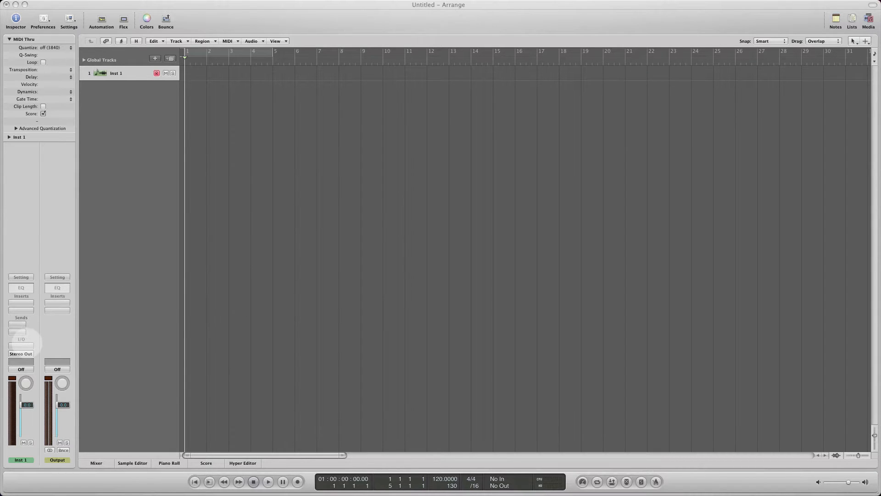
click(21, 345)
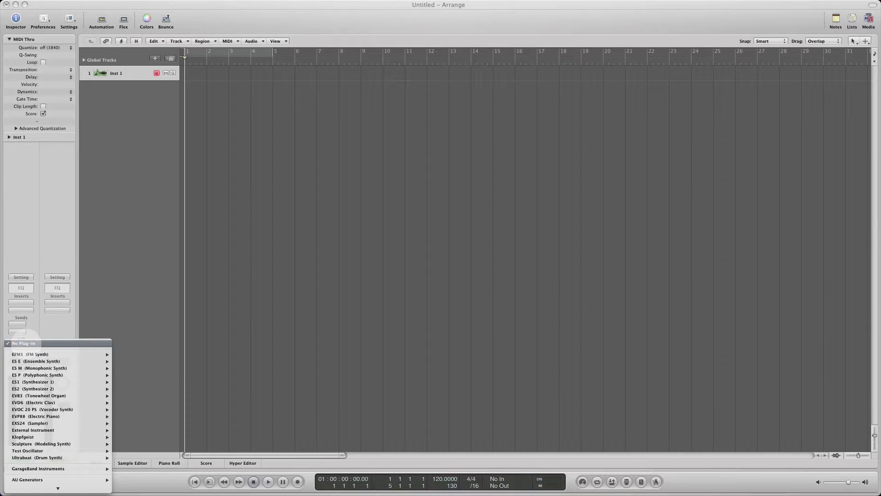
click(42, 242)
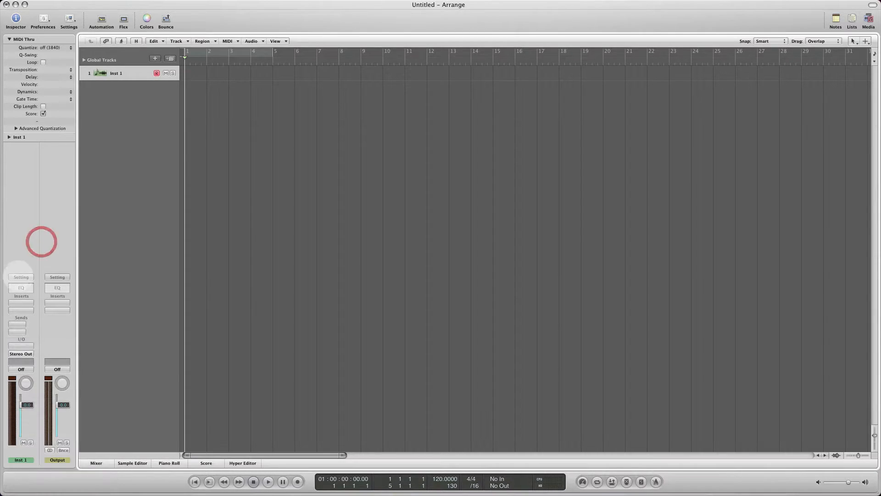
click(19, 277)
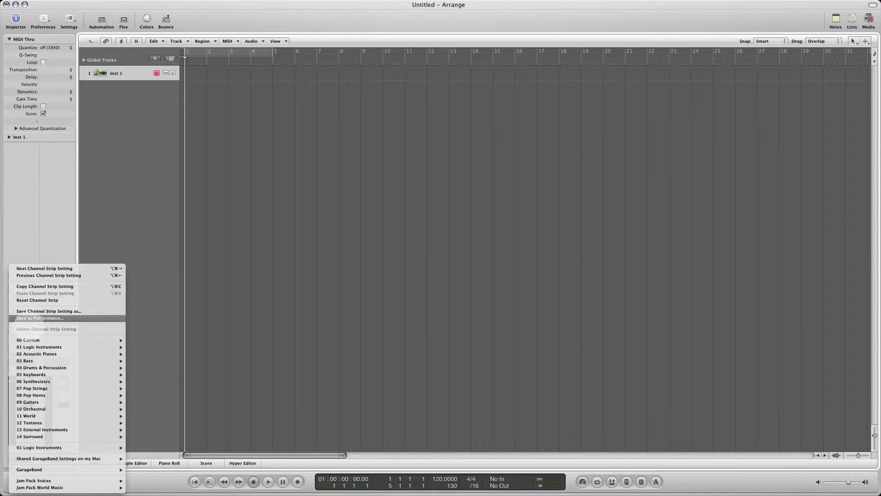
mouse_move(52, 382)
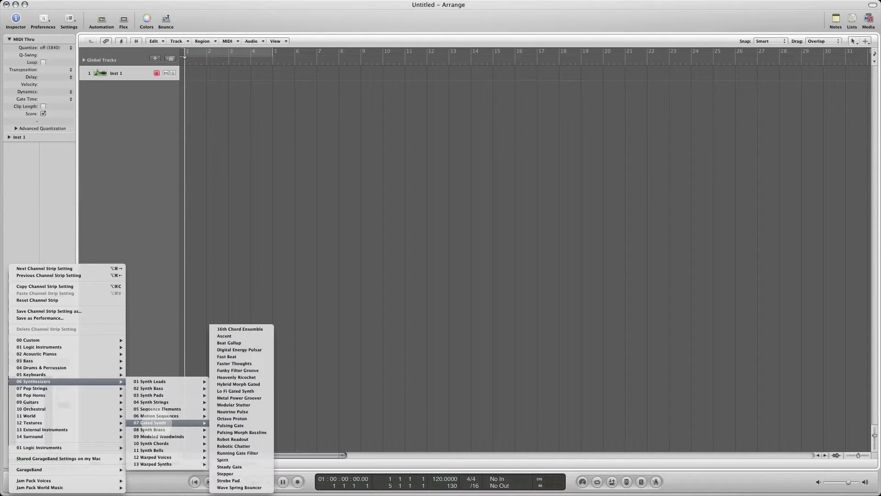
mouse_move(156, 410)
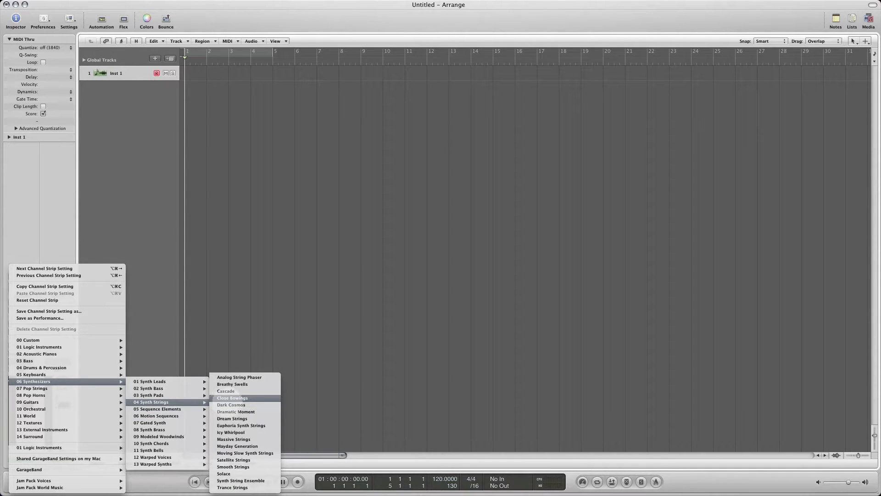
click(232, 404)
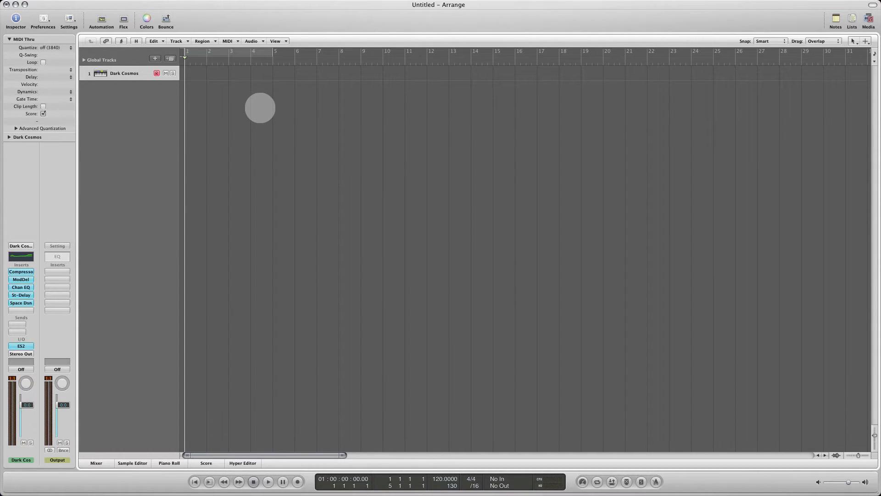
Record a string chord part on the Dark Cosmos track and open the recording in an enlarged Piano Roll
key(r)
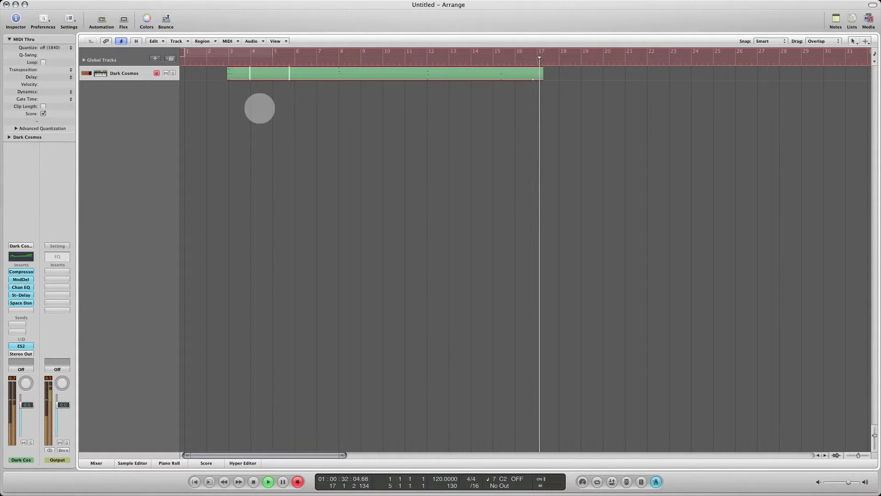
key(space)
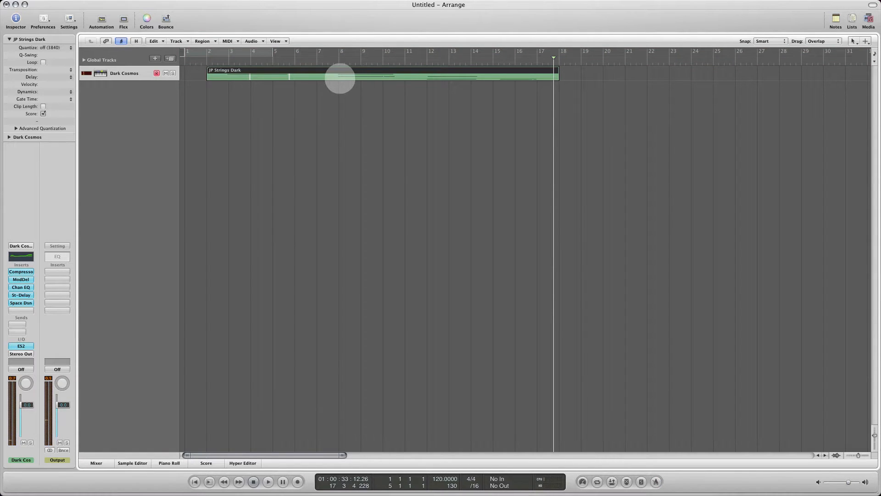
double_click(340, 78)
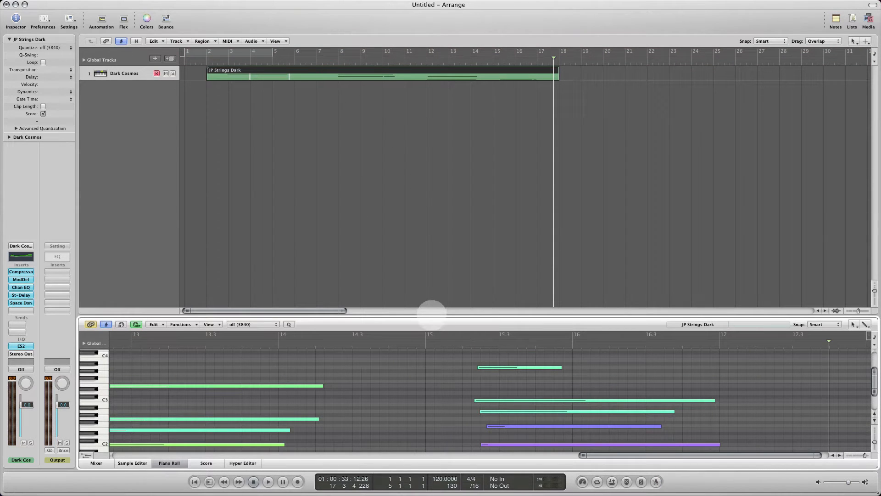
drag(431, 315, 427, 191)
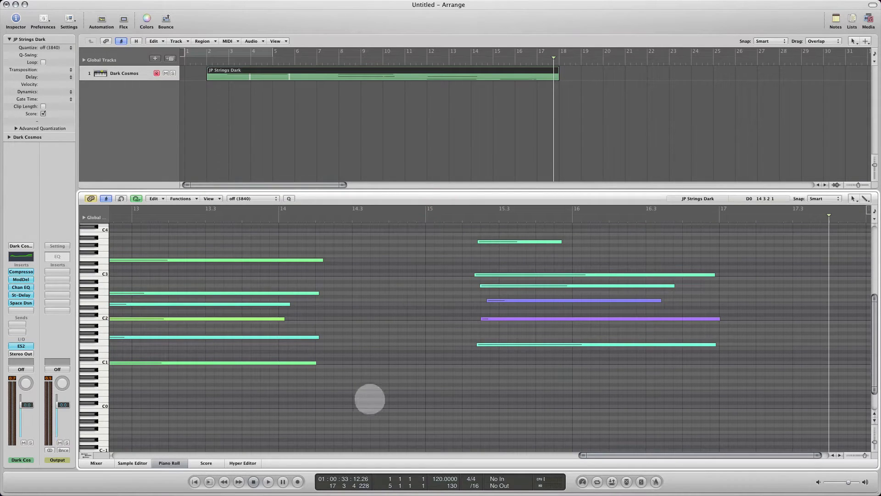
scroll(369, 395, down, 5)
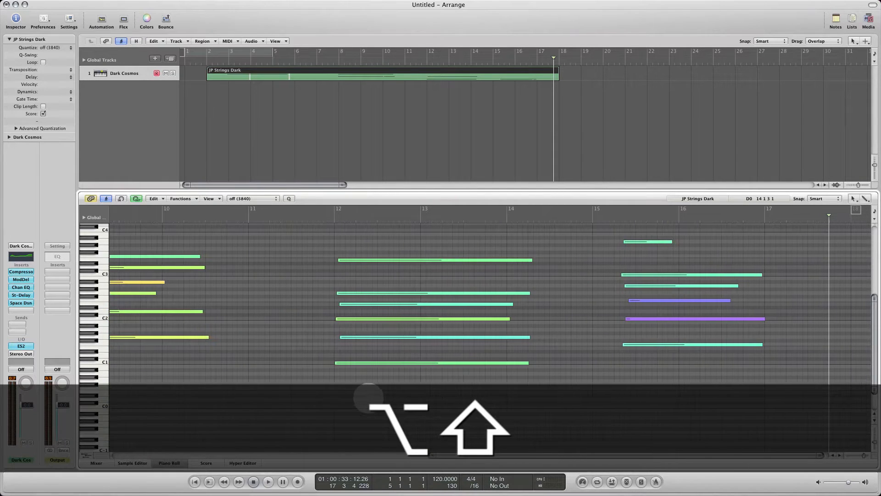
scroll(369, 395, down, 5)
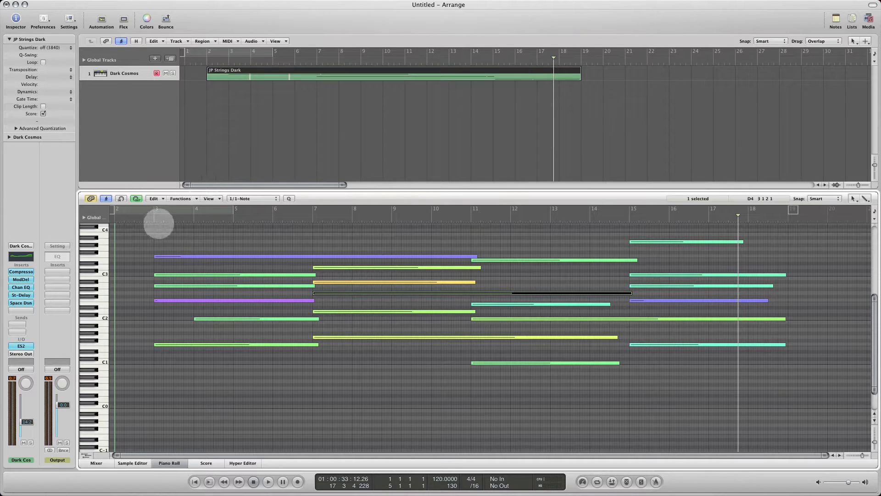
Trim the empty lead-in from the JP Strings Dark region and move the region to bar 1
click(152, 215)
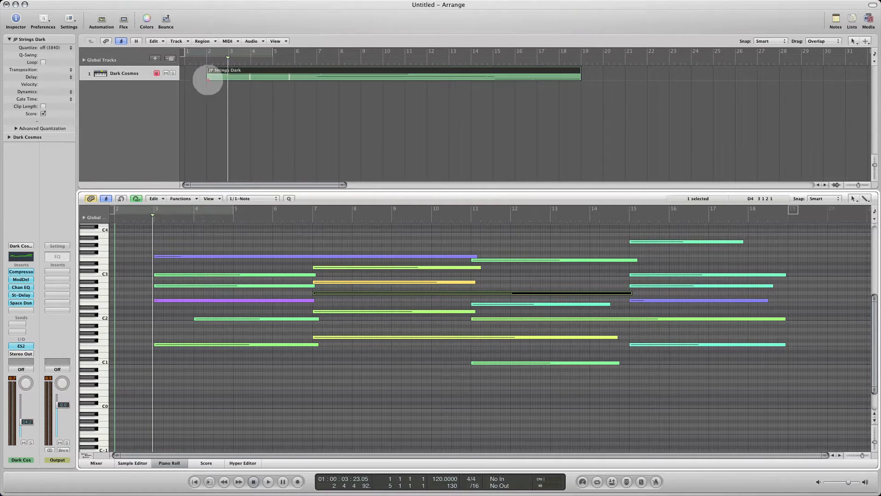
mouse_move(208, 79)
mouse_down()
mouse_move(230, 80)
mouse_move(229, 69)
mouse_move(207, 68)
mouse_up()
click(295, 120)
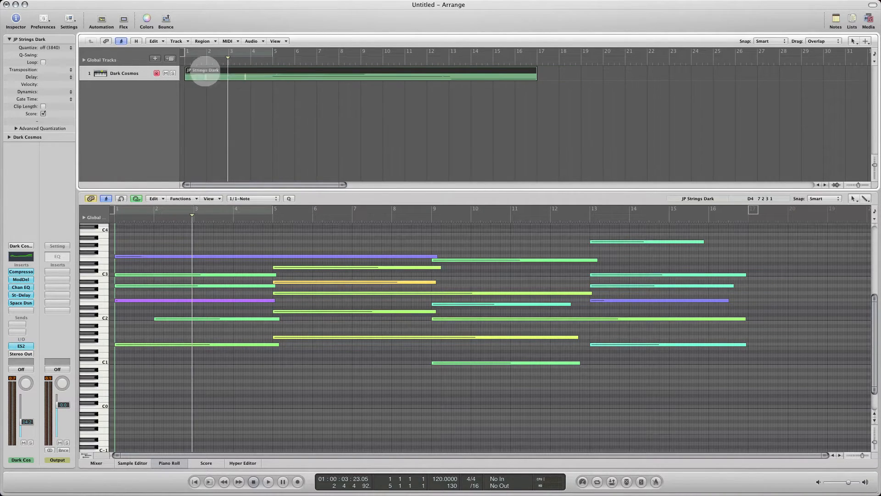
click(242, 118)
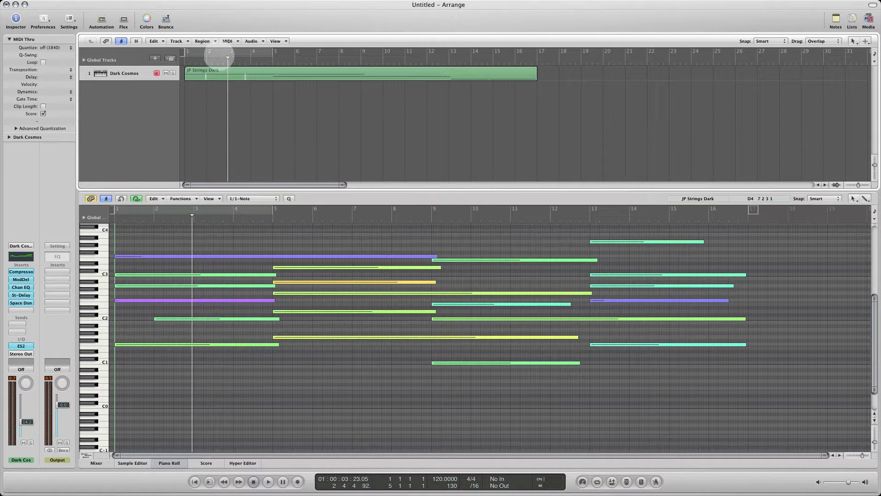
Play the strings part from the beginning and set the cycle area to span bars 1 to 17
key(Return)
key(space)
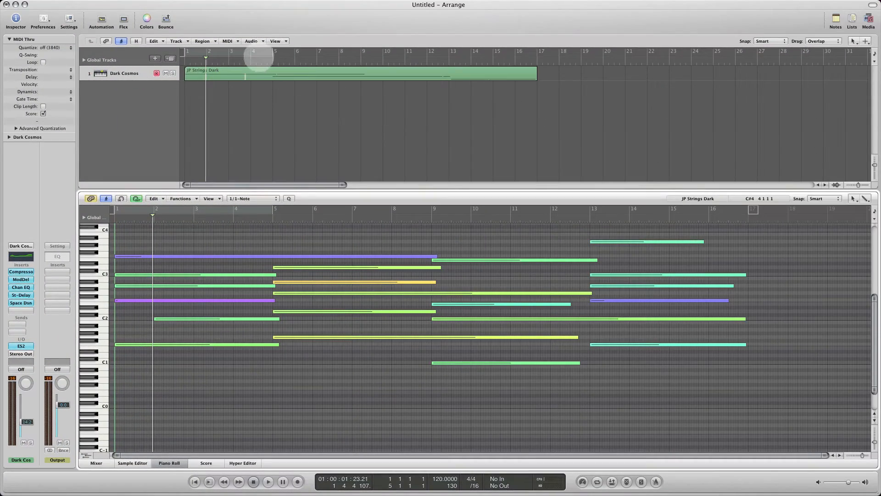
click(259, 53)
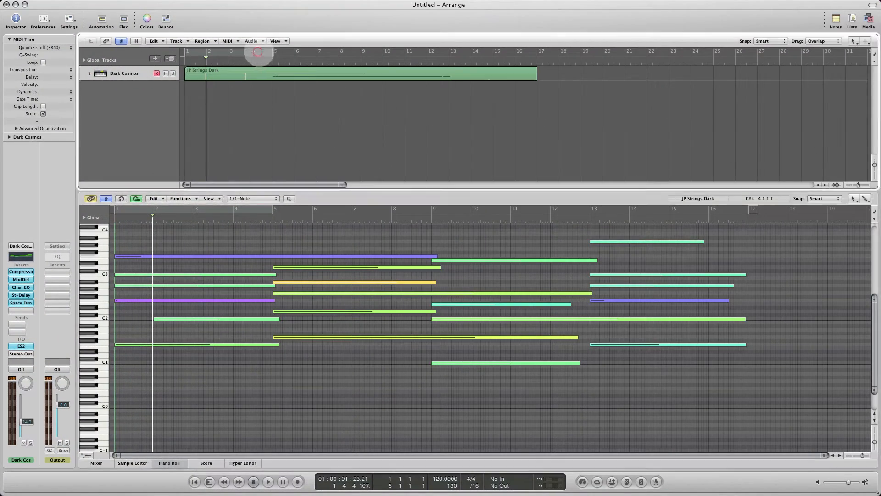
drag(273, 52, 536, 72)
click(319, 101)
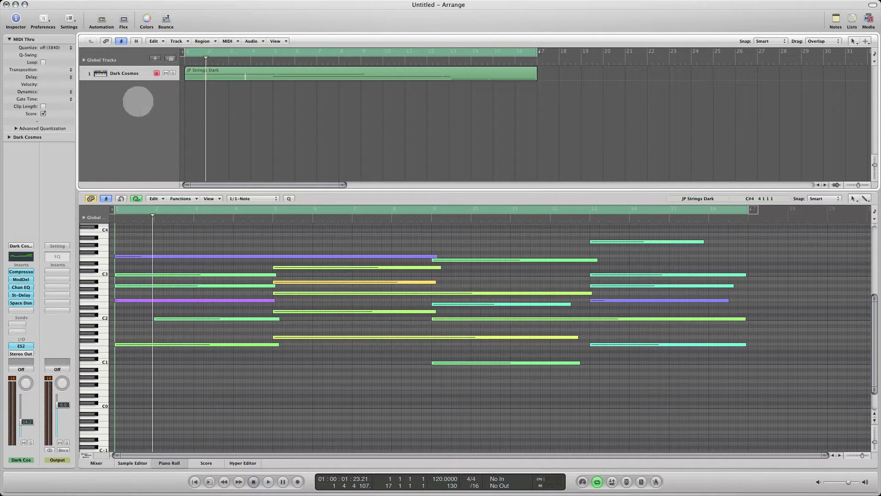
Create one new software instrument track and insert the Ultrabeat drum synth on it in Stereo
click(138, 101)
click(155, 59)
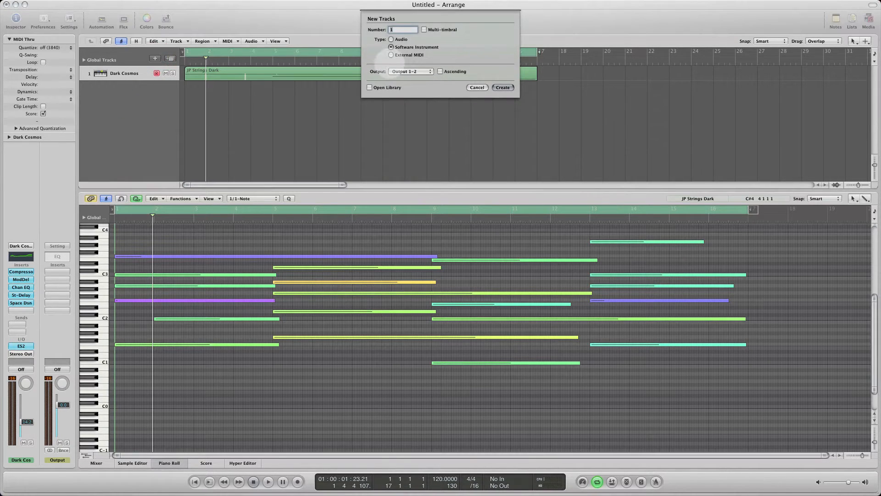
click(501, 88)
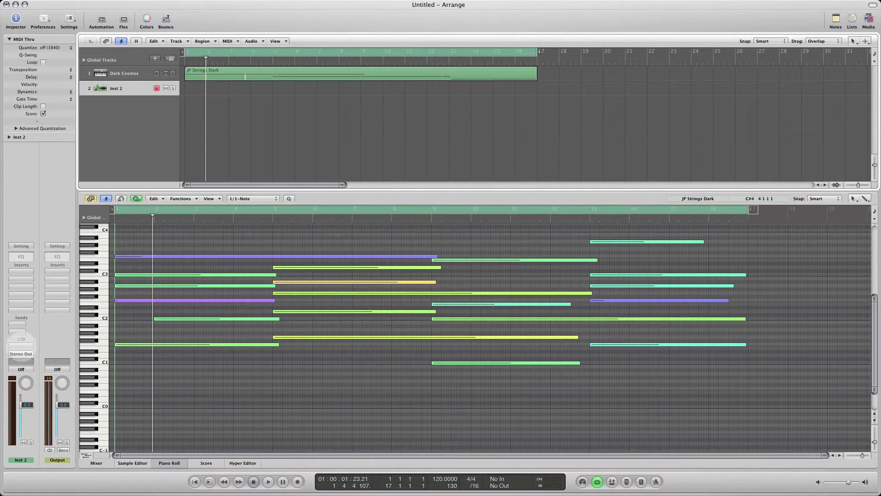
click(21, 346)
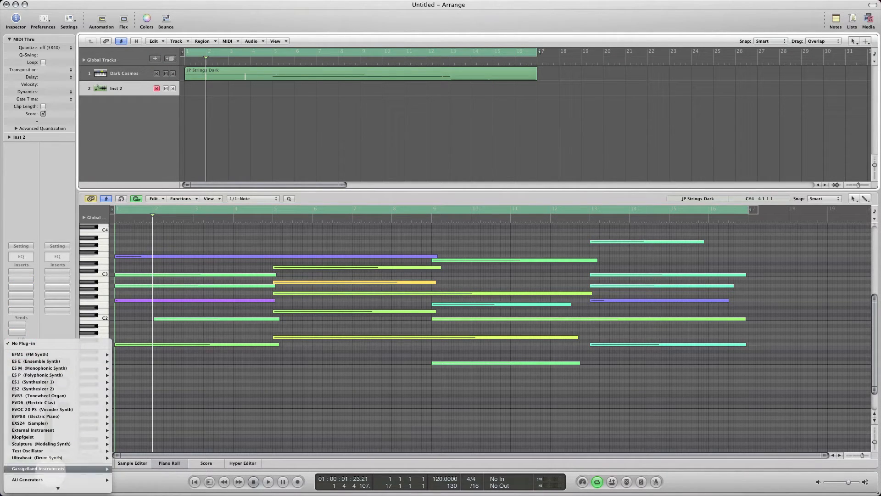
mouse_move(50, 457)
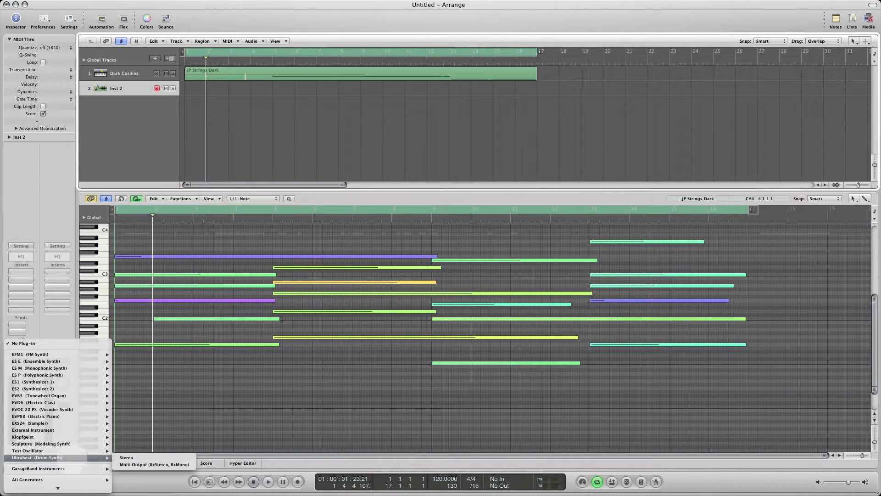
click(131, 459)
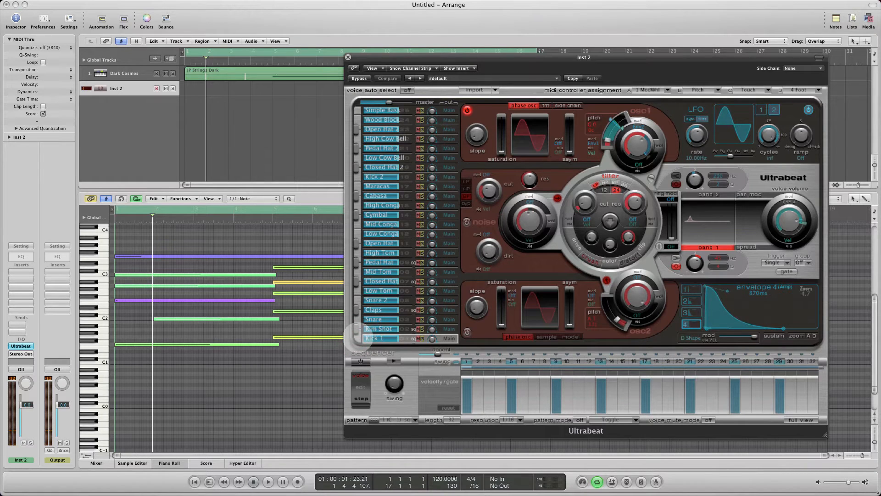
drag(607, 54, 597, 55)
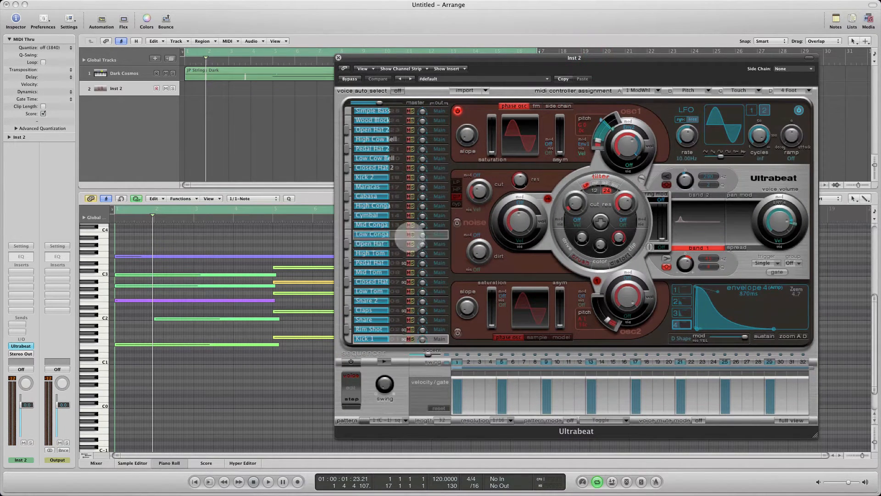
Load the Deep House Kit from the Drum Kits presets, audition the Smooth Kick, and close Ultrabeat
click(547, 78)
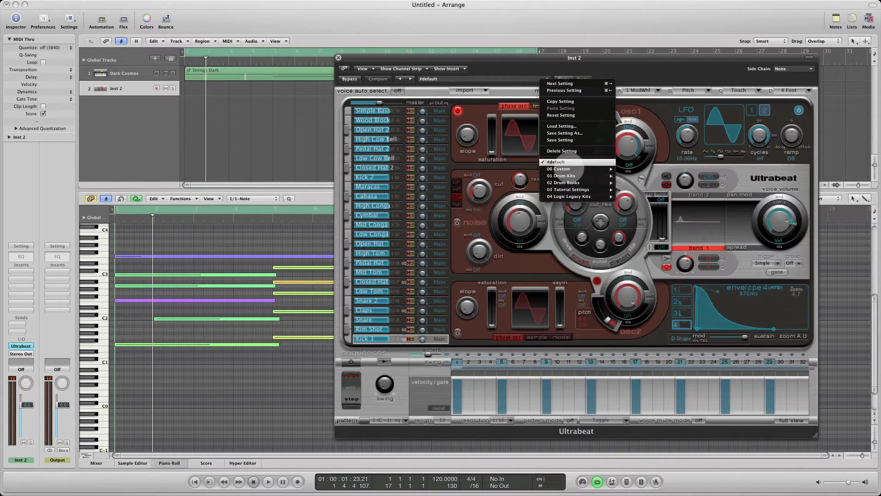
mouse_move(565, 182)
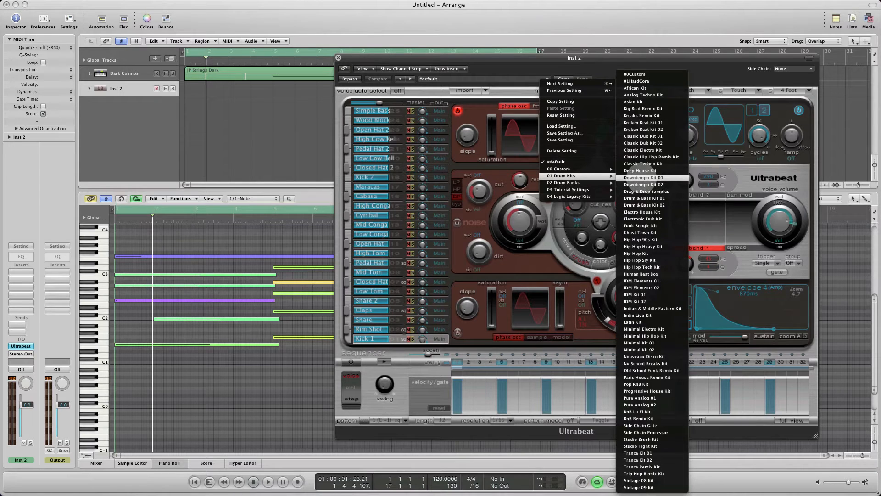
click(640, 170)
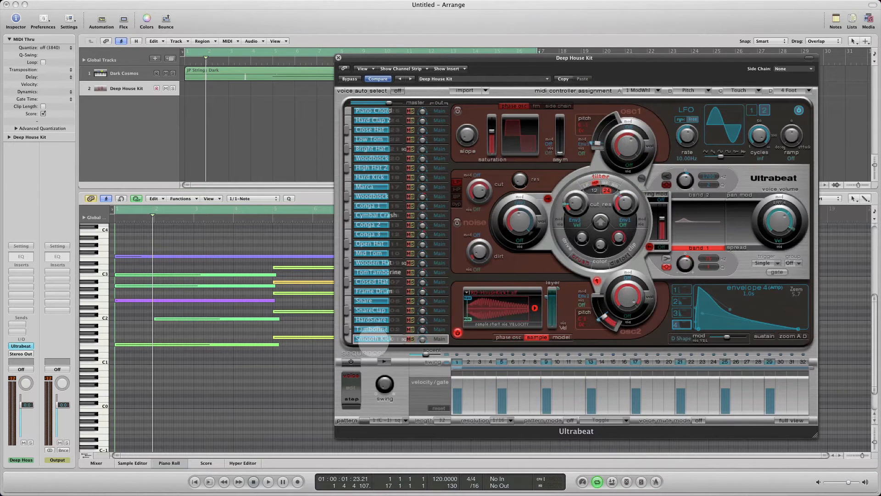
click(347, 338)
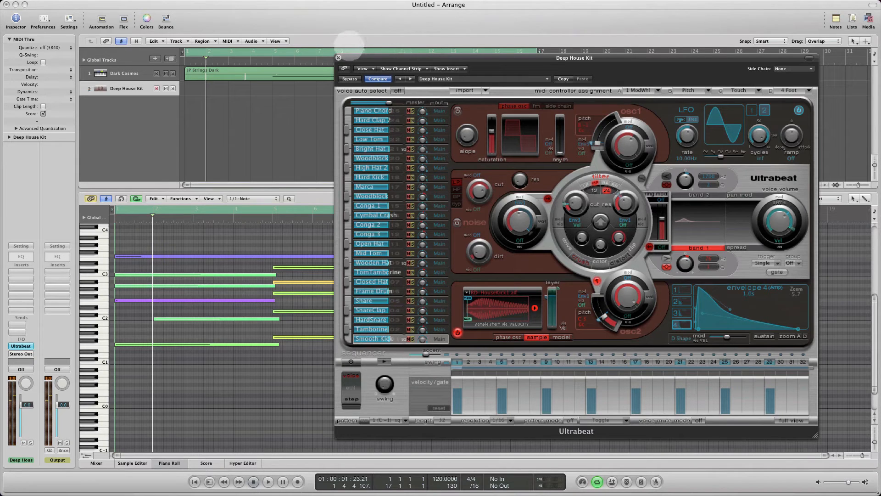
click(338, 57)
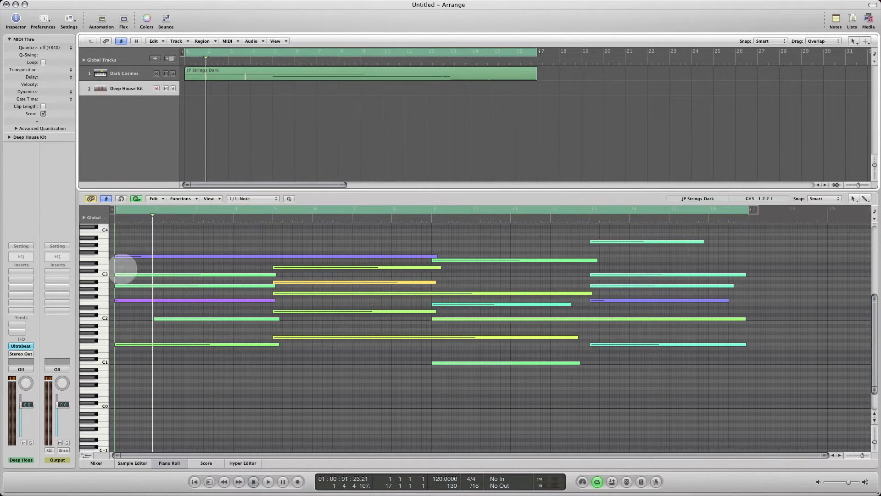
Create an empty MIDI region one bar long at bar 1 on the Deep House Kit track
right_click(191, 93)
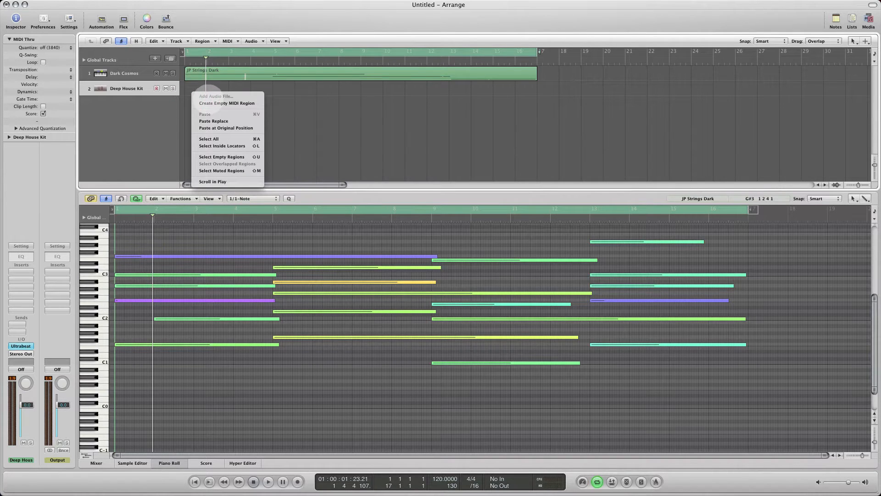
click(208, 102)
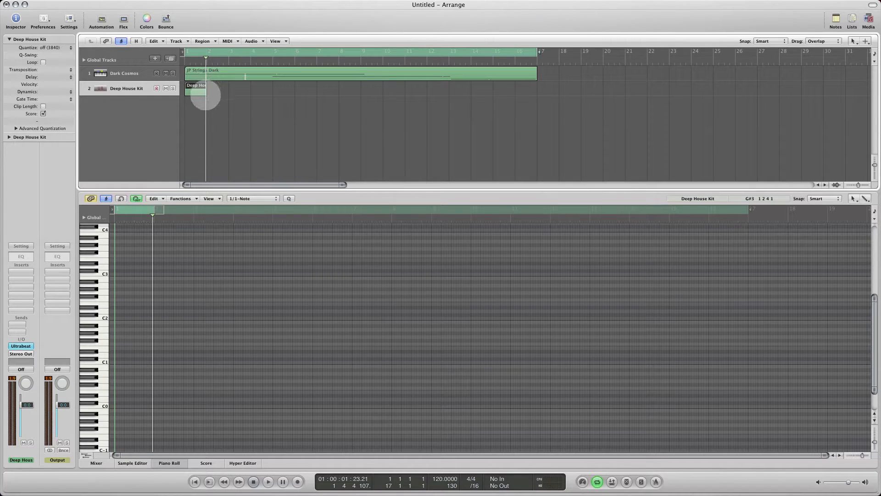
drag(206, 95, 229, 94)
click(205, 96)
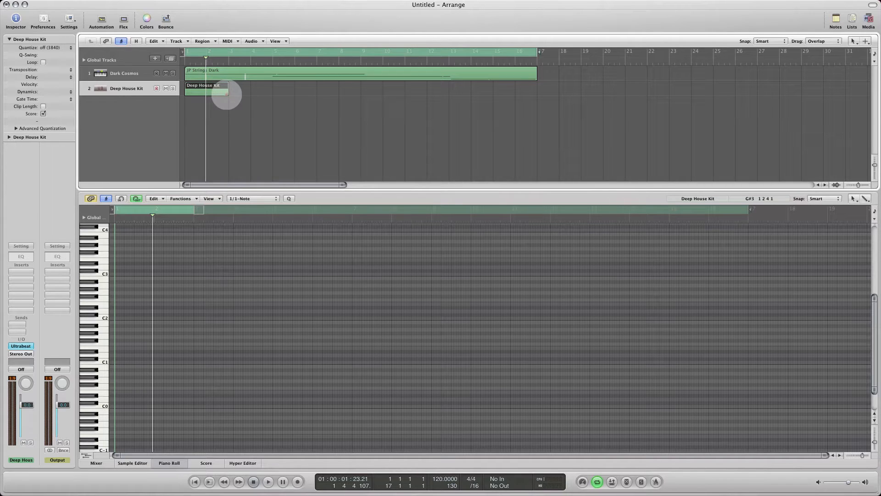
drag(226, 94, 193, 97)
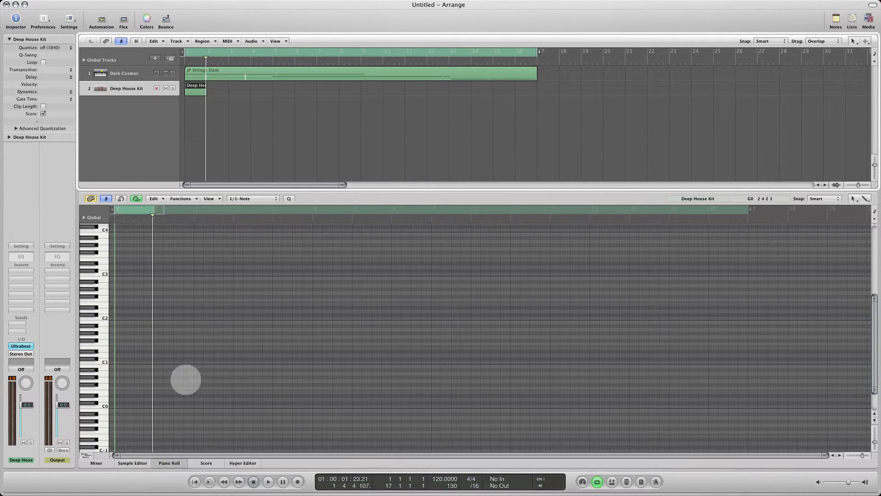
Draw a kick note on C1 at the start of bar 1 in the Deep House Kit region
super+click(119, 361)
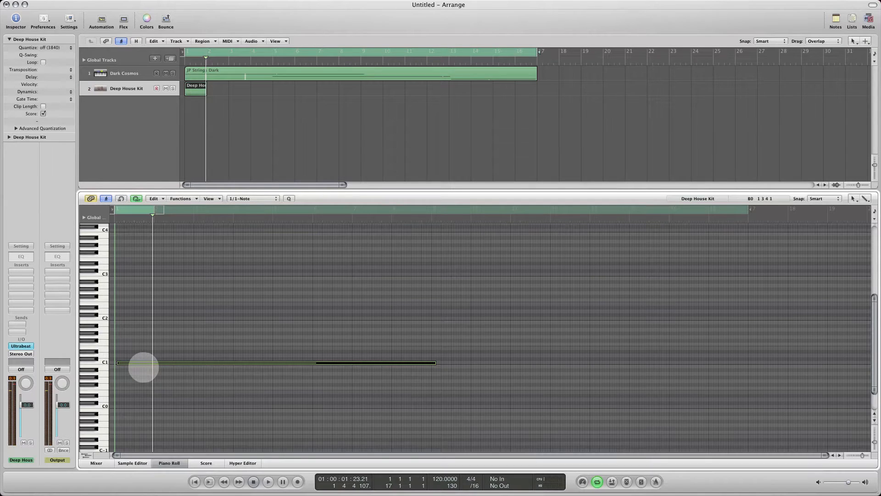
scroll(144, 367, down, 5)
scroll(143, 358, up, 10)
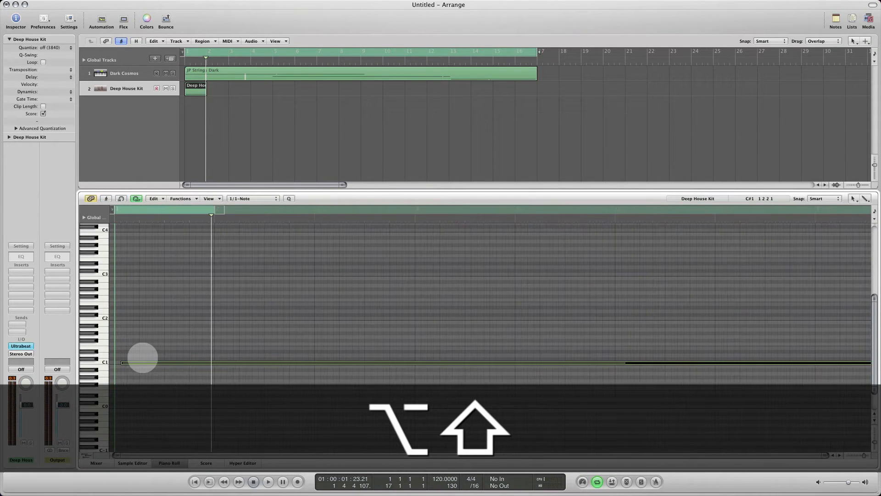
scroll(143, 358, down, 1)
scroll(143, 358, down, 4)
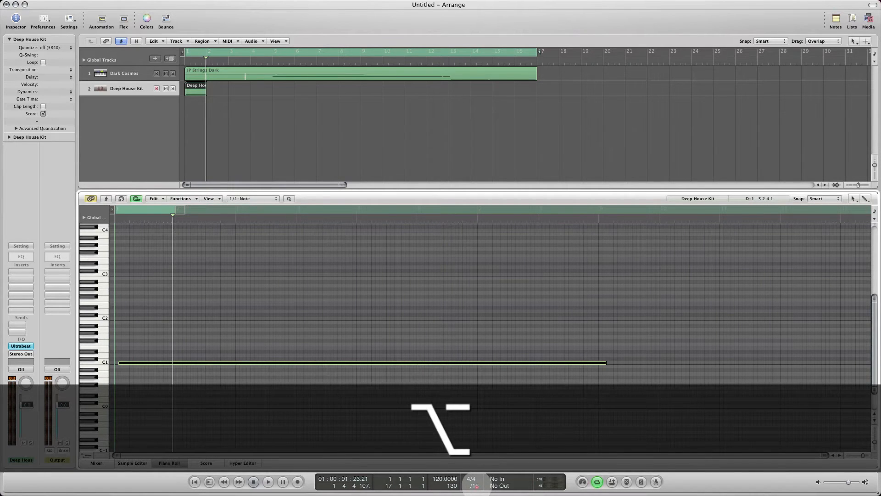
Set the grid division to /8, shorten the C1 note to fit within beat 1, and copy it onto beats 2, 3 and 4
drag(476, 484, 481, 488)
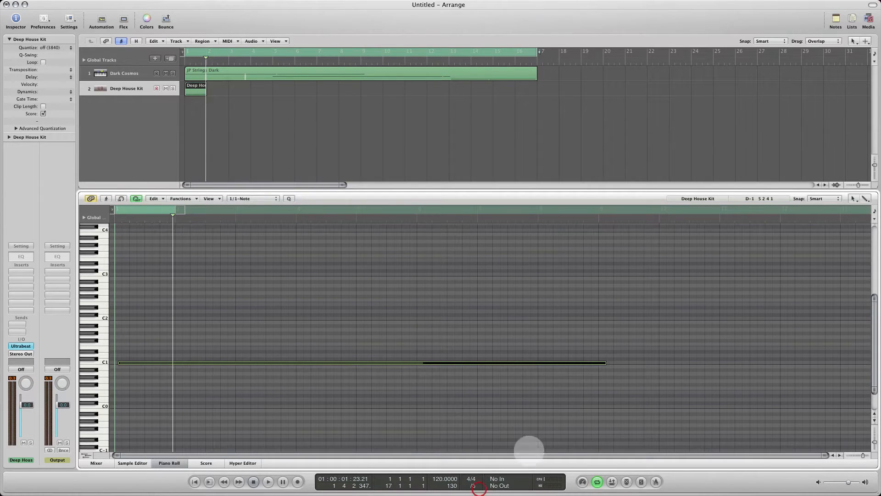
drag(606, 363, 126, 362)
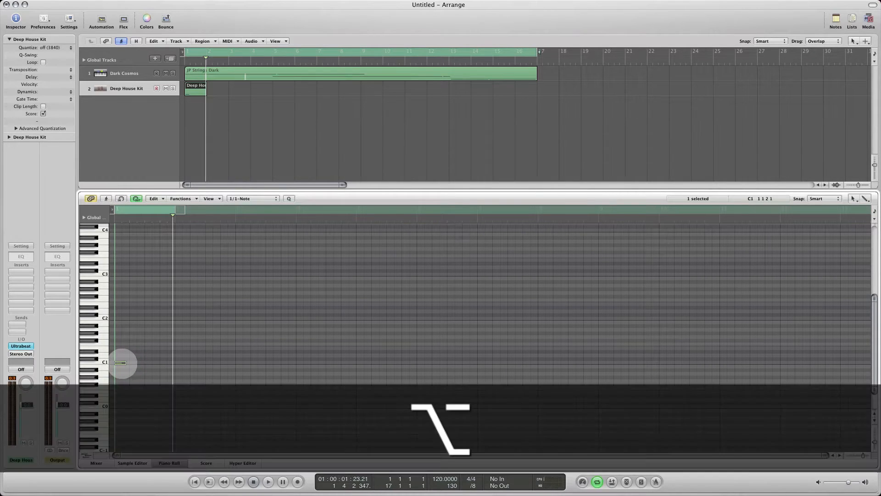
drag(122, 362, 166, 363)
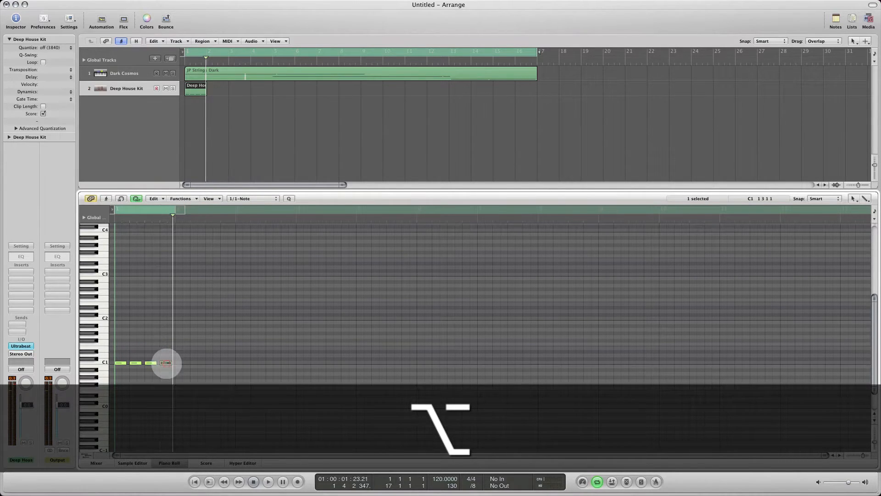
Solo the Deep House Kit track, shorten the cycle area to bar 1 only, and play the kick pattern
click(173, 88)
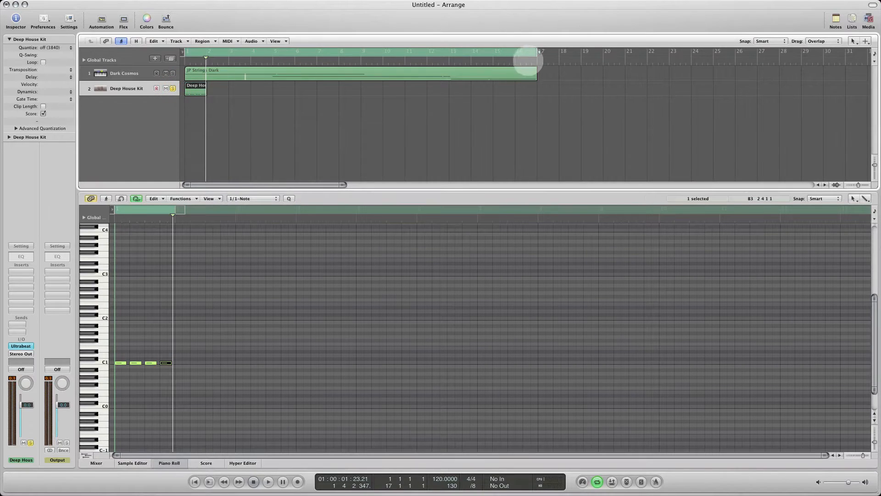
drag(538, 51, 207, 51)
key(space)
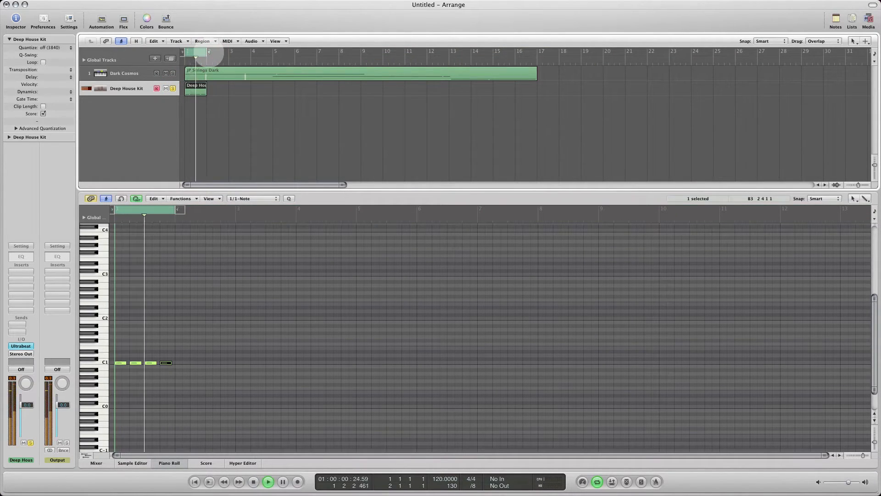
key(space)
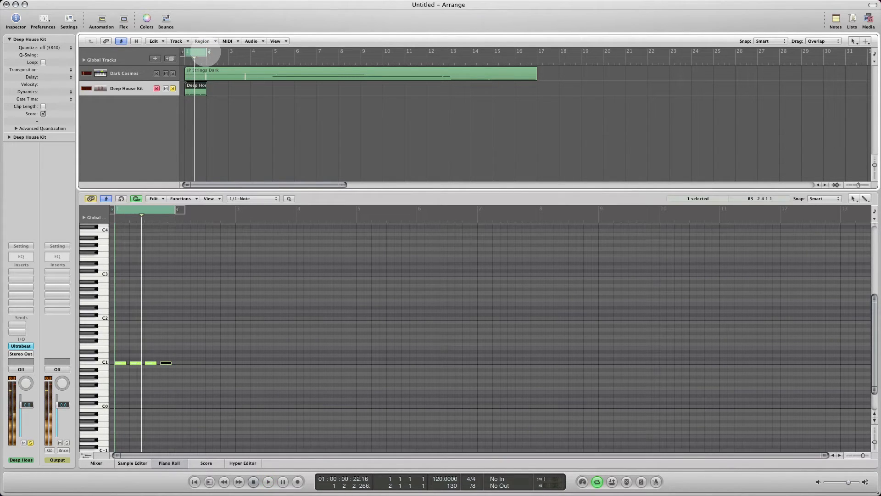
Vary the velocities of the four kick notes with the Velocity tool and listen to the one-bar loop
key(super+a)
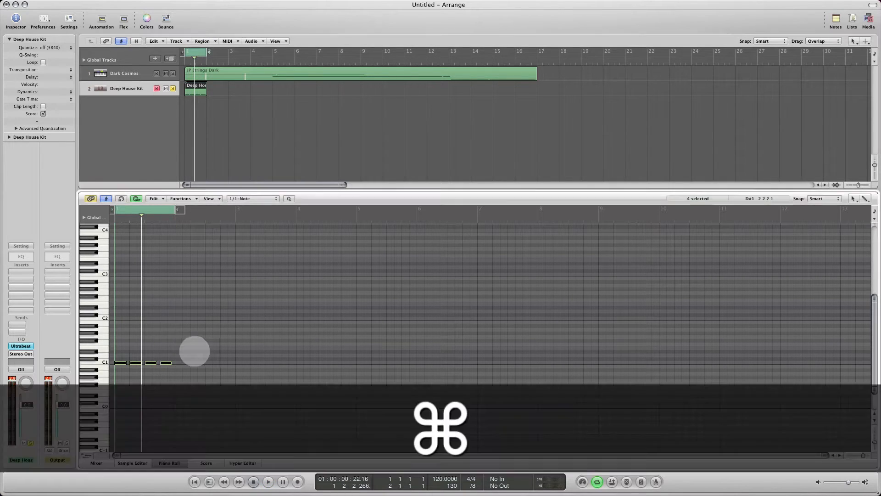
click(865, 198)
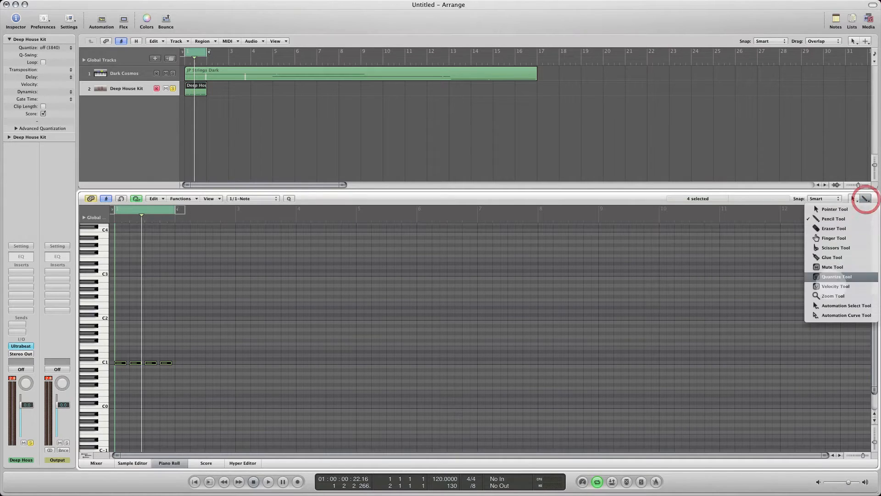
click(837, 276)
click(133, 340)
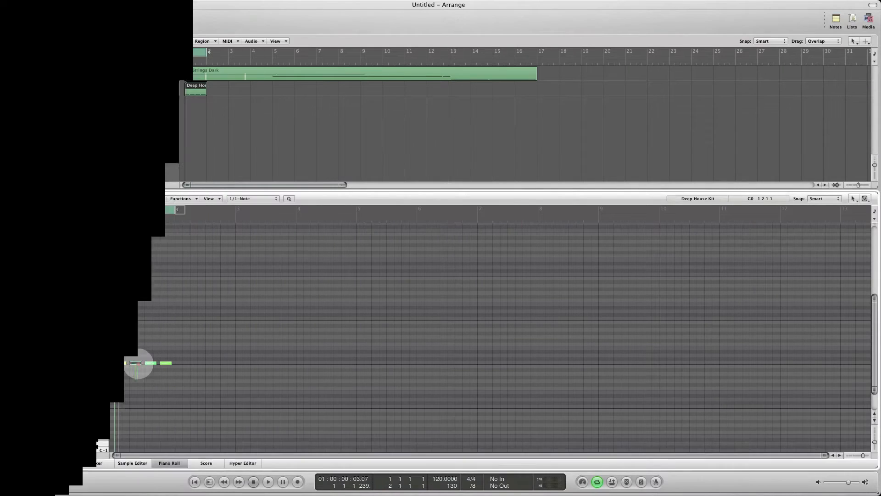
drag(135, 363, 169, 357)
click(152, 373)
key(space)
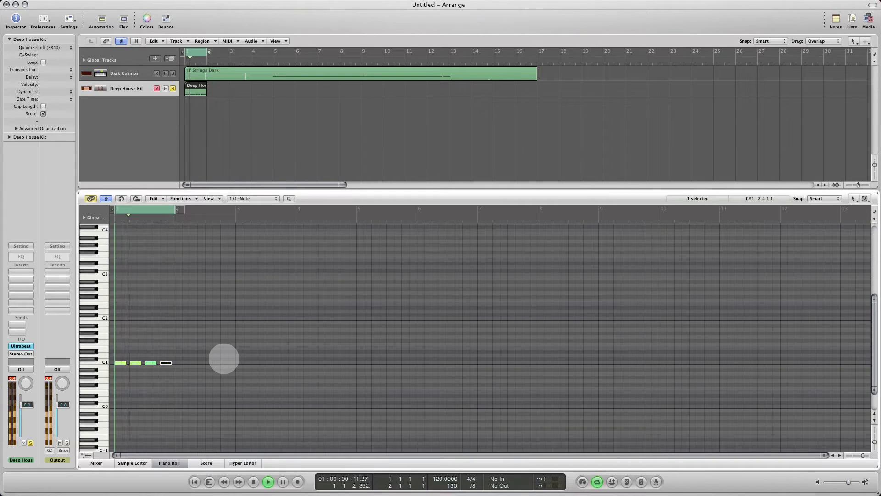
key(space)
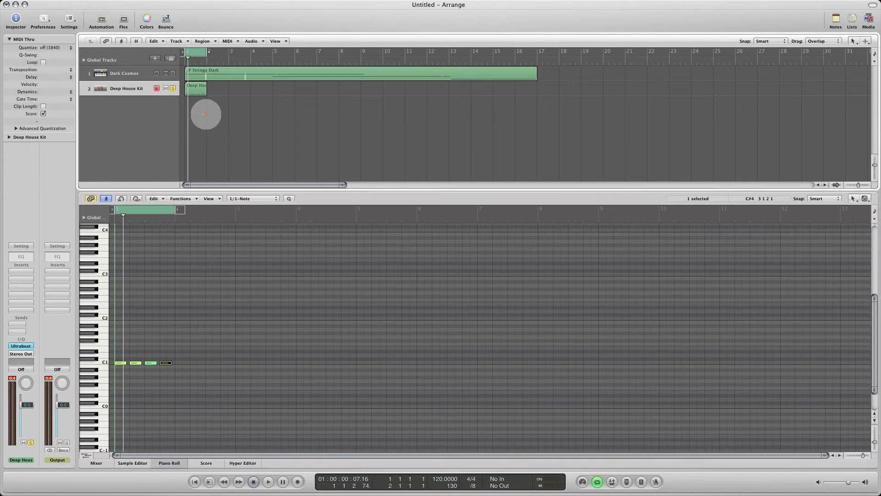
Loop the one-bar Deep House Kit region up to bar 17, matching the end of the strings region
click(205, 112)
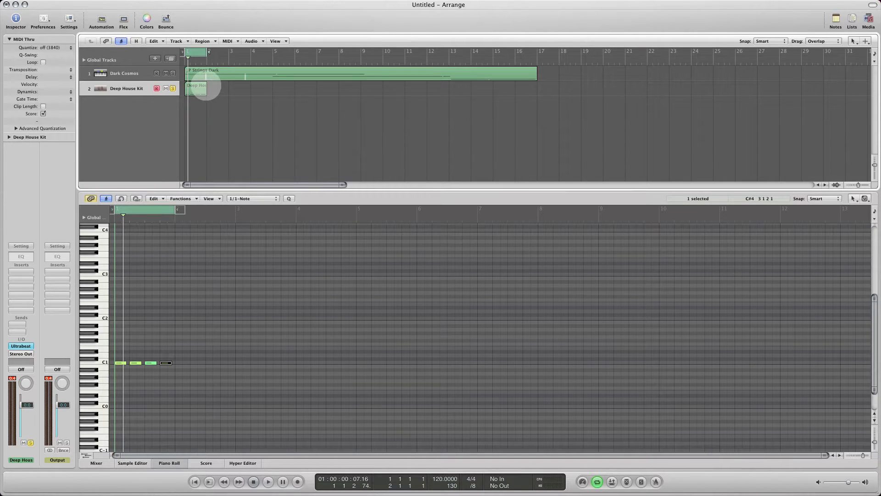
drag(206, 85, 535, 136)
click(281, 122)
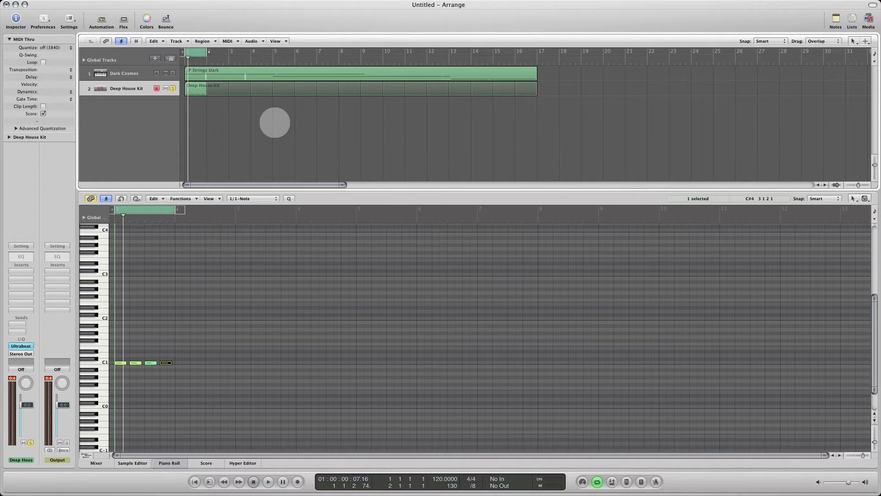
Extend the cycle area to span bars 1 to 17, unsolo the Deep House Kit track, and play the drums with the strings
drag(198, 50, 536, 106)
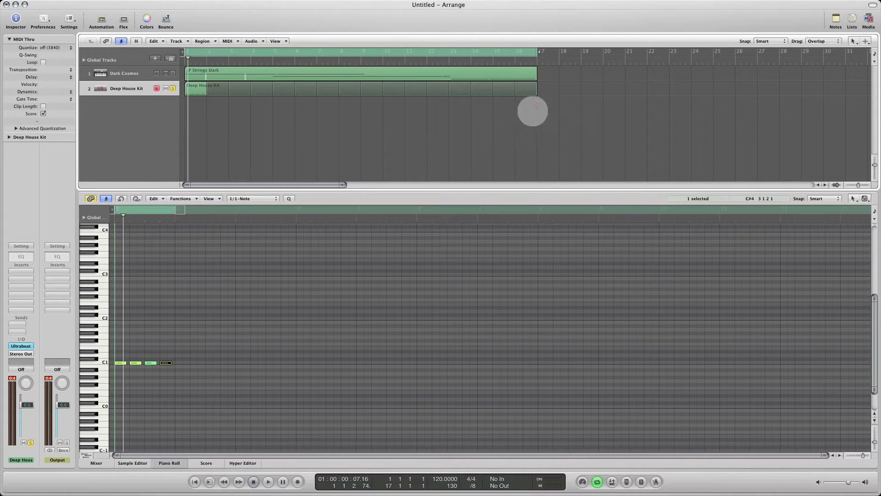
click(173, 88)
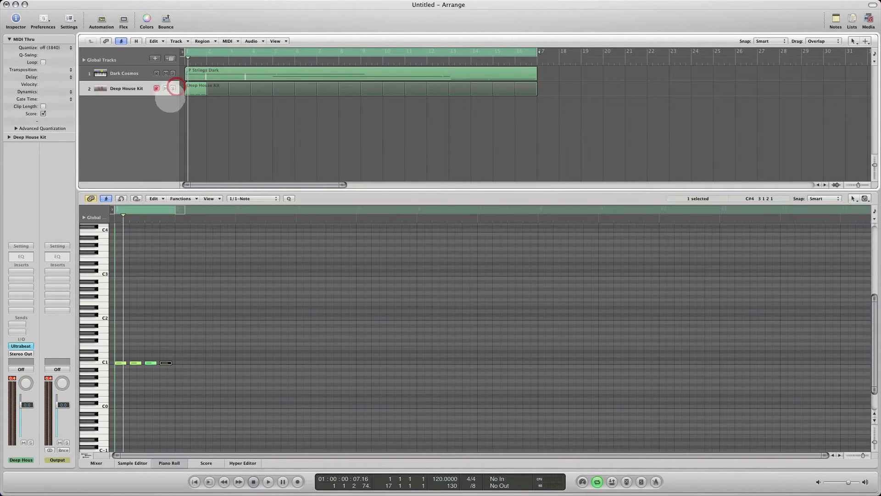
key(space)
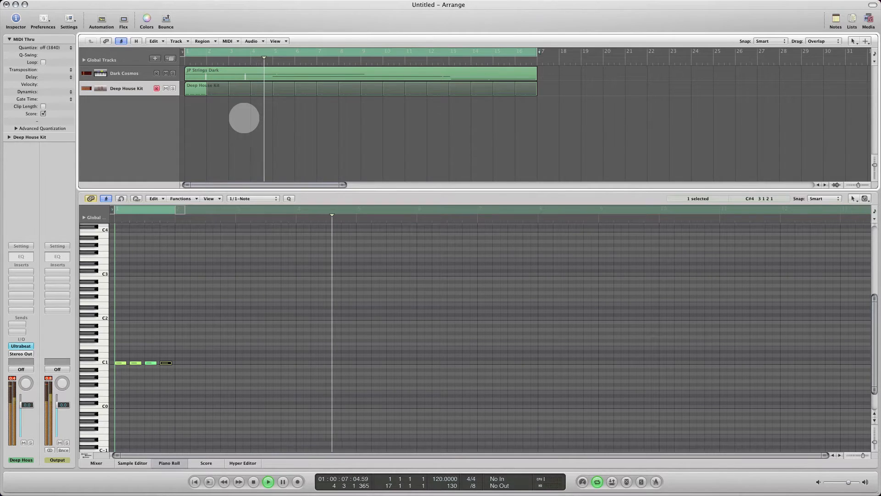
key(space)
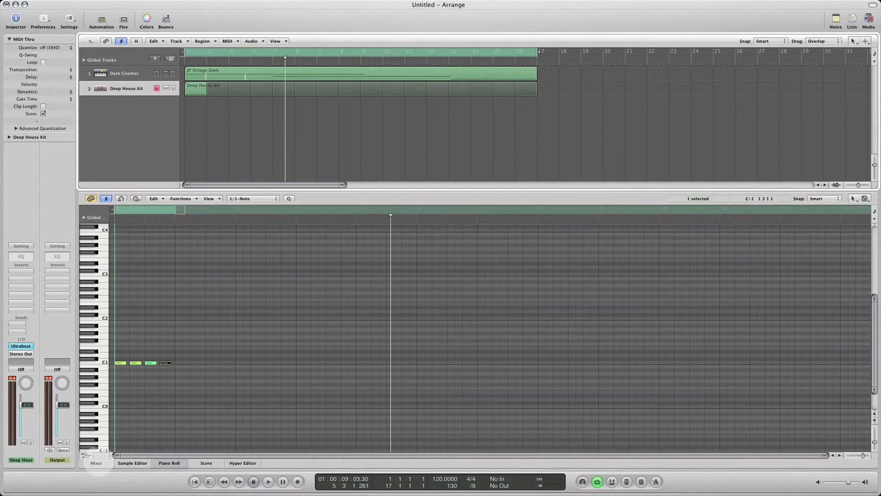
Add a send to Bus 7 on the Deep House Kit channel strip in the Mixer
click(96, 463)
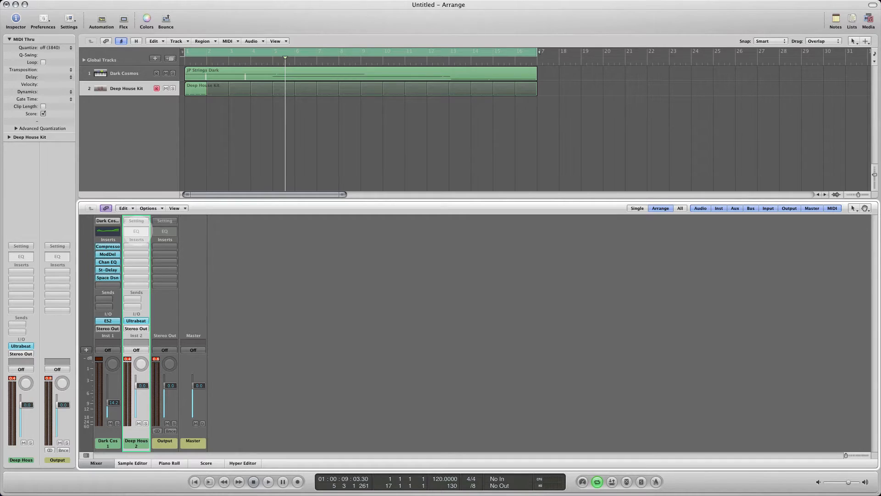
click(132, 299)
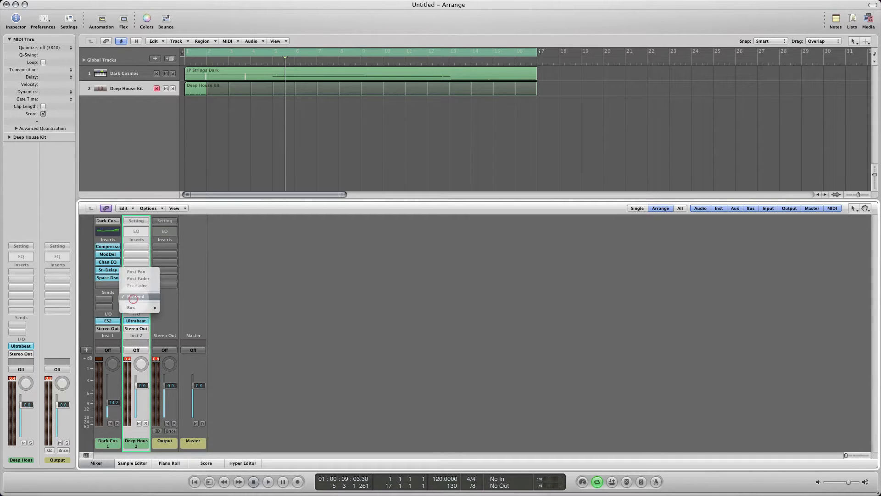
mouse_move(137, 307)
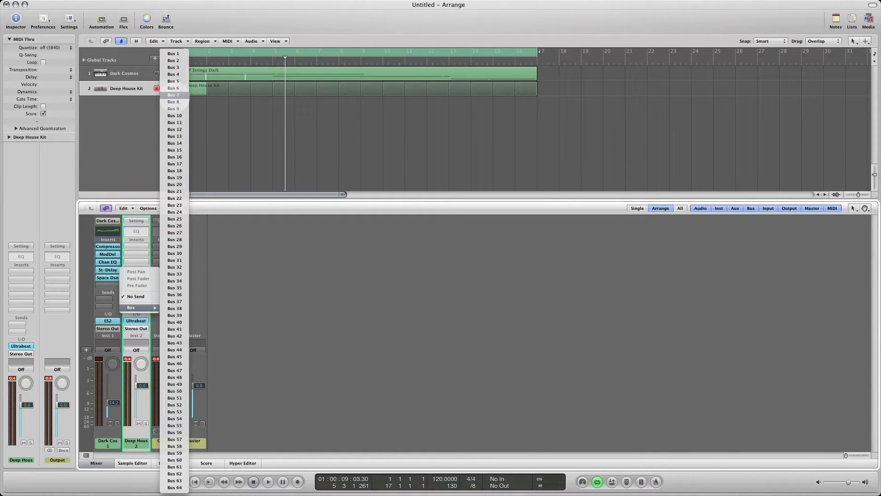
click(174, 95)
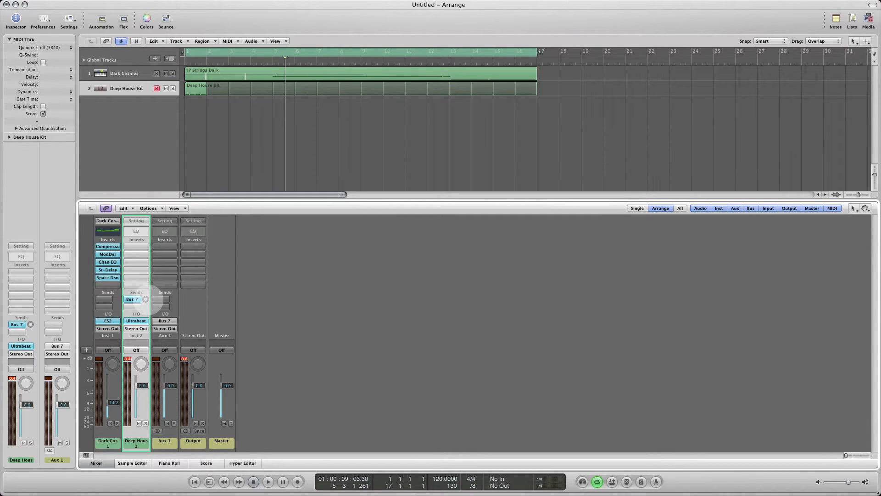
click(145, 299)
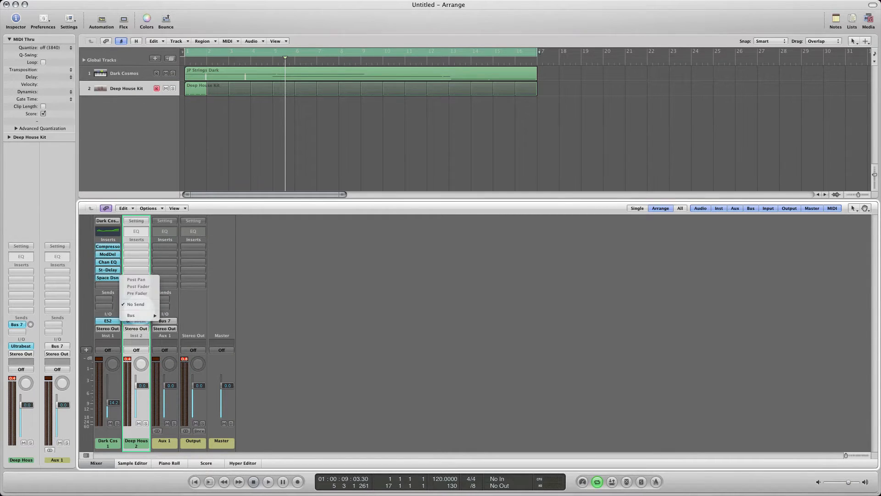
click(277, 304)
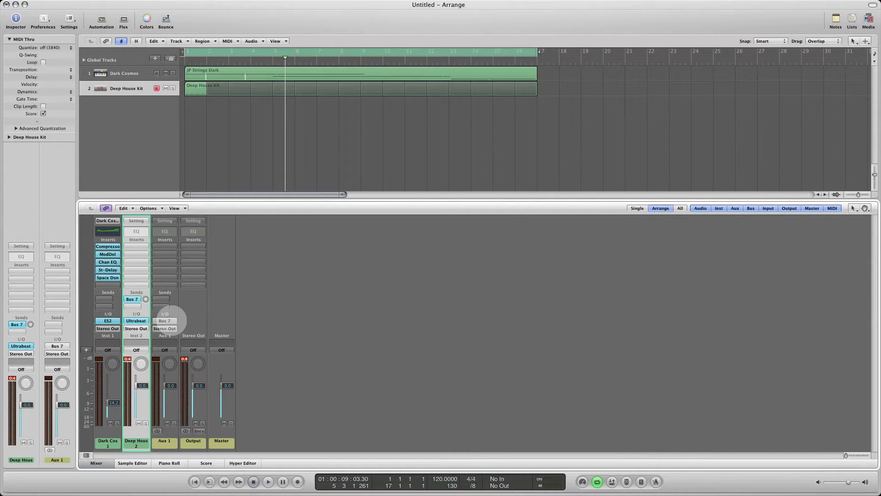
Rename the Aux 1 channel strip as Side Chain
double_click(163, 440)
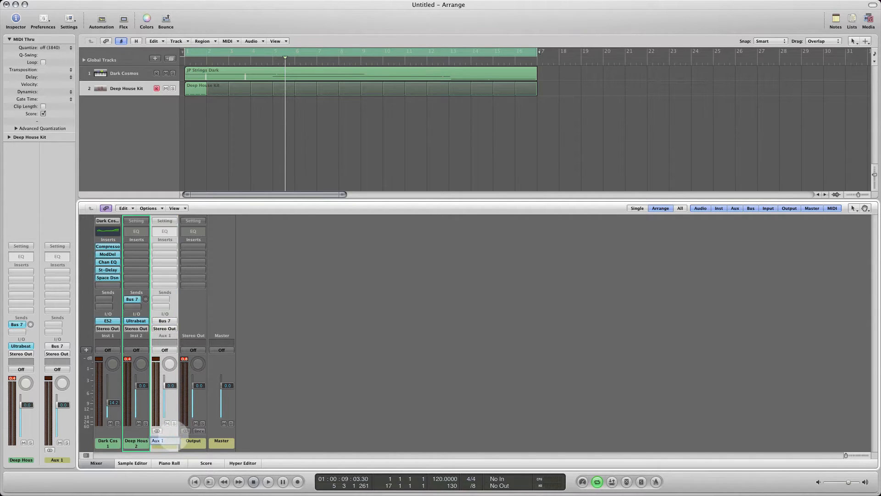
text(Sid)
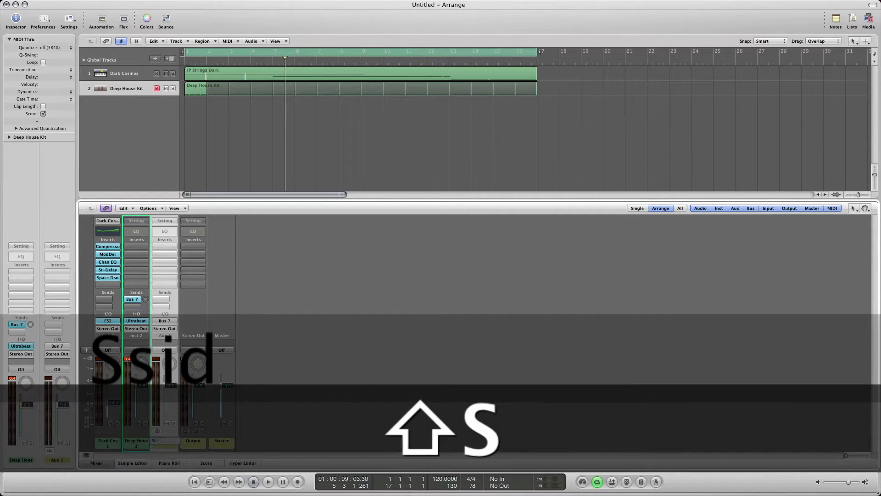
text(e Chan)
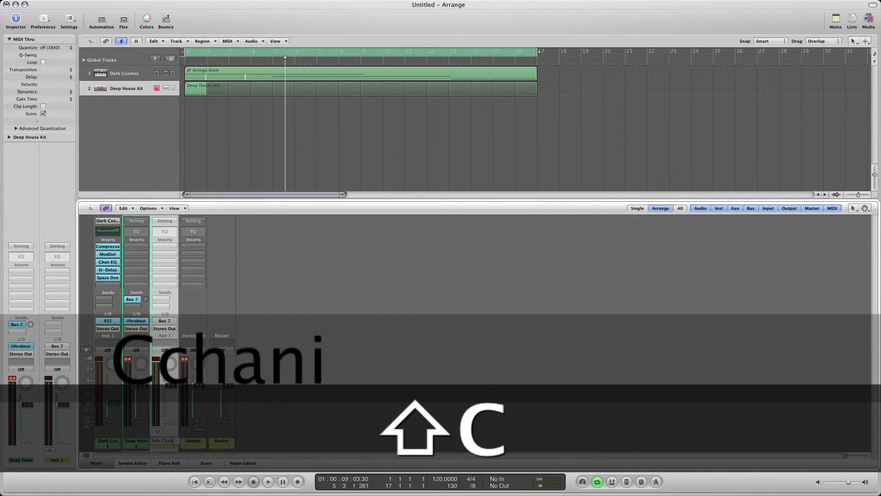
text(in)
key(BackSpace)
key(BackSpace)
key(BackSpace)
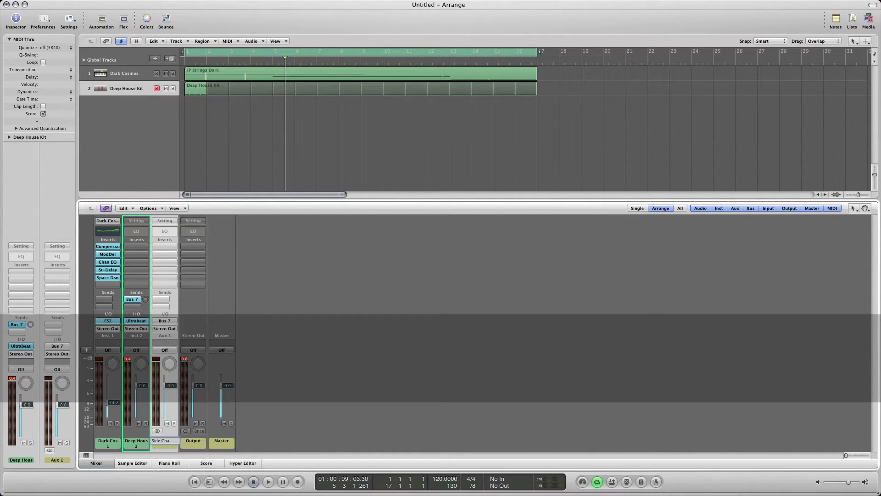
text(in)
key(Return)
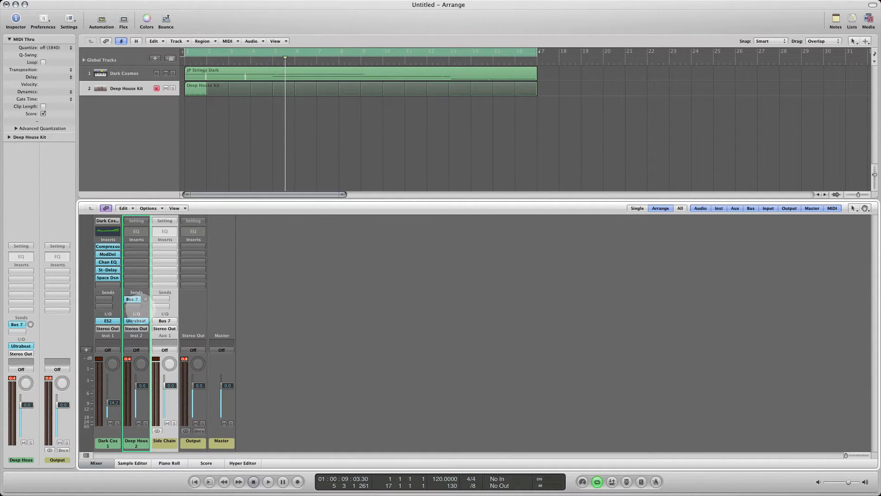
Set the Deep House Kit's Bus 7 send level to 0.0 and the Side Chain aux's output to No Output
click(144, 299)
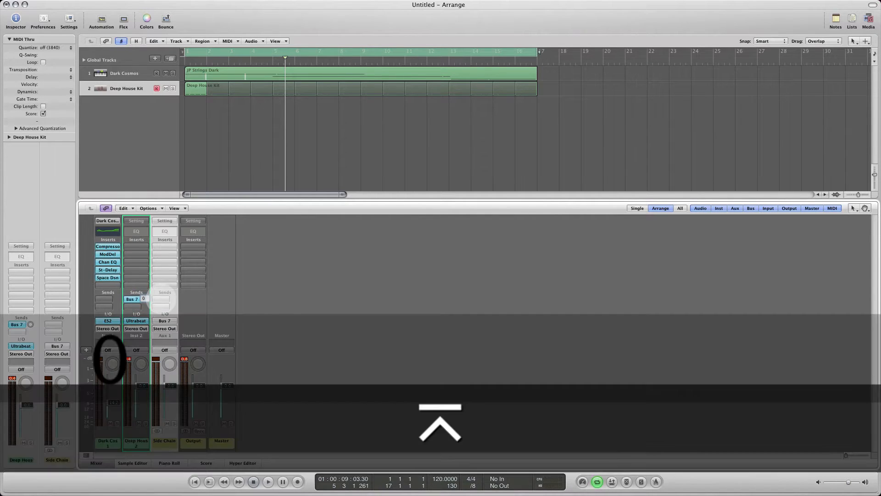
alt+click(144, 299)
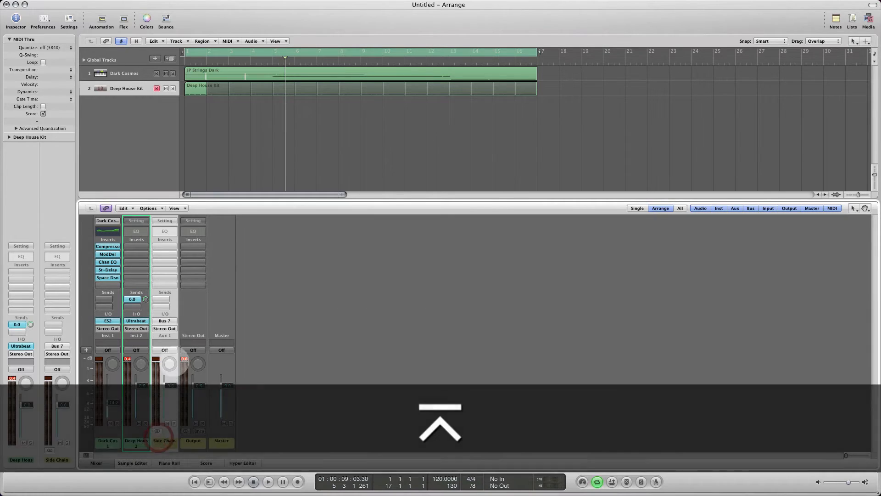
click(169, 329)
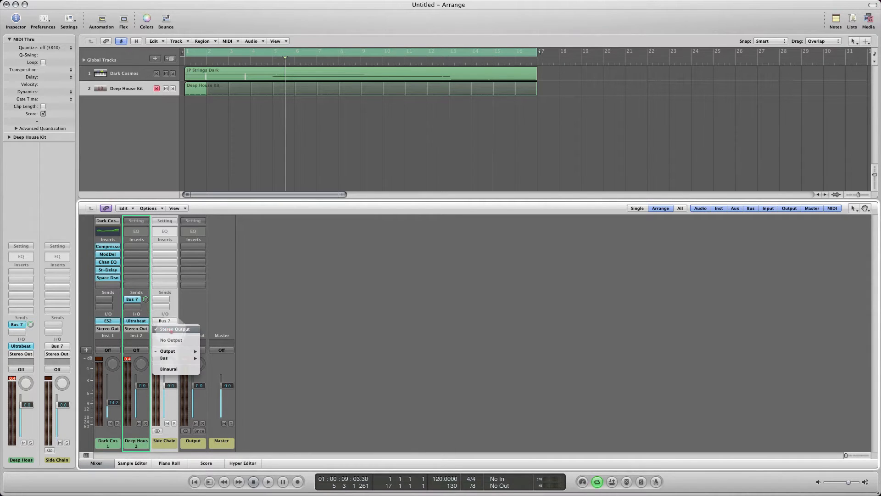
click(171, 339)
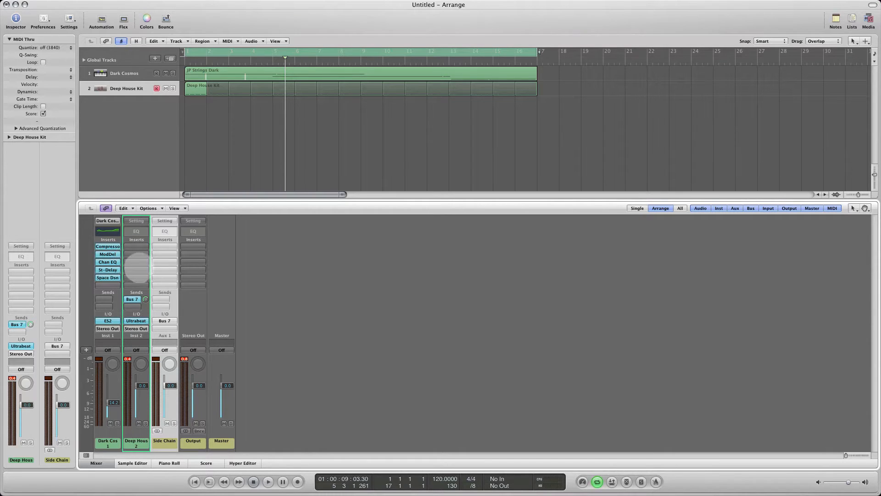
Clear the Deep House Kit's peak indicator, open the Dark Cosmos Compressor and lower its gain to -4.0 dB
click(127, 359)
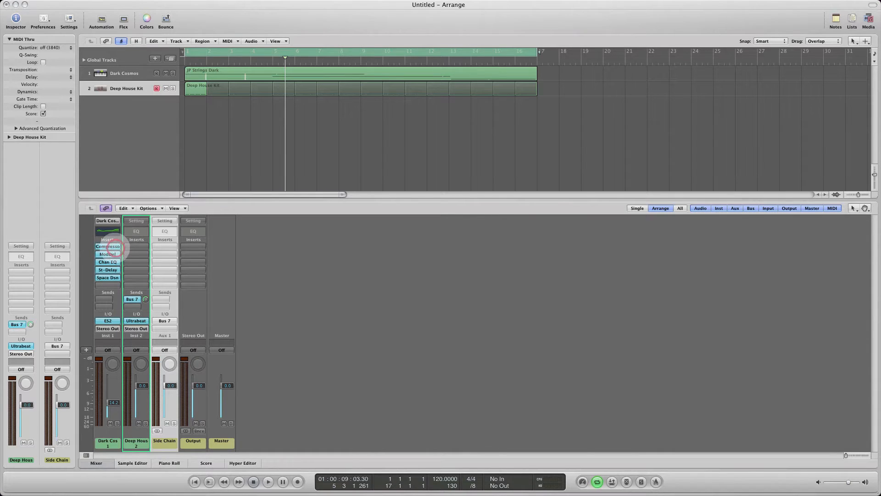
click(107, 247)
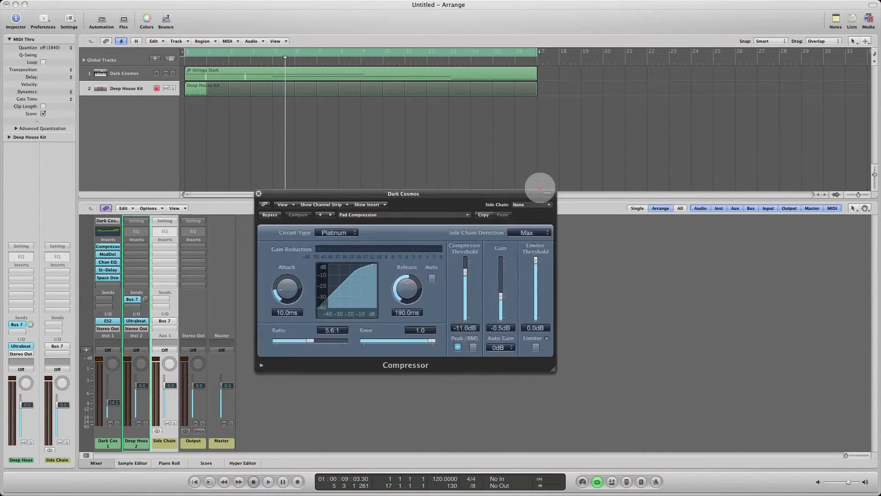
drag(535, 187, 513, 166)
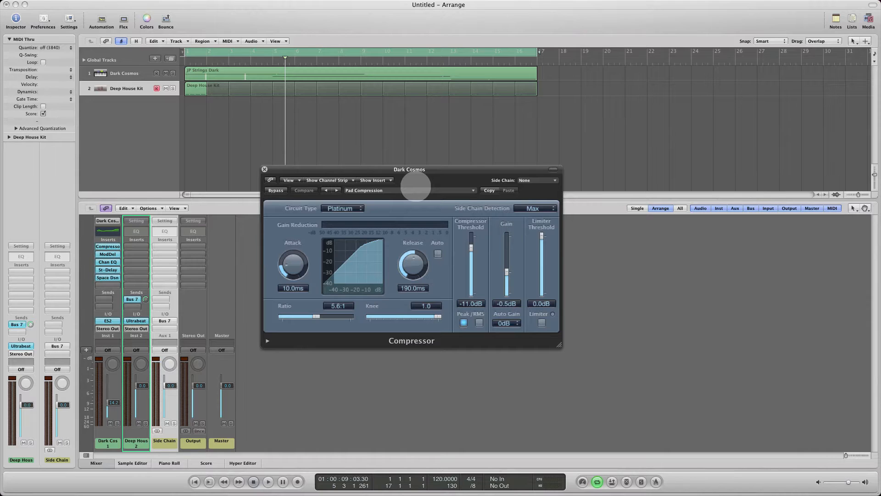
drag(413, 168, 428, 175)
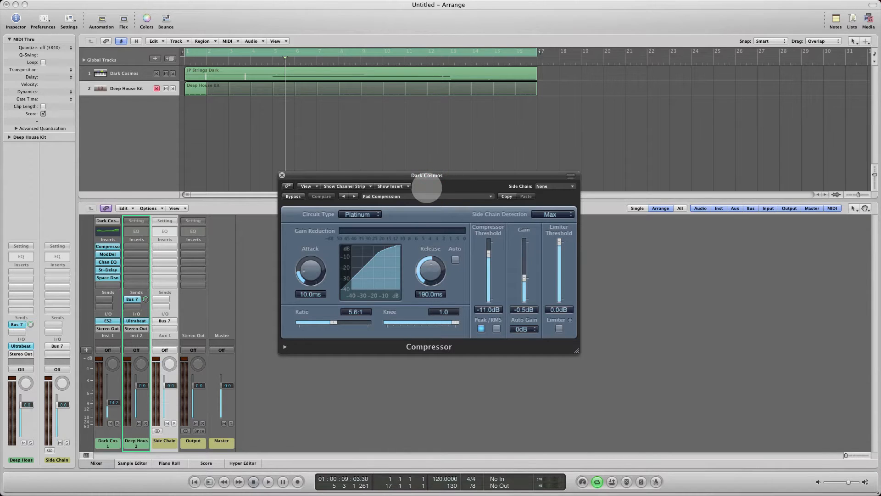
drag(453, 170, 428, 170)
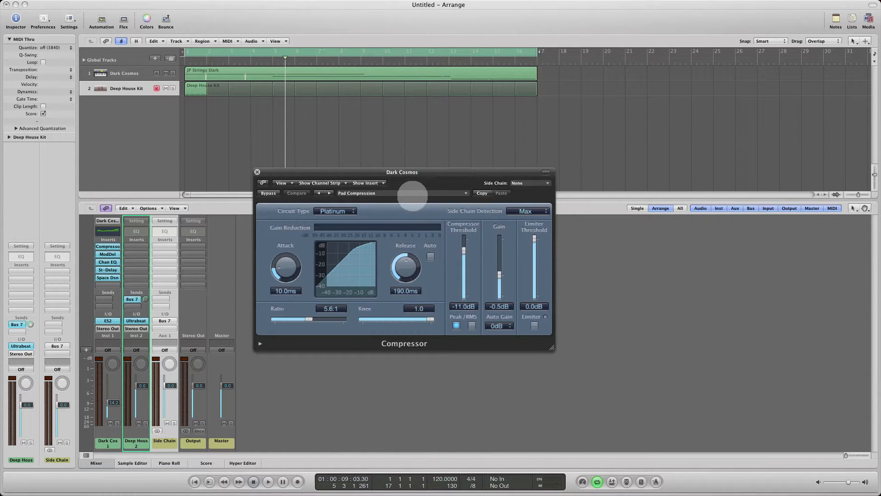
click(419, 195)
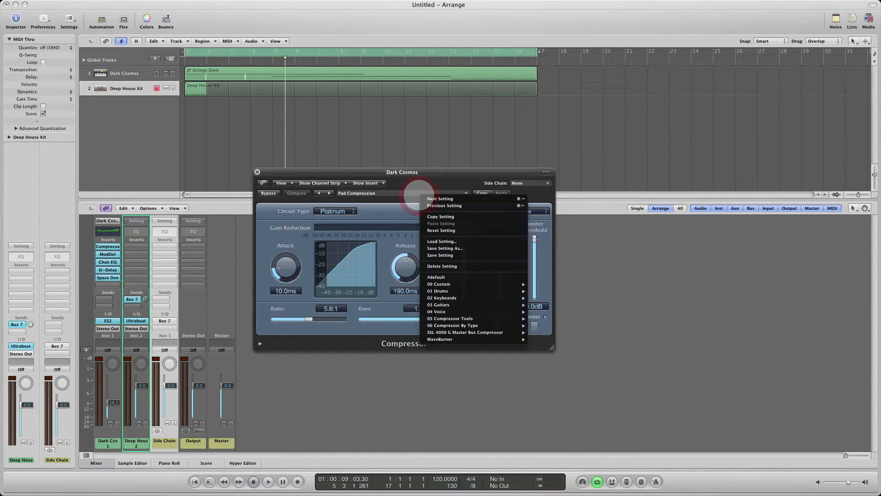
click(387, 210)
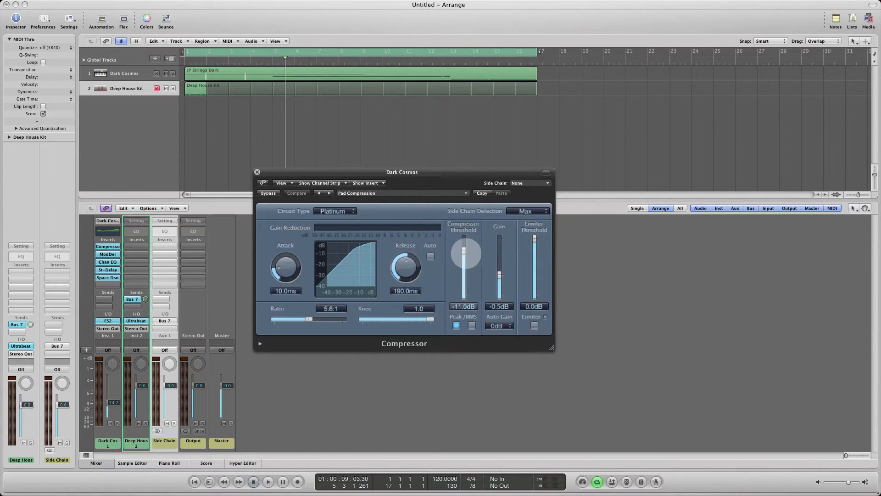
drag(499, 274, 500, 278)
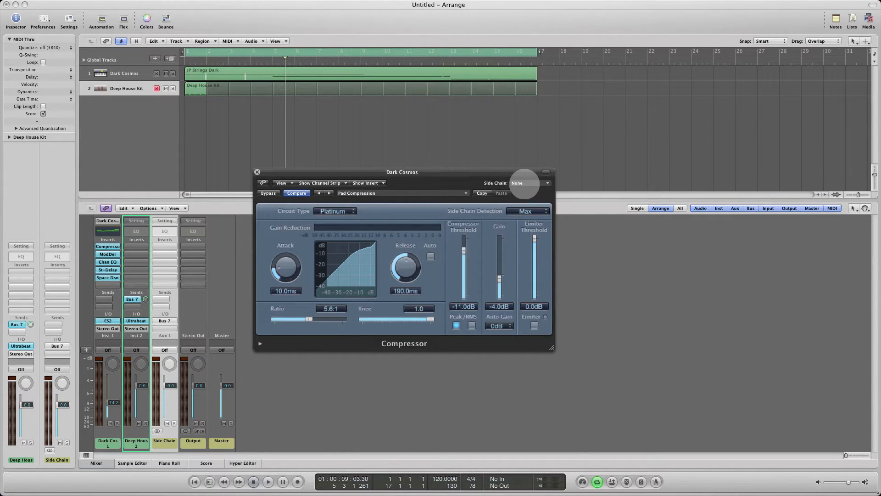
Set the Dark Cosmos Compressor's side chain source to Bus 7
click(521, 184)
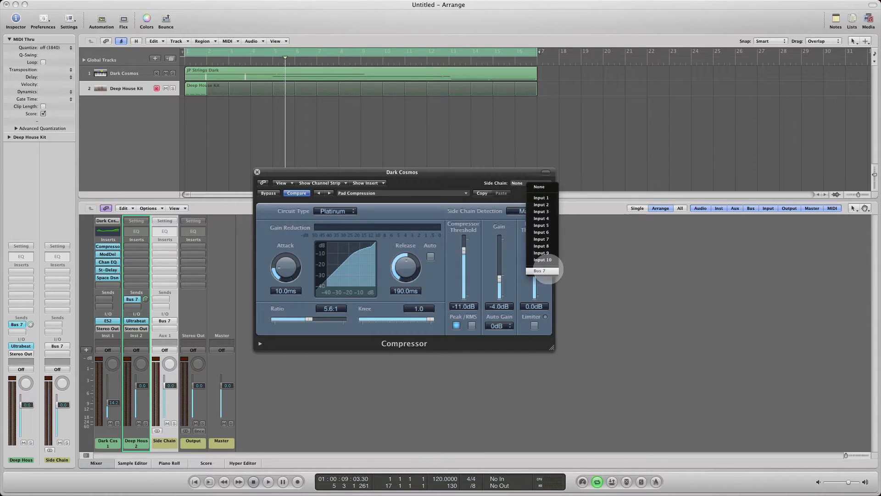
click(543, 271)
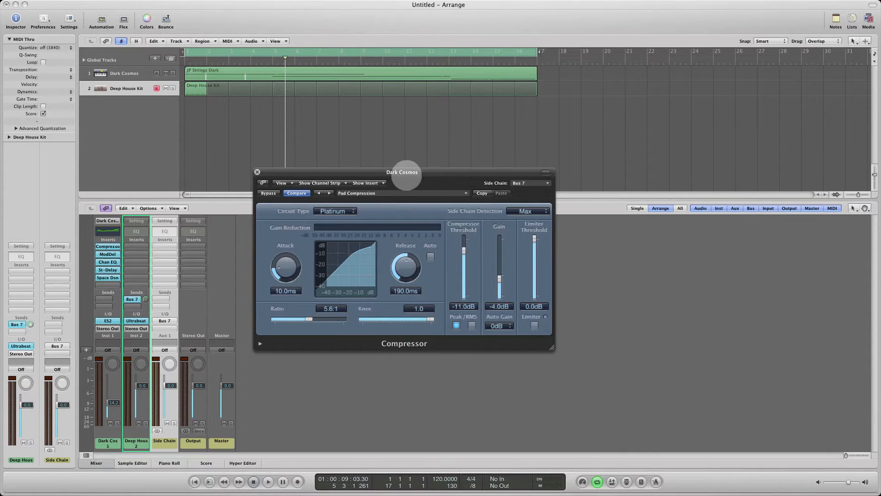
drag(422, 171, 494, 168)
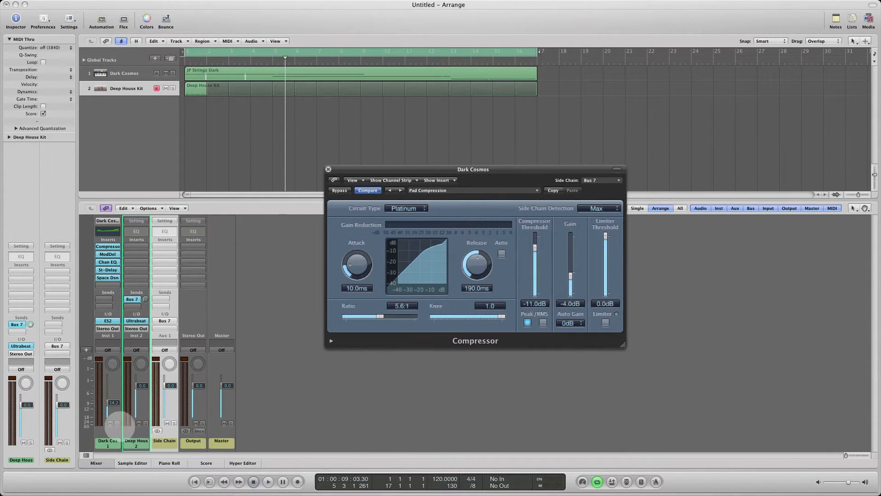
Solo the Dark Cosmos and Side Chain channel strips, play the side-chained strings, and close the Compressor
click(117, 423)
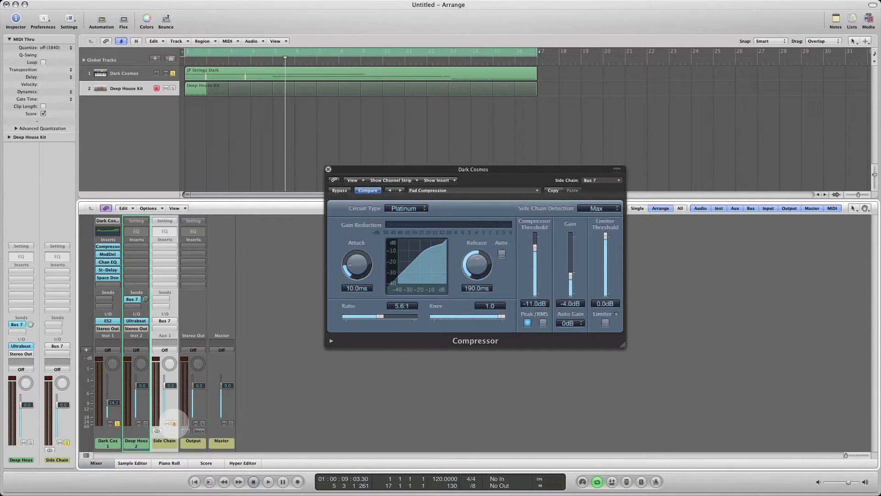
click(174, 423)
key(space)
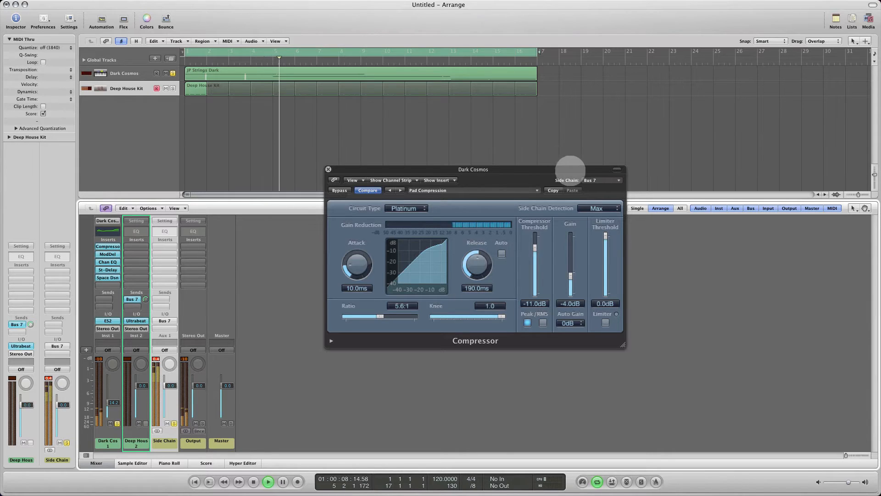
drag(561, 169, 582, 157)
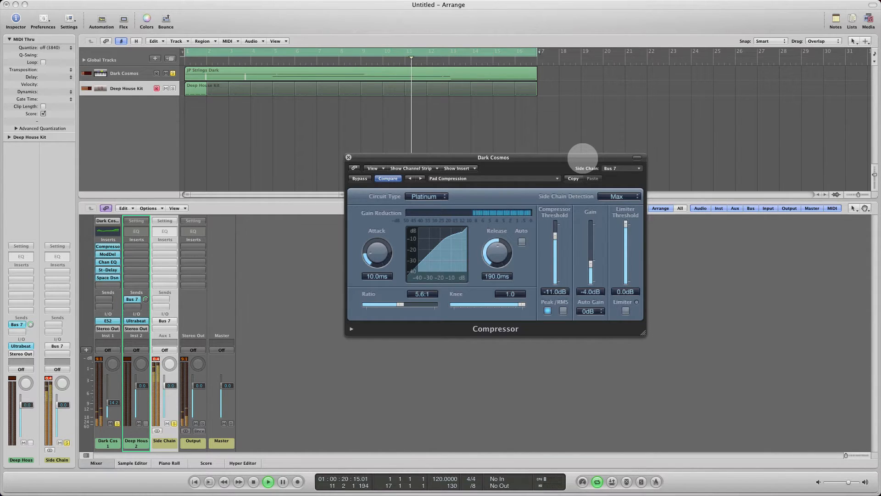
key(space)
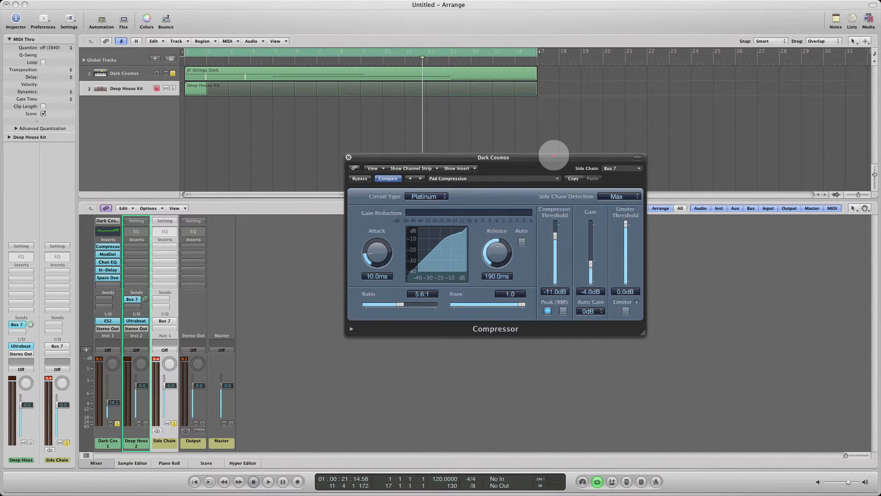
drag(554, 156, 539, 134)
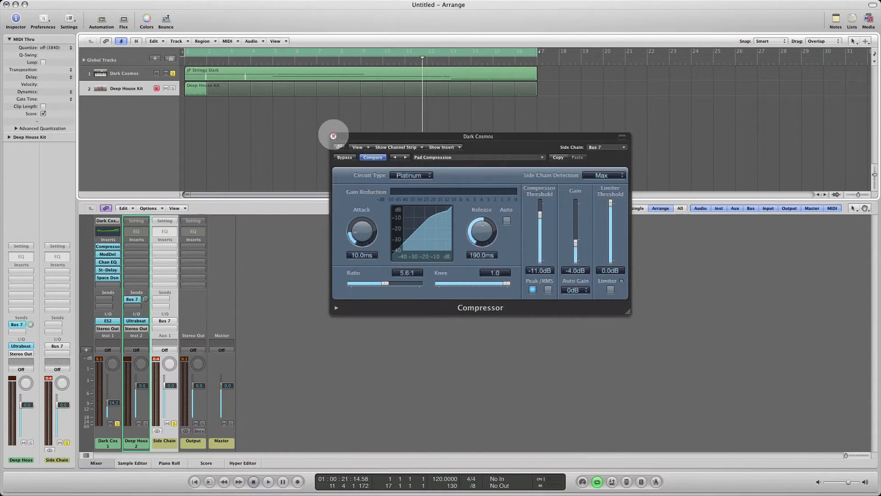
click(333, 135)
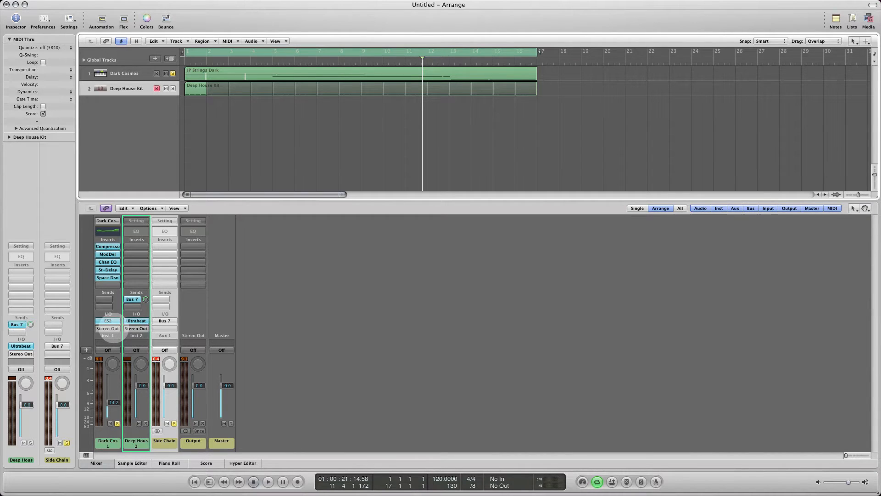
Route the output of the Dark Cosmos channel strip to Bus 8
click(109, 328)
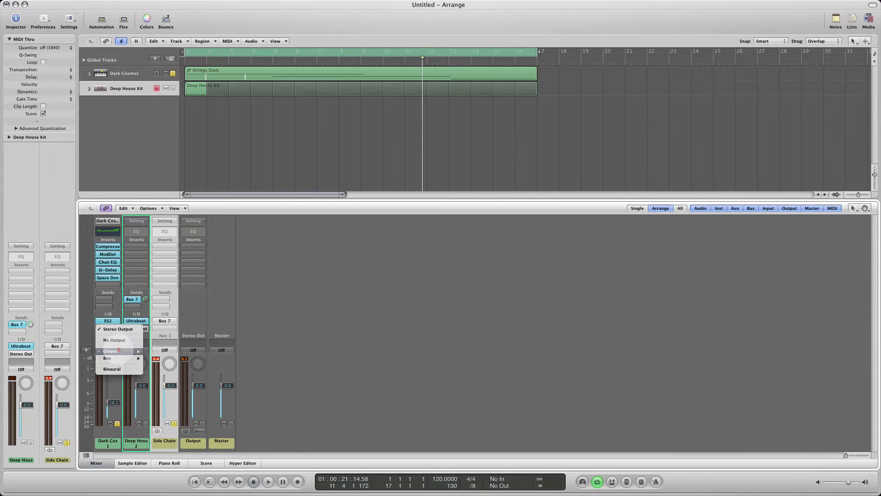
mouse_move(118, 350)
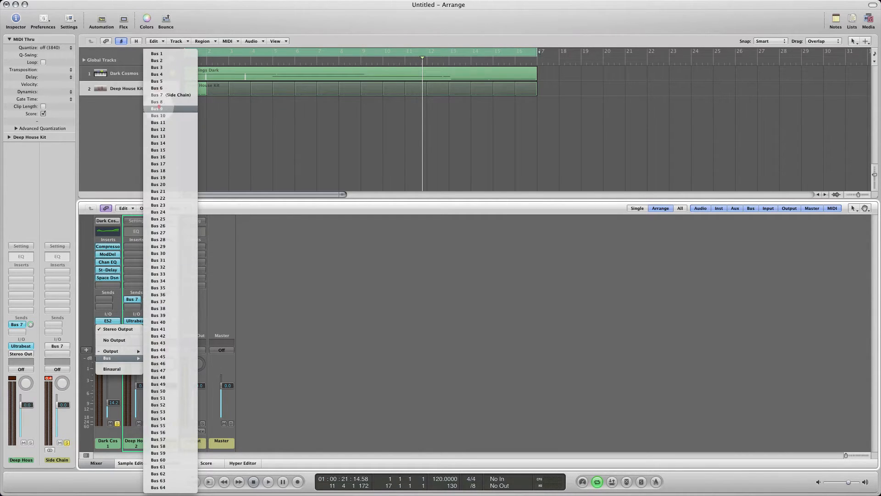
click(164, 102)
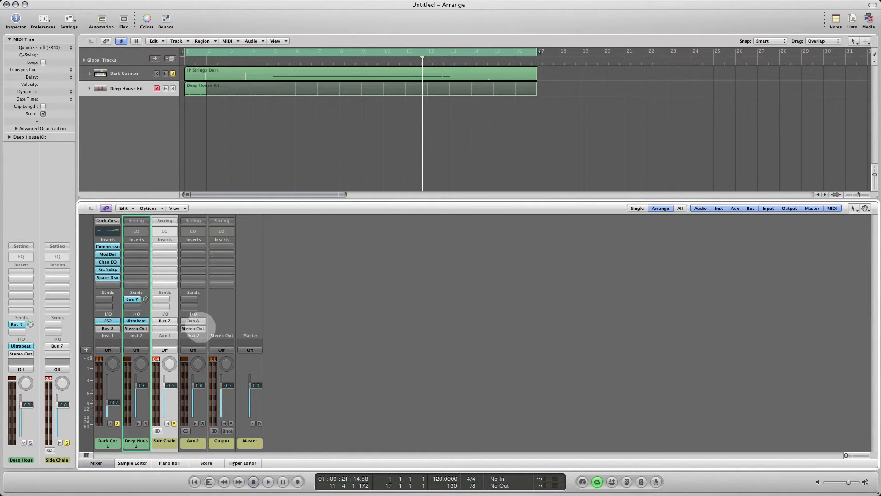
Rename the Aux 2 channel strip as Side Input
double_click(195, 441)
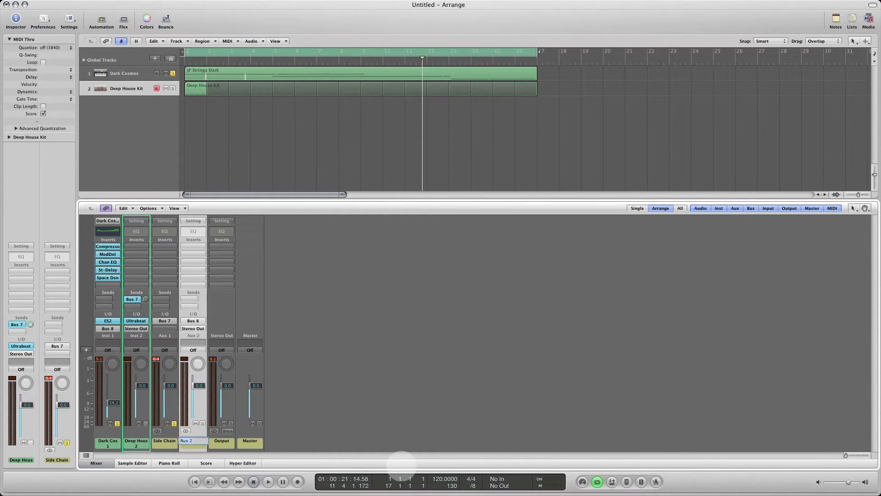
key(shift)
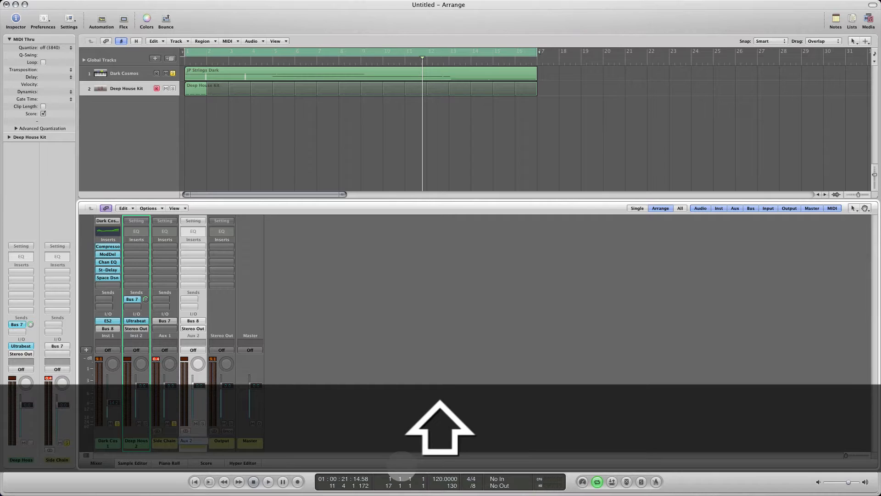
text(S)
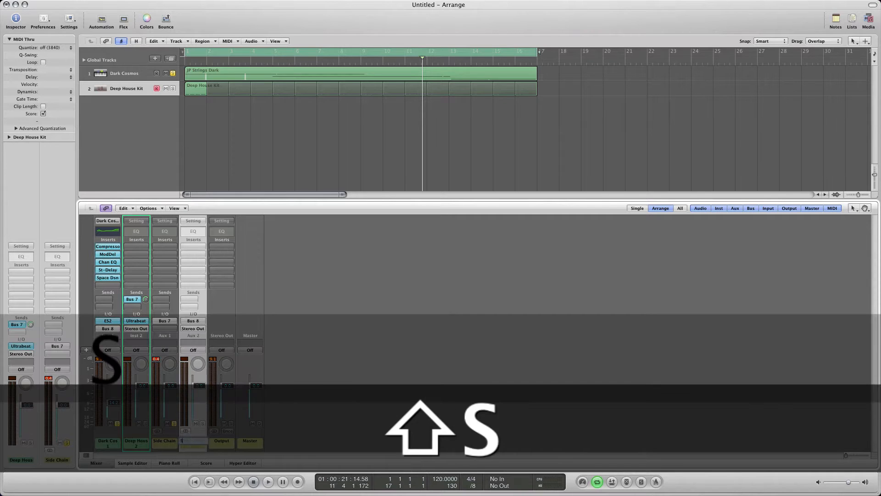
text(ide I)
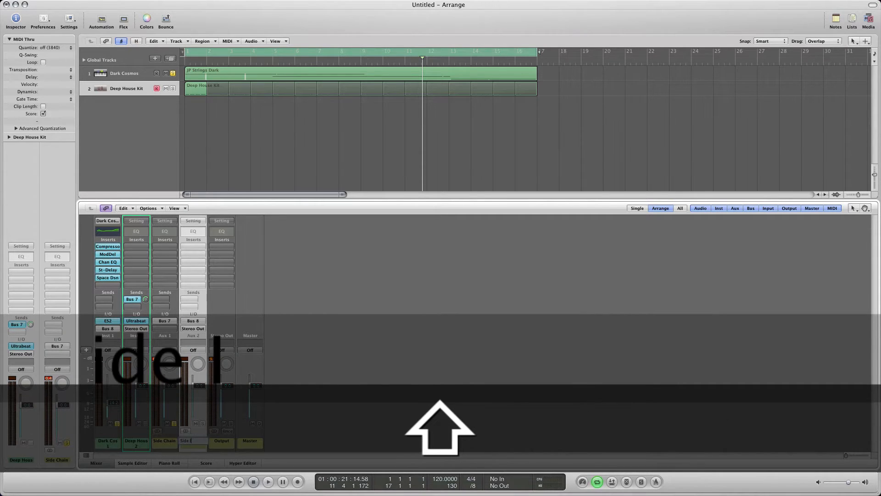
text(nput)
key(Return)
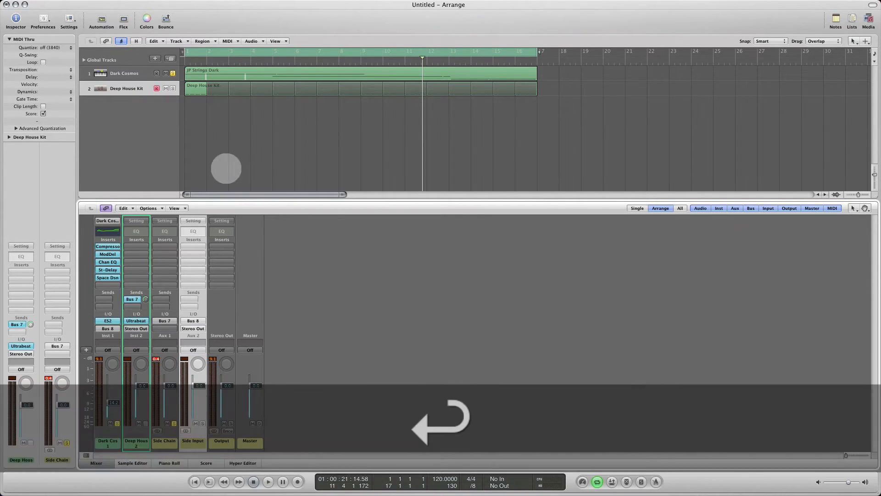
Color the Side Input channel strip bright green and the Side Chain channel strip red
click(175, 208)
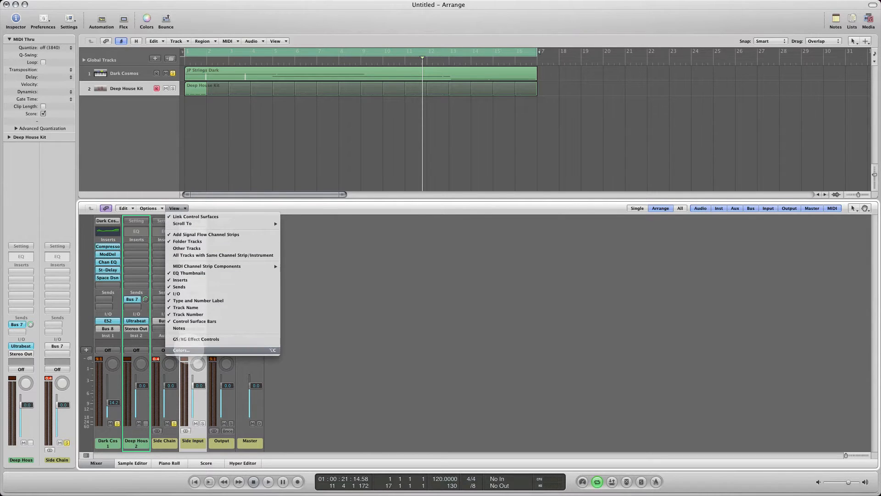
click(183, 350)
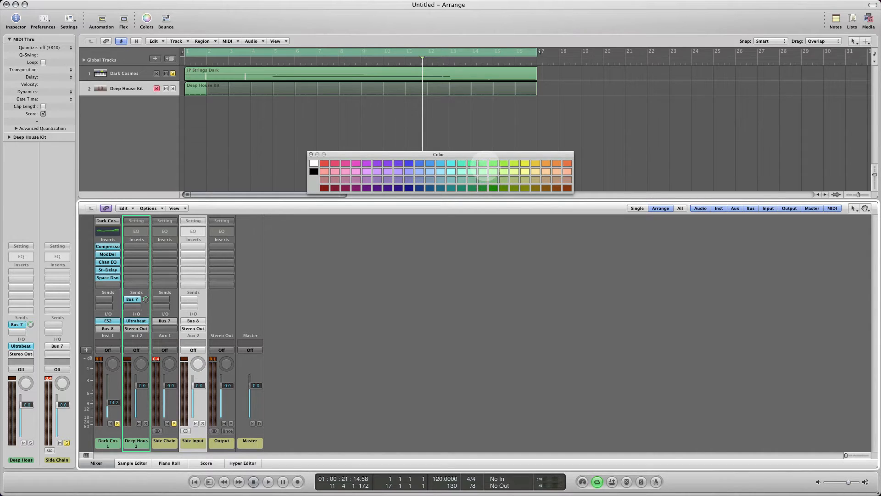
click(483, 164)
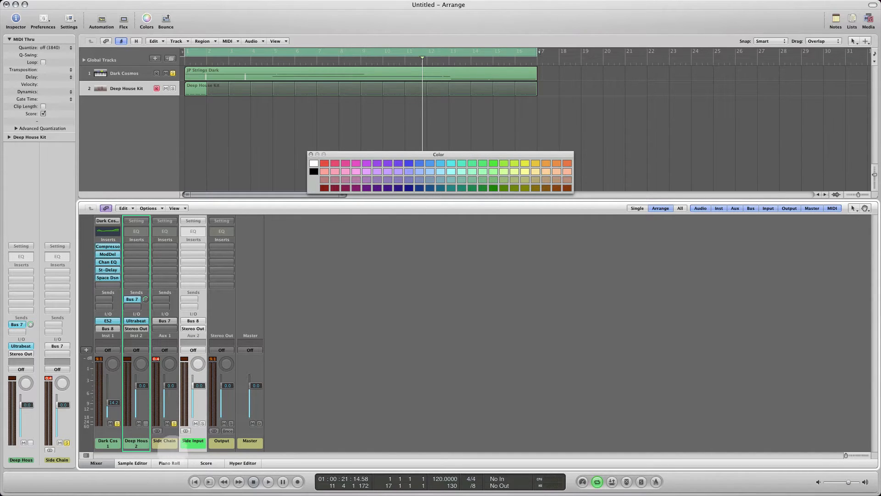
click(167, 439)
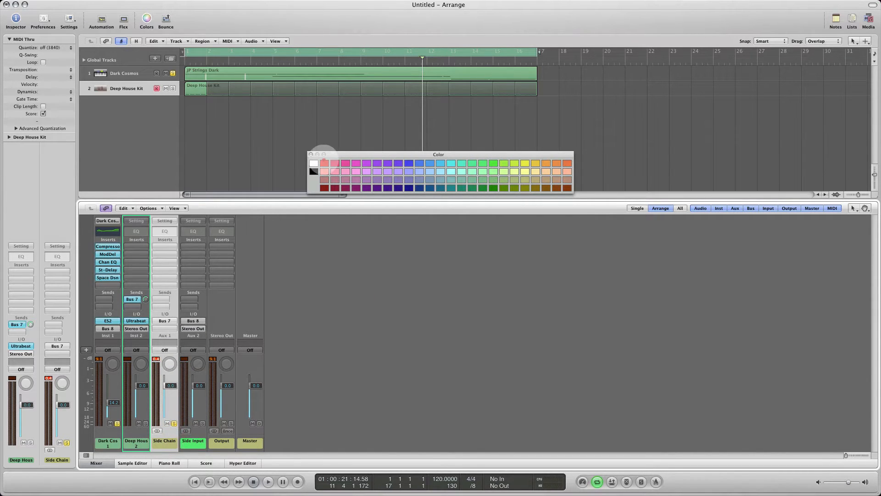
click(324, 163)
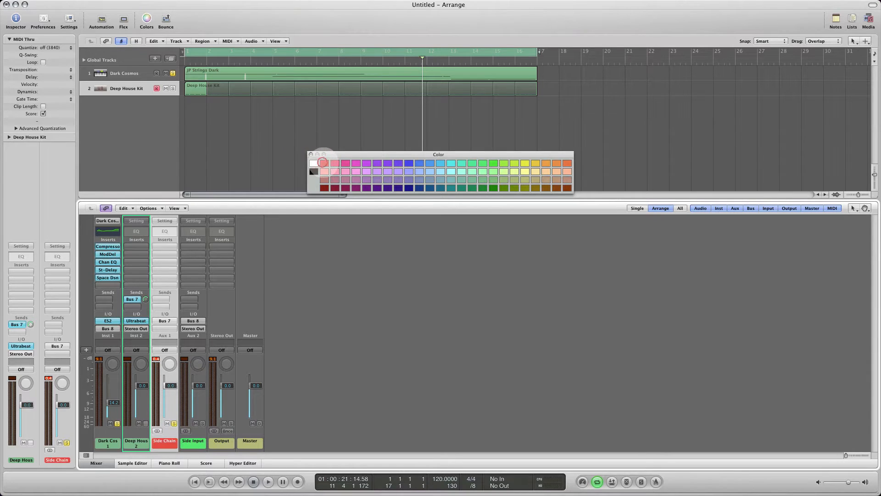
click(311, 154)
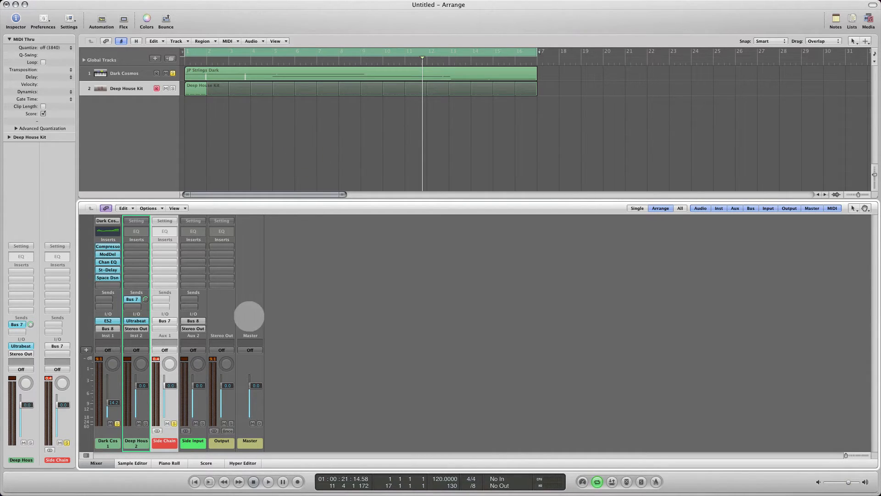
Color the Output and Master channel strips black, close the color palette, and deselect the strips
click(312, 379)
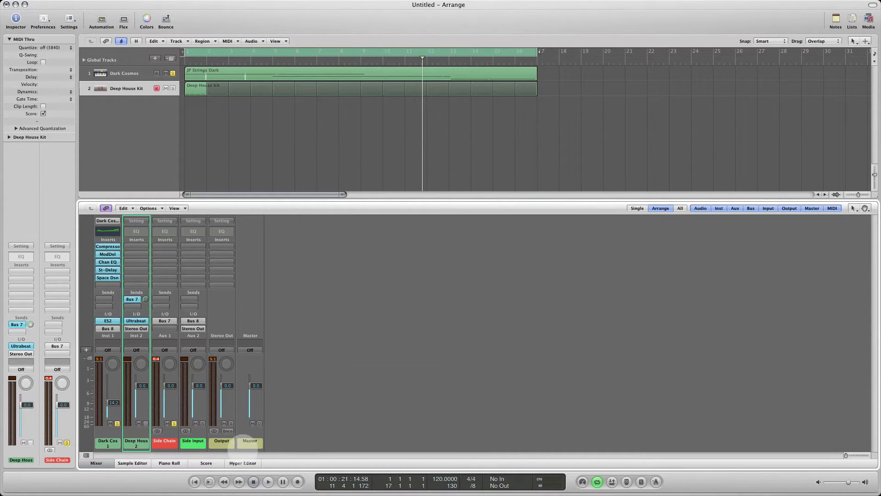
drag(222, 441, 265, 447)
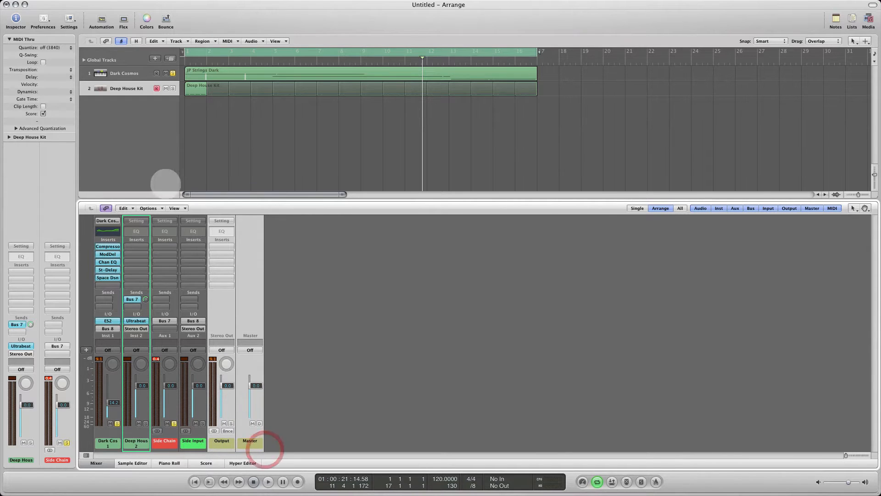
click(175, 207)
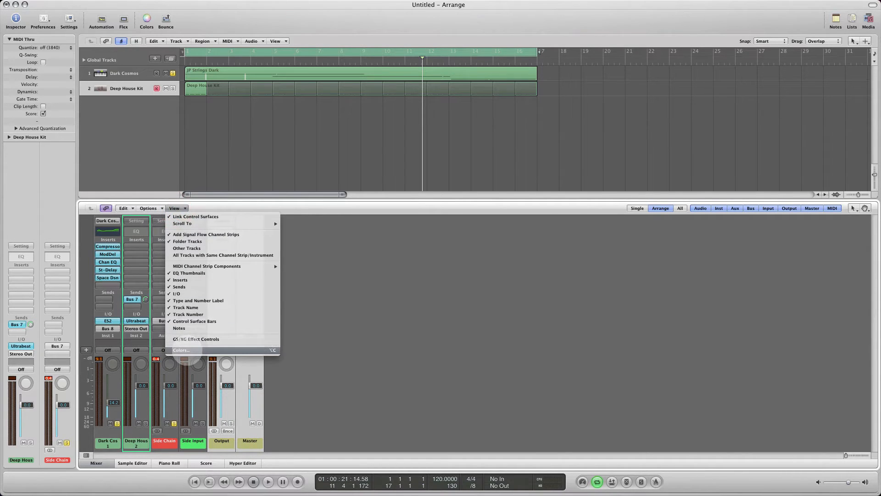
click(181, 350)
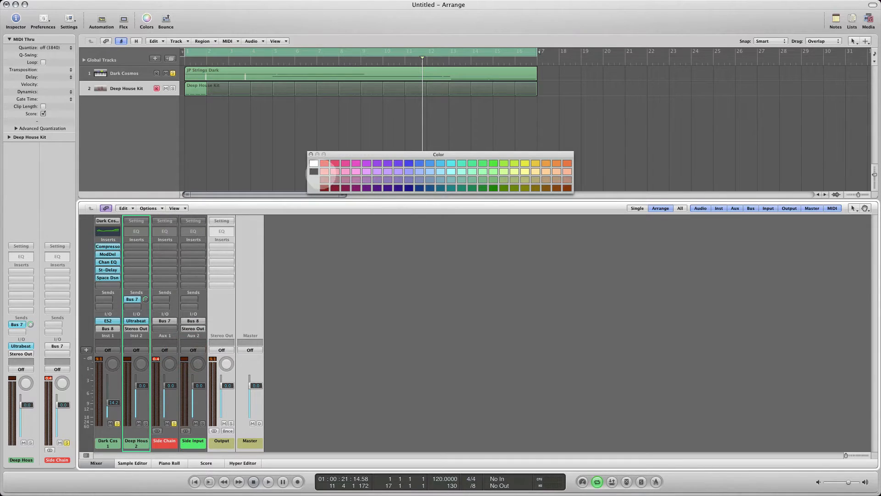
click(314, 171)
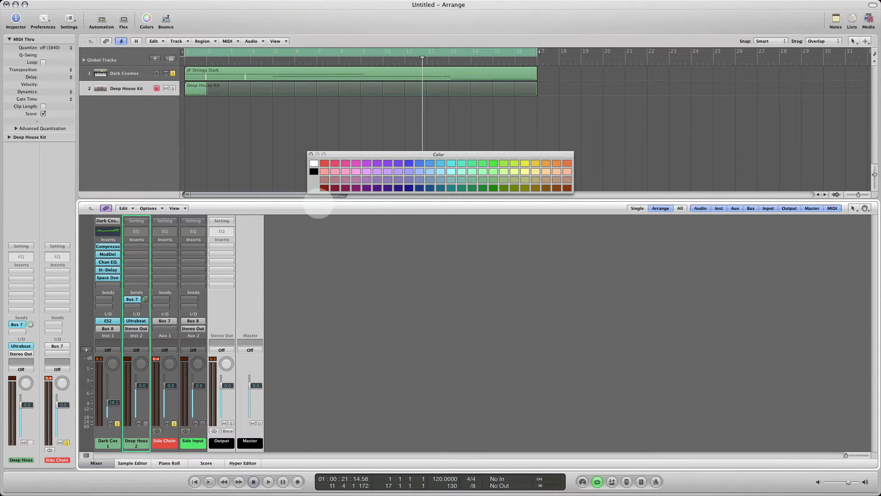
click(311, 154)
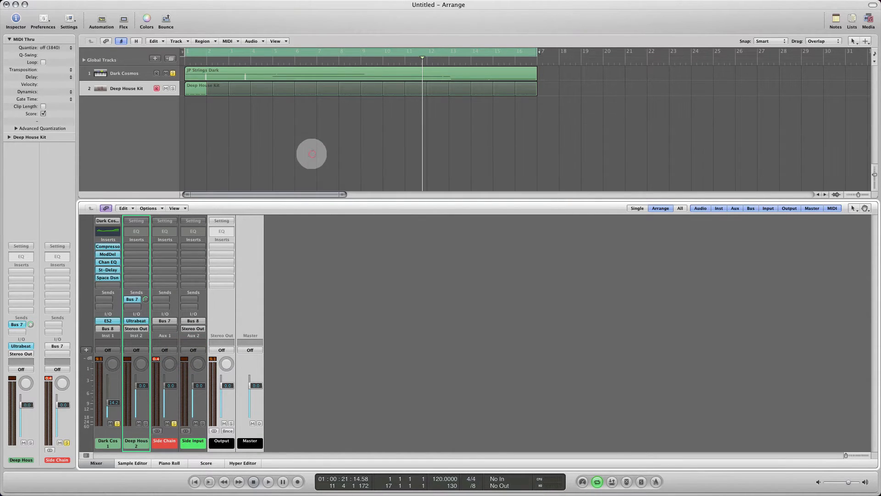
click(333, 326)
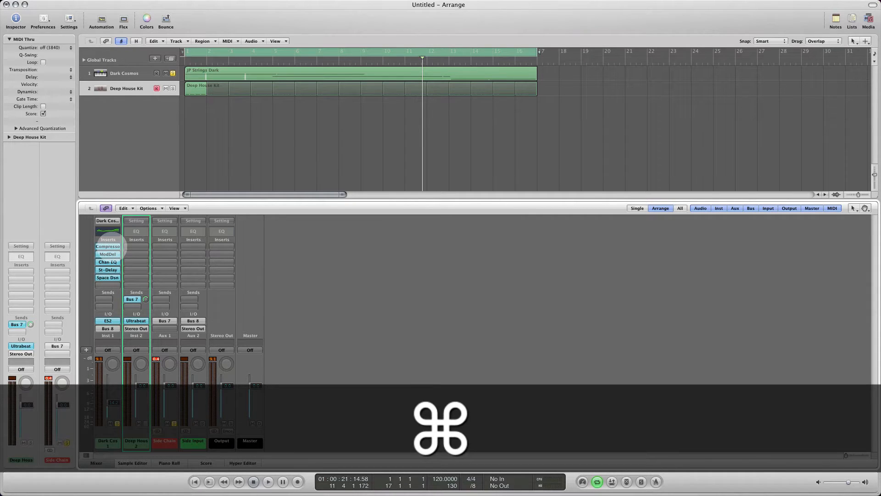
Move the Compressor insert from the Dark Cosmos channel strip to the Side Input channel strip and check its settings
drag(114, 246, 167, 247)
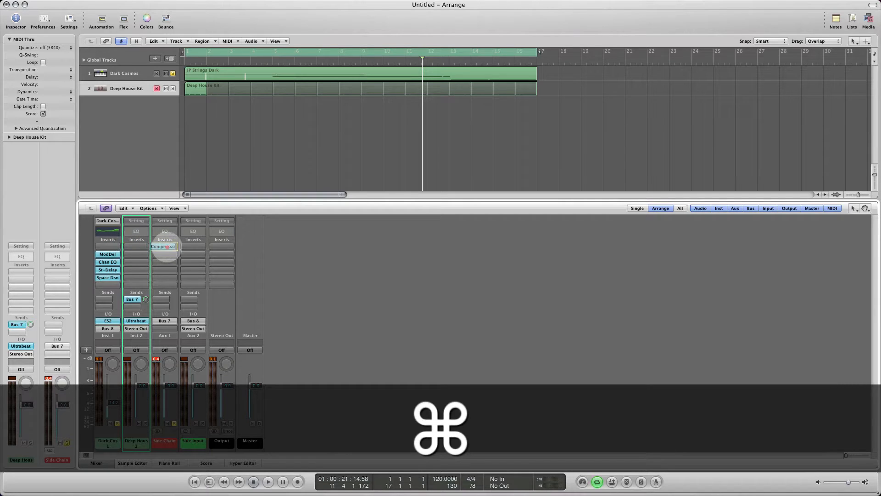
drag(176, 247, 196, 249)
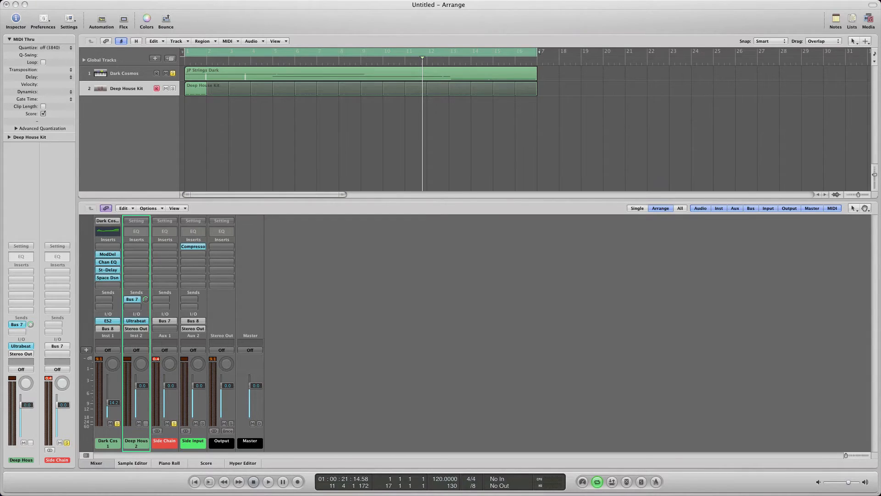
click(193, 246)
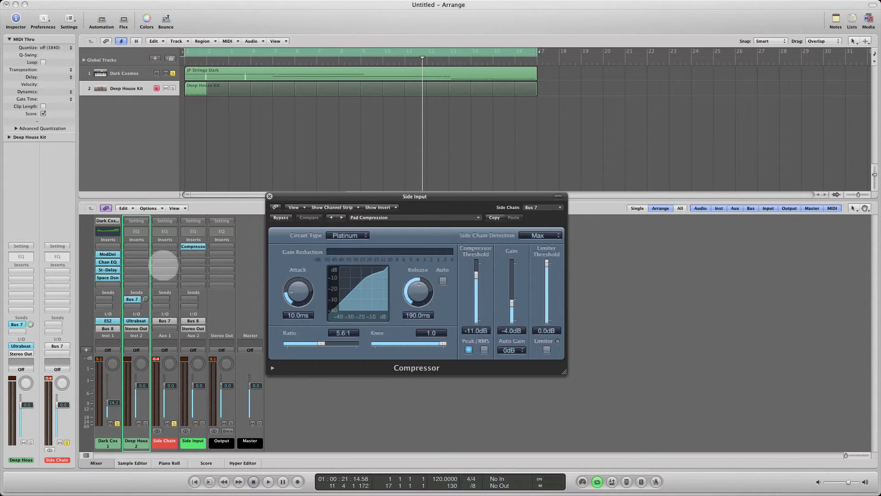
drag(288, 196, 304, 191)
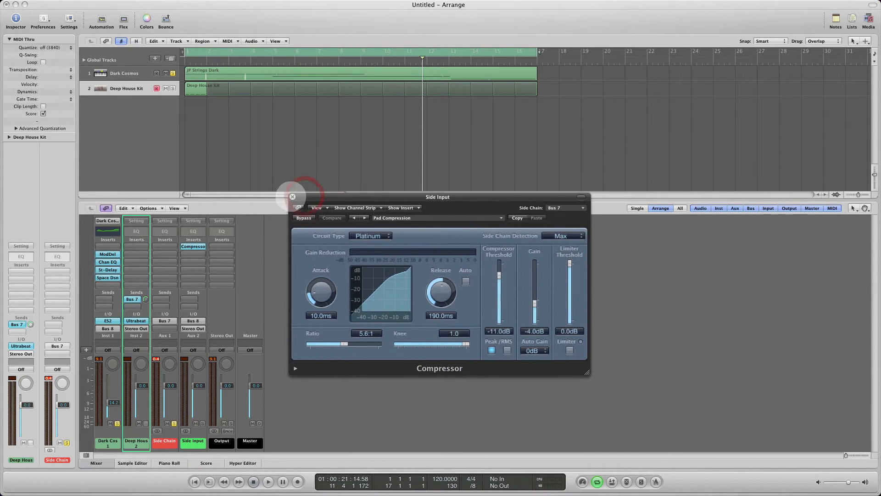
click(293, 197)
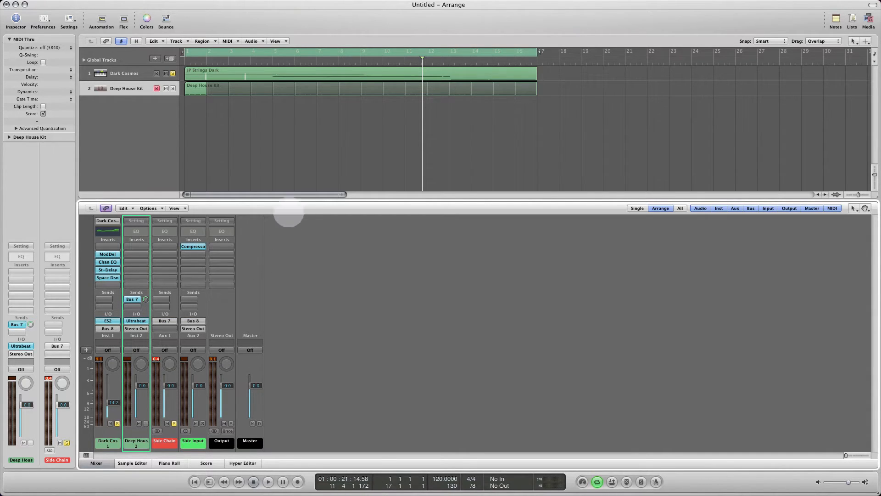
Play the project with Side Input's Compressor open and lower the Side Chain channel strip's fader to -1.4 dB
click(197, 247)
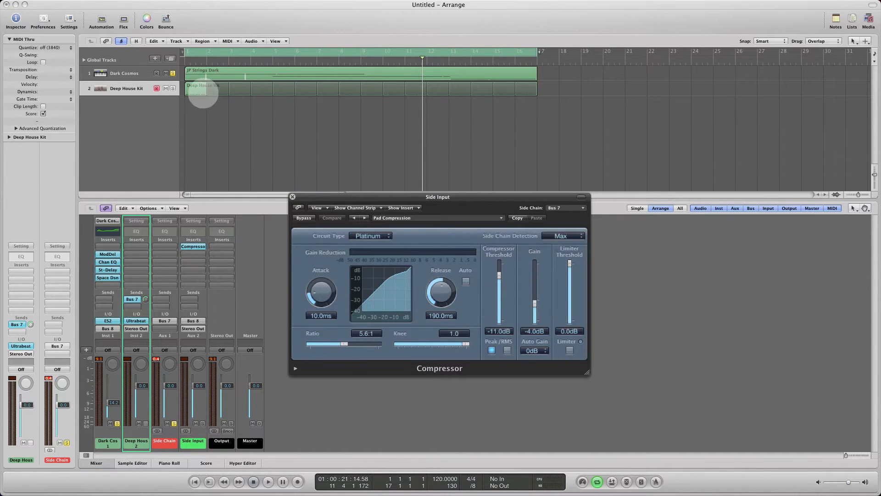
key(space)
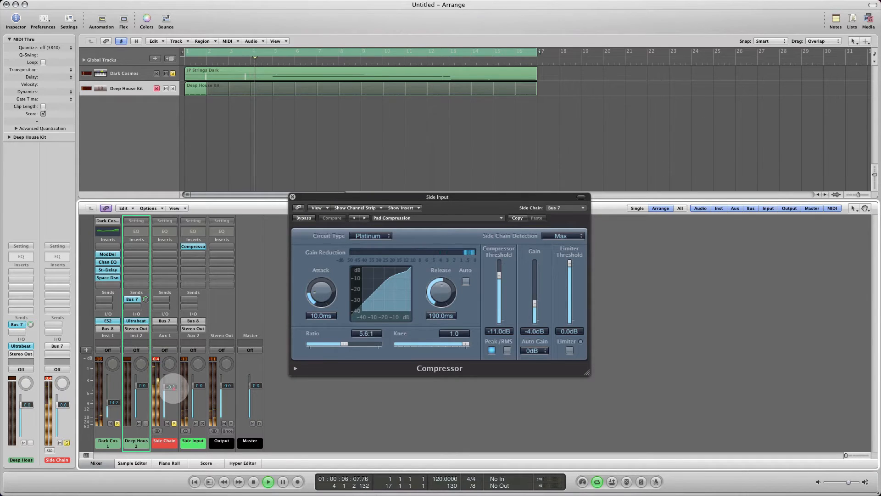
drag(173, 386, 173, 390)
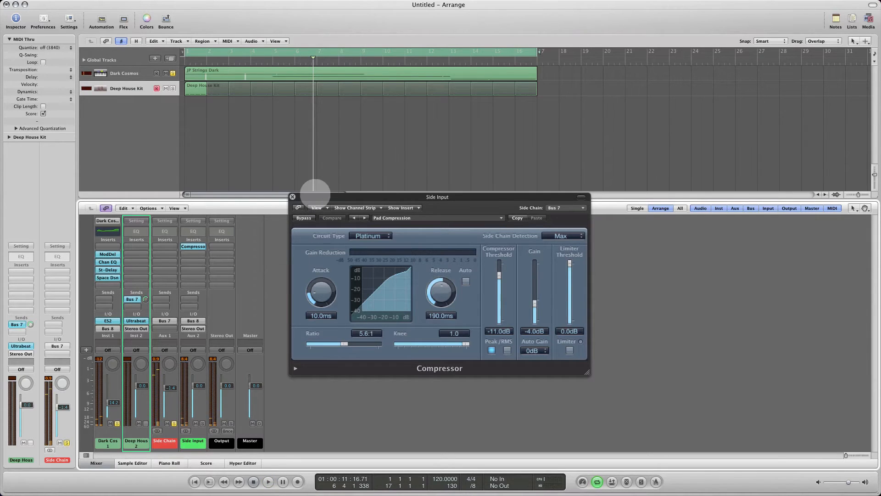
drag(315, 196, 389, 206)
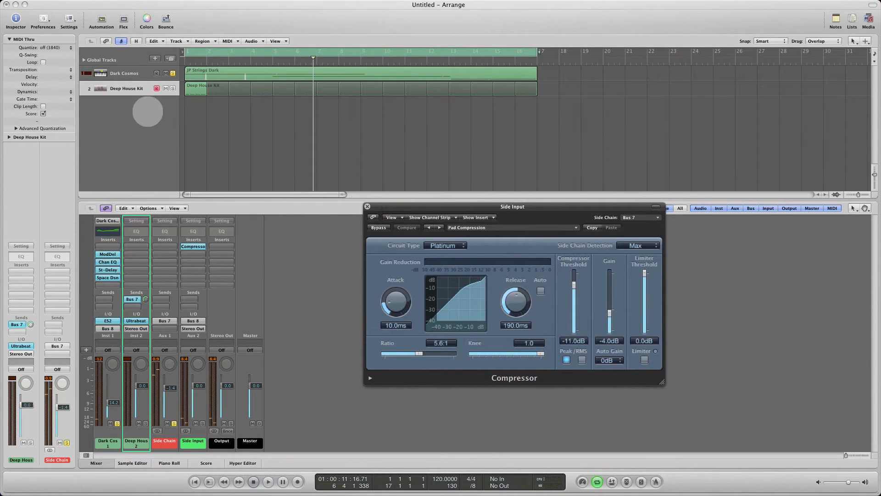
Create one software instrument track below Dark Cosmos and name it Strings 2, closing the Compressor
click(136, 74)
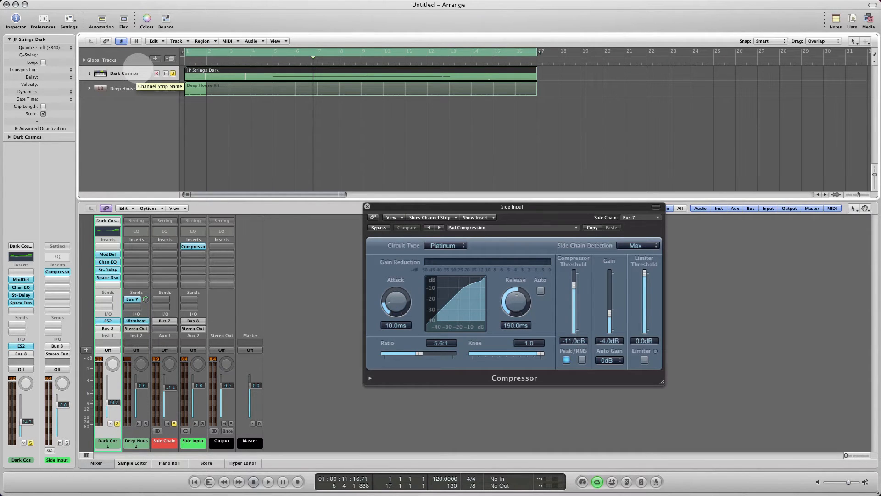
click(155, 58)
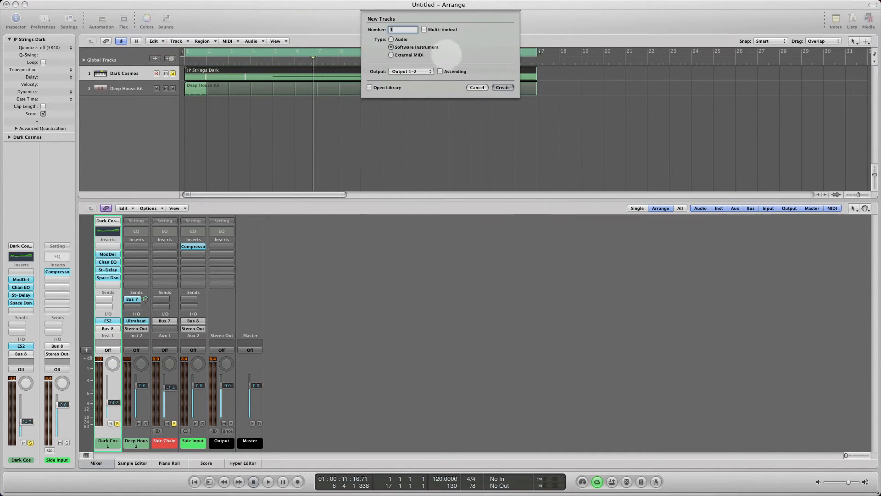
click(502, 87)
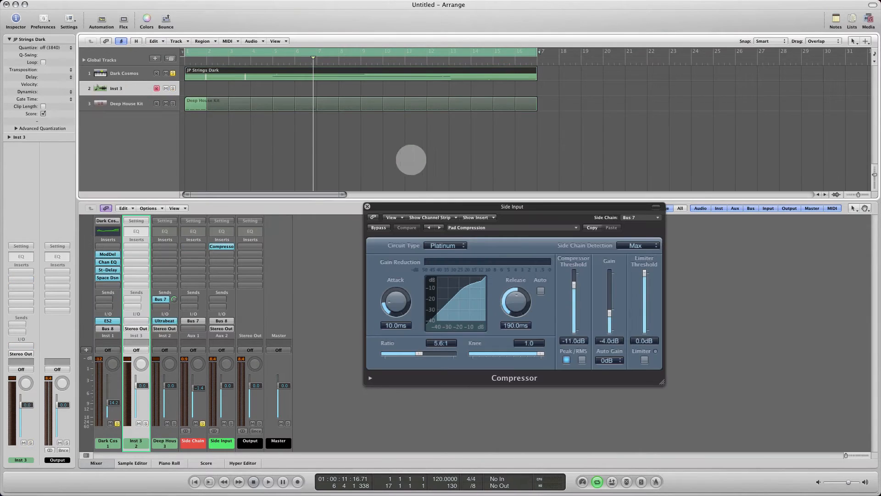
click(368, 206)
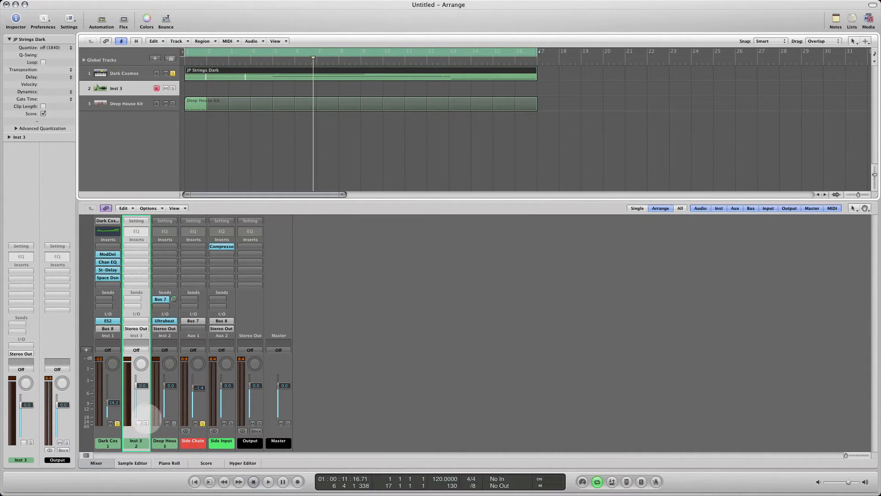
double_click(136, 441)
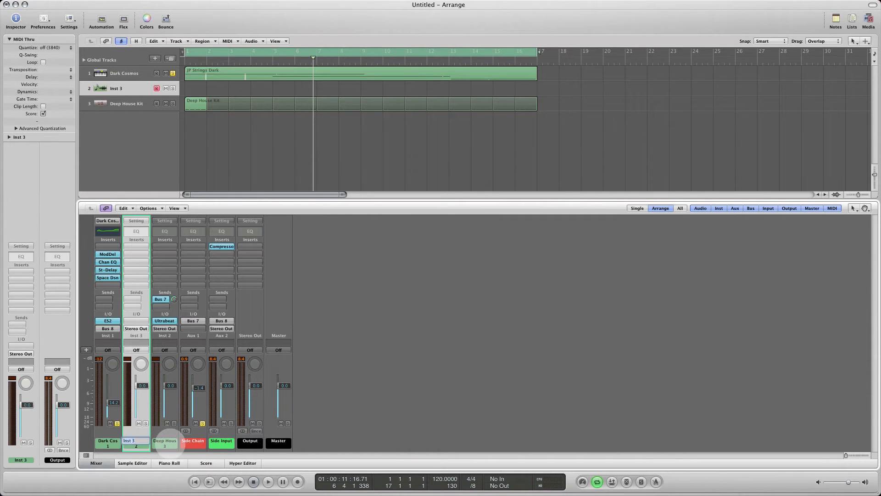
text(Strings)
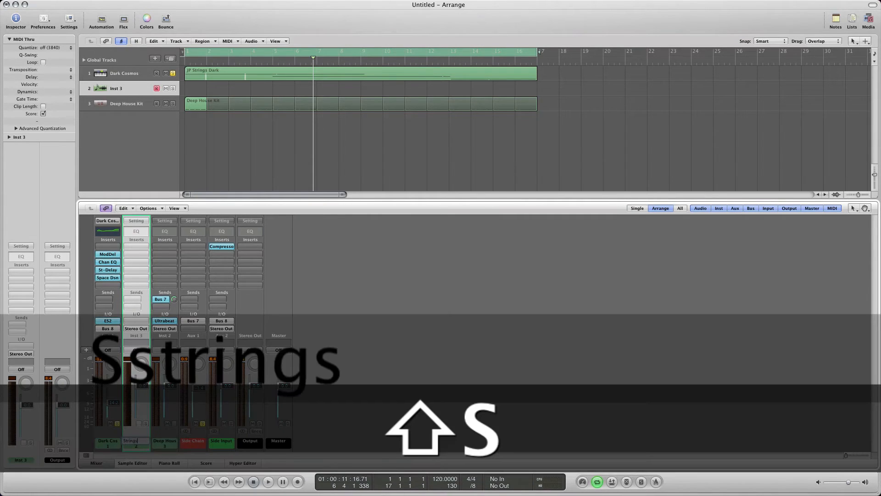
text( 2)
key(Return)
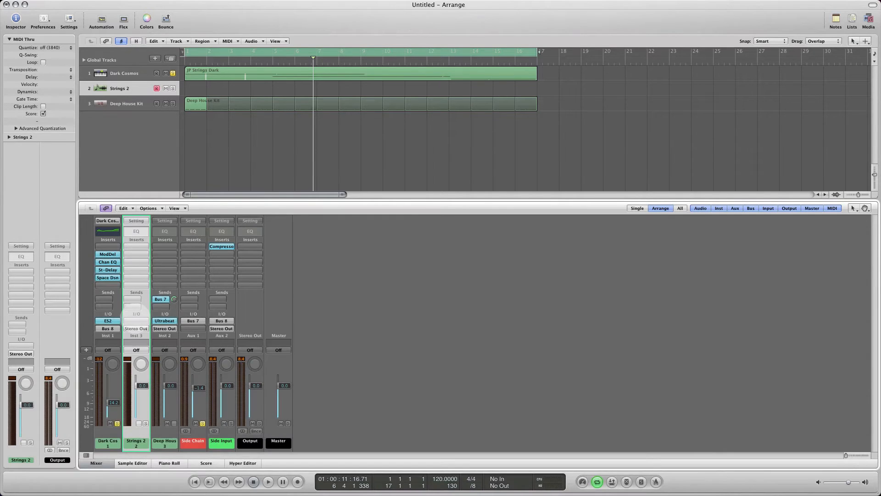
Assign the EXS24 sampler in stereo as the instrument of the Strings 2 channel strip
click(136, 321)
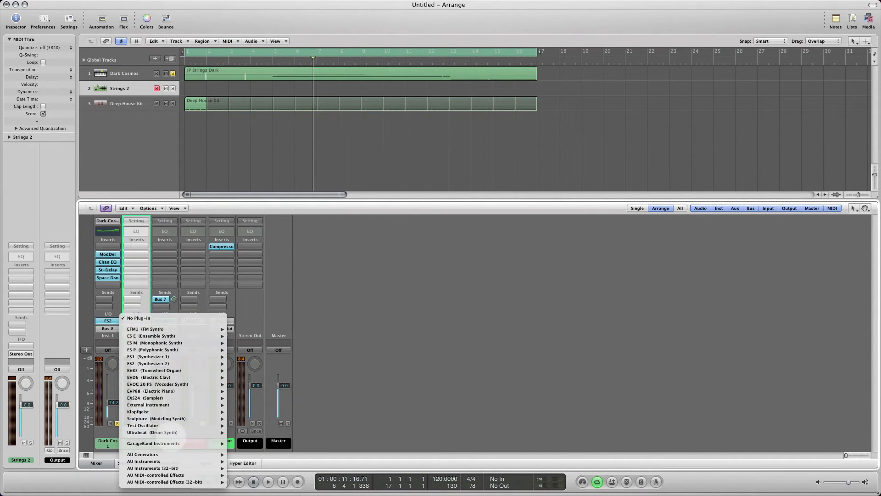
mouse_move(167, 405)
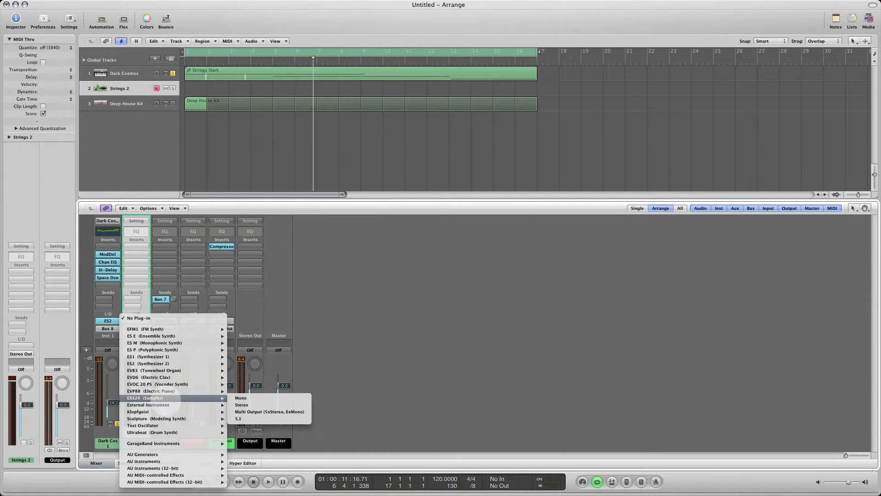
click(242, 405)
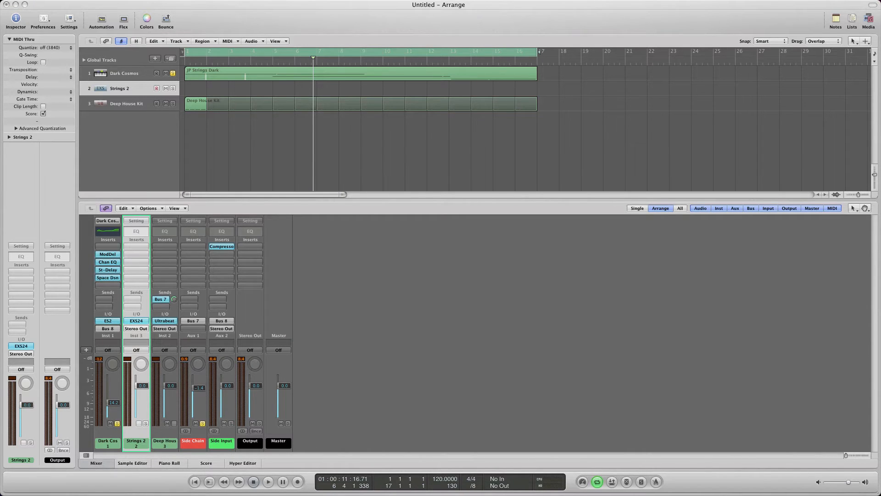
Load the Chamber Female Ensemble instrument from the Orchestral Choir category into the EXS24
click(373, 155)
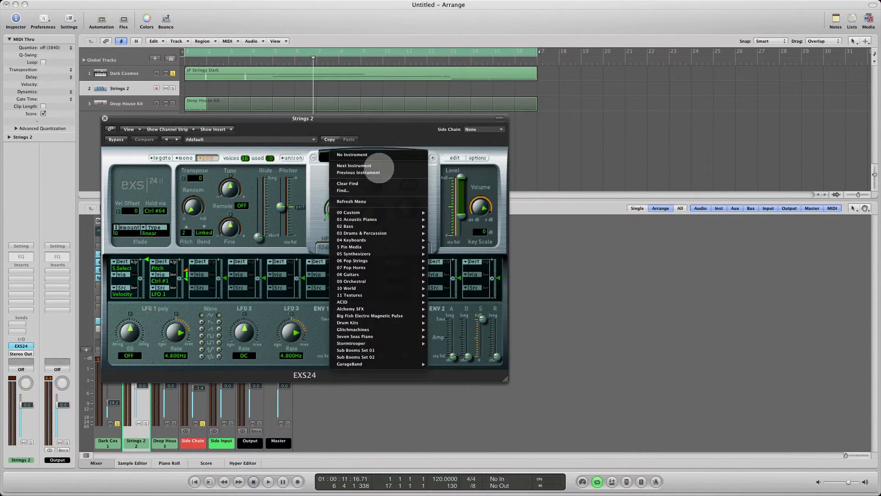
mouse_move(374, 227)
mouse_move(368, 275)
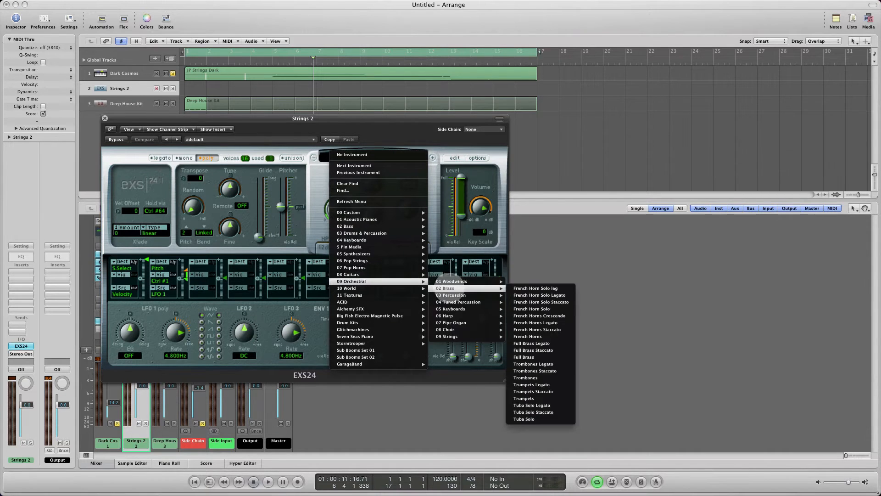
mouse_move(463, 311)
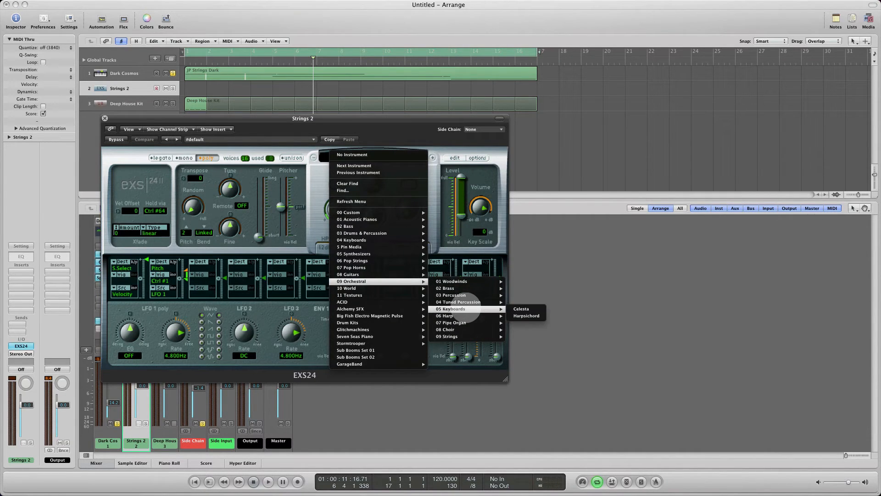
mouse_move(457, 329)
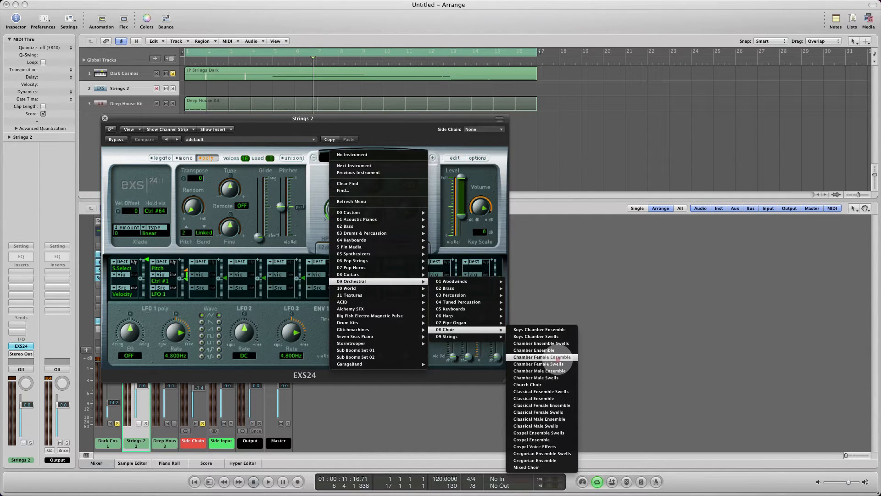
click(558, 358)
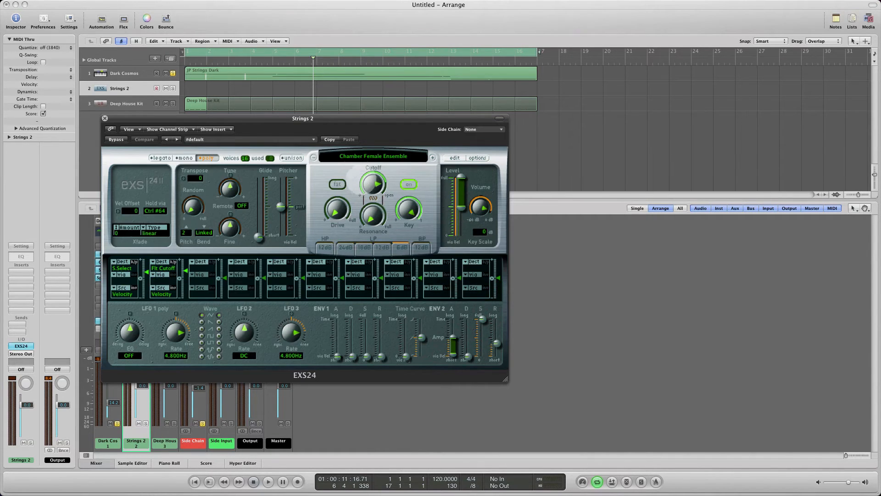
Move the EXS24 window aside, solo the Strings 2 track, and close the EXS24
drag(336, 122, 437, 123)
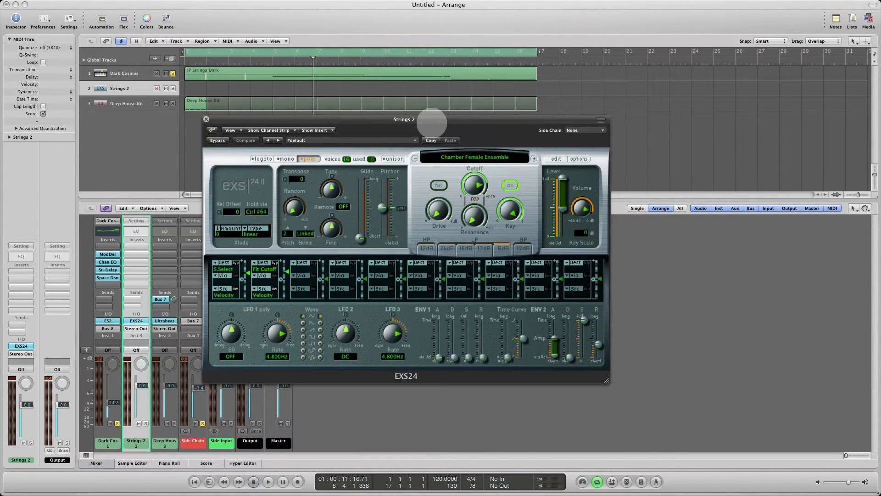
click(173, 88)
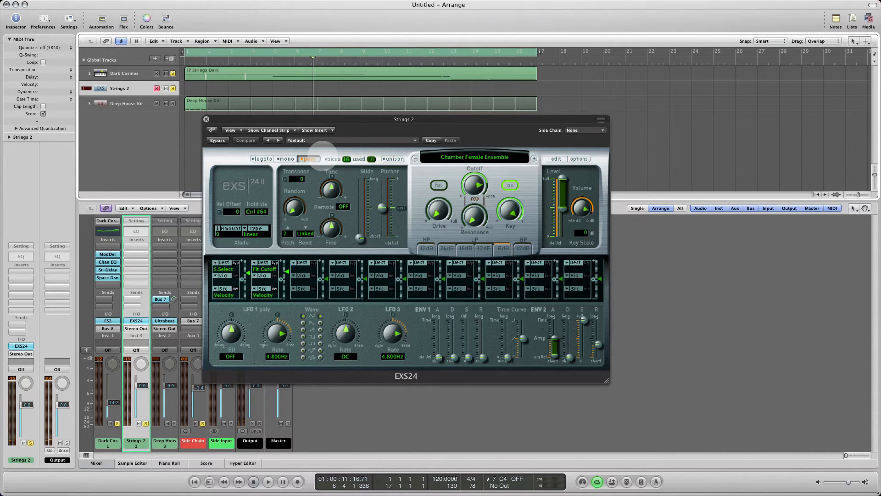
click(206, 120)
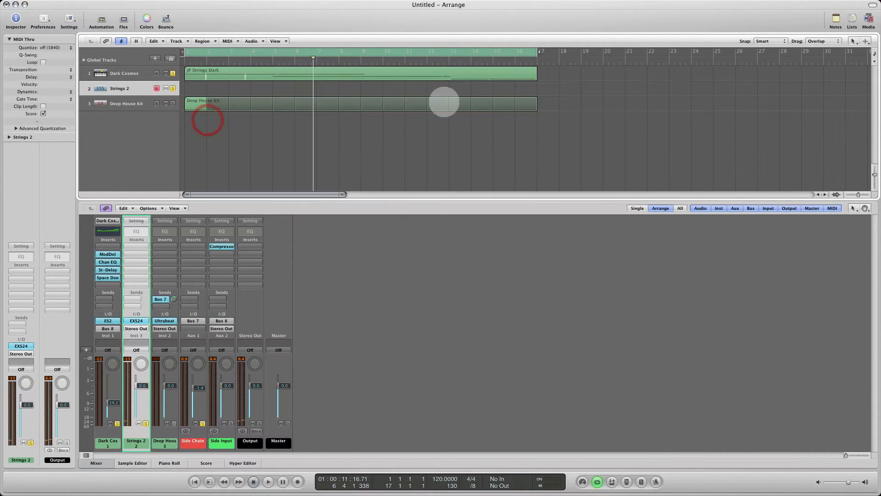
Copy the JP Strings Dark region onto the Strings 2 track at bar 1 and name the copy after its track
click(387, 70)
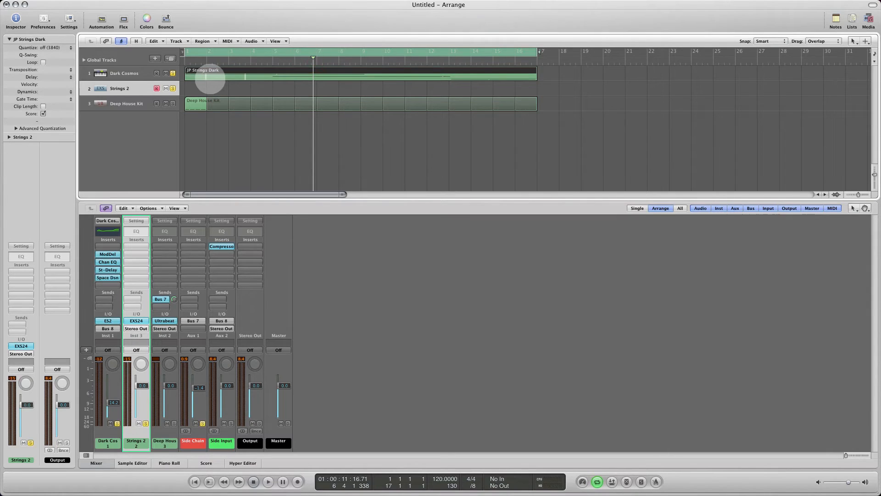
key(alt)
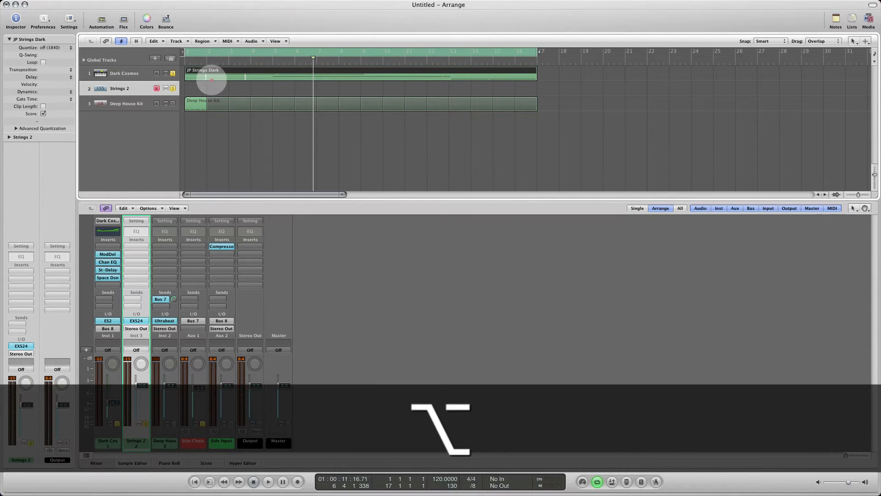
mouse_move(211, 79)
mouse_down()
mouse_move(211, 94)
mouse_move(207, 86)
mouse_up()
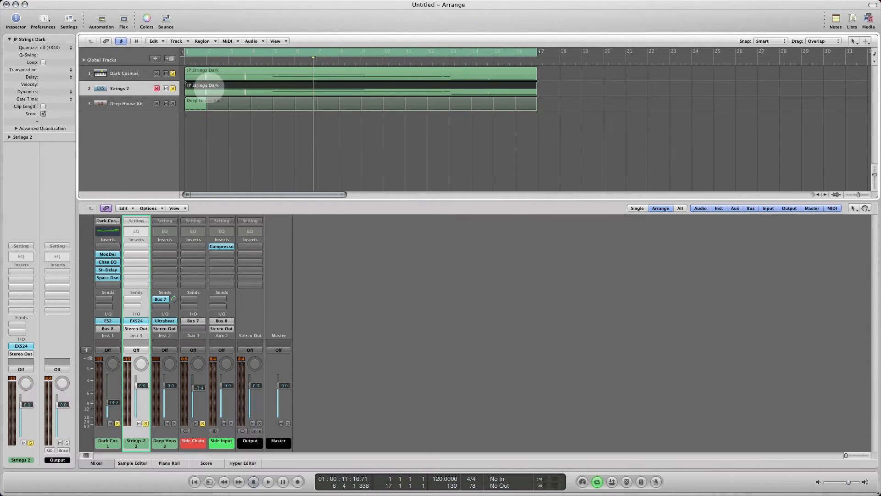
right_click(207, 86)
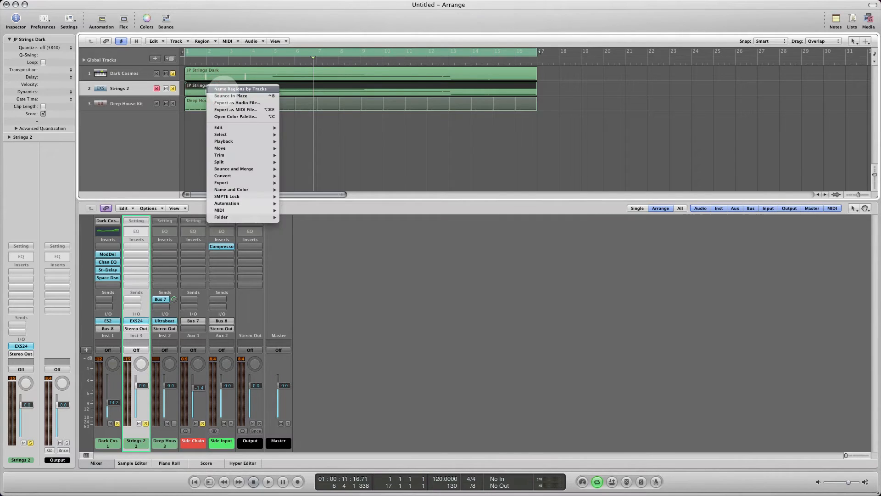
click(224, 88)
click(236, 132)
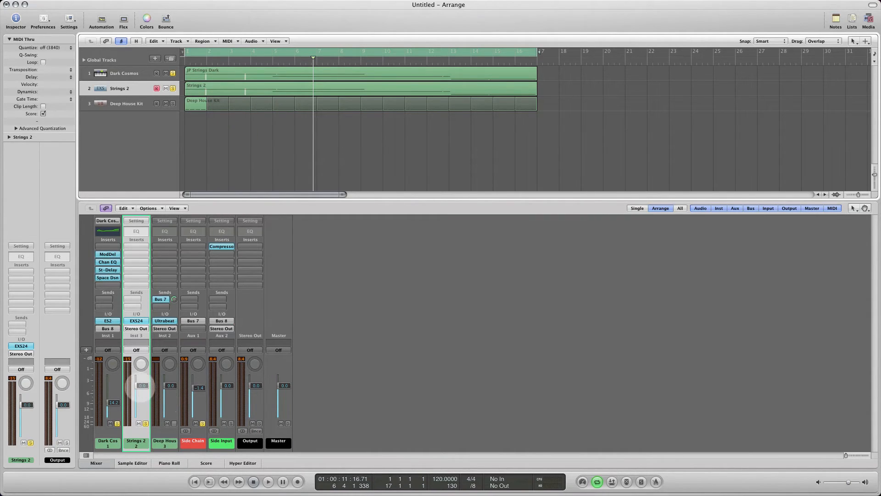
Lower the Strings 2 channel fader and route the channel's output to Bus 8 (Side Input)
drag(142, 386, 149, 424)
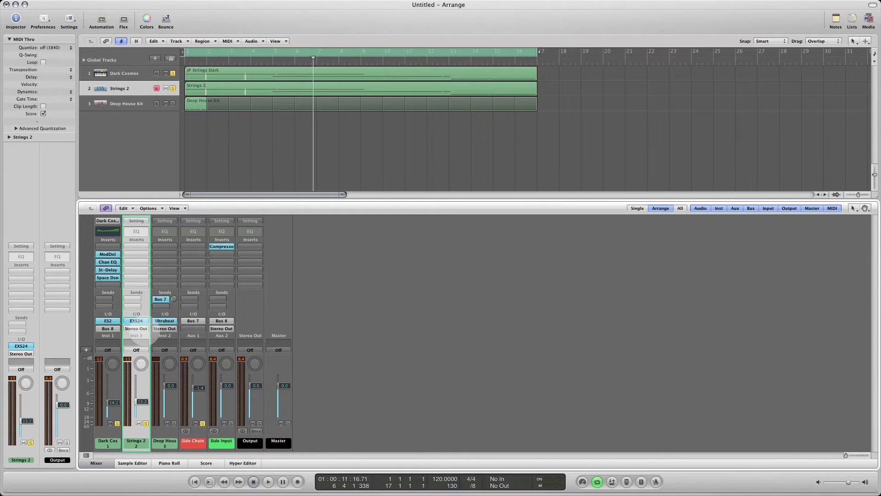
click(142, 329)
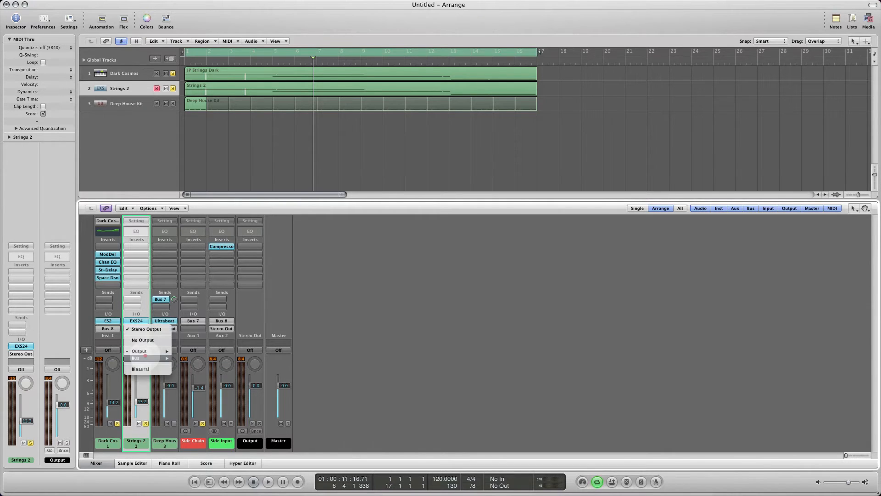
mouse_move(144, 358)
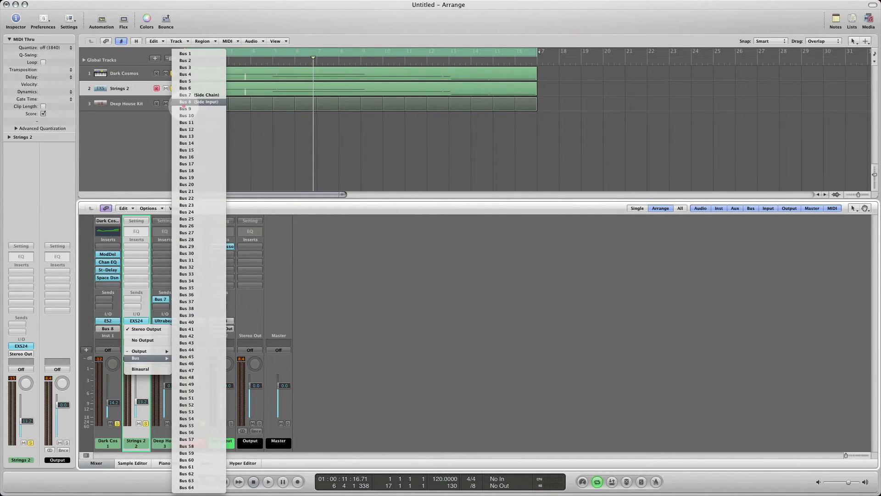
click(186, 102)
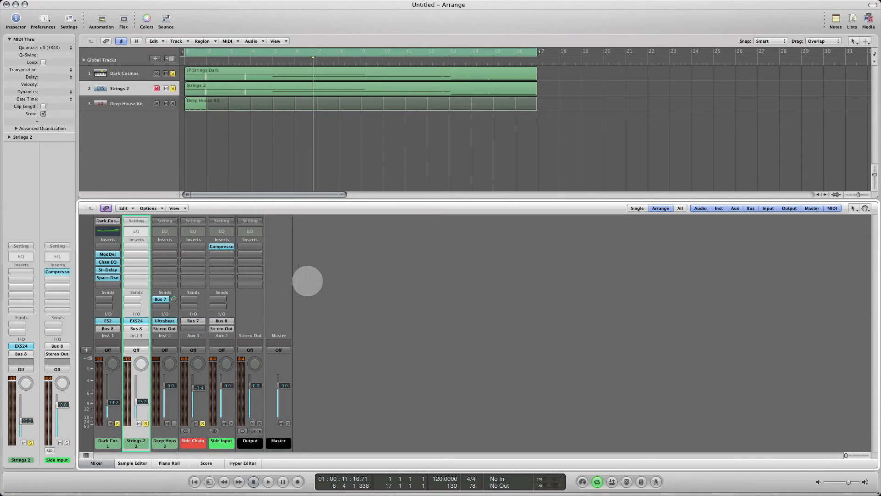
Play from the start and rebalance the strings, lowering Dark Cosmos to about -22 dB and raising the Strings 2 fader slightly
key(Return)
key(space)
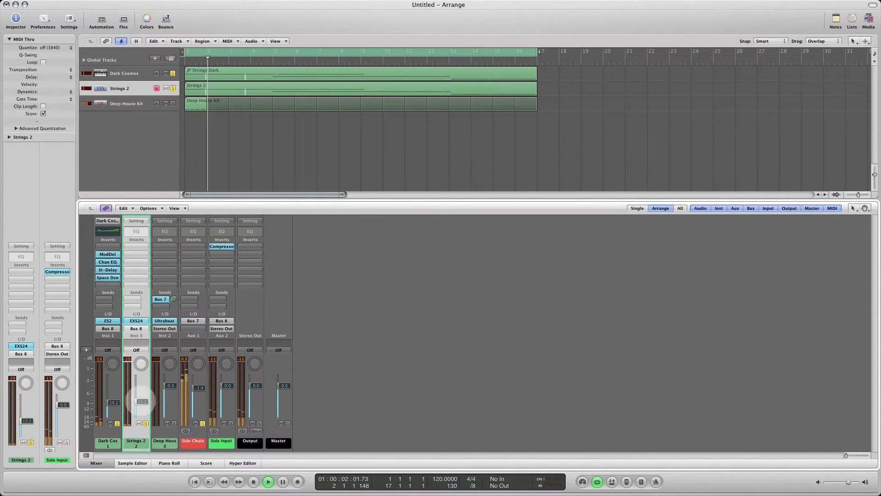
drag(112, 403, 142, 395)
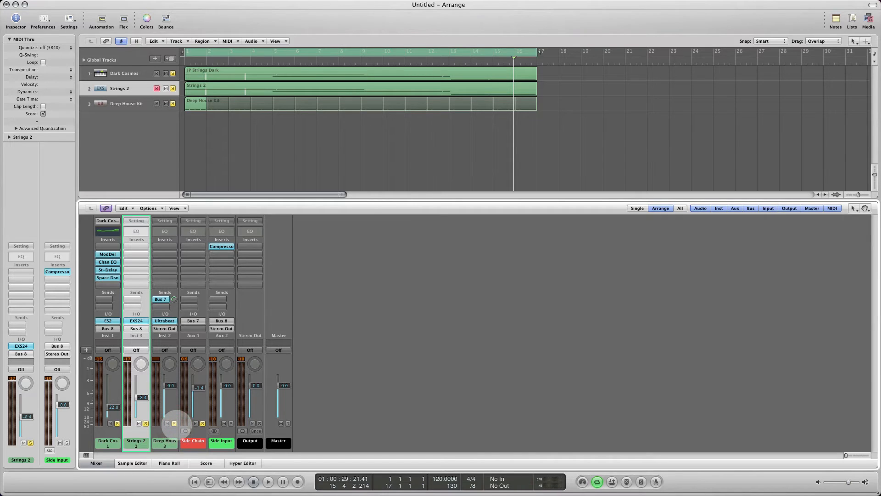
Select the channel strips from Dark Cosmos through Side Chain and switch off solo on all of them together
click(105, 429)
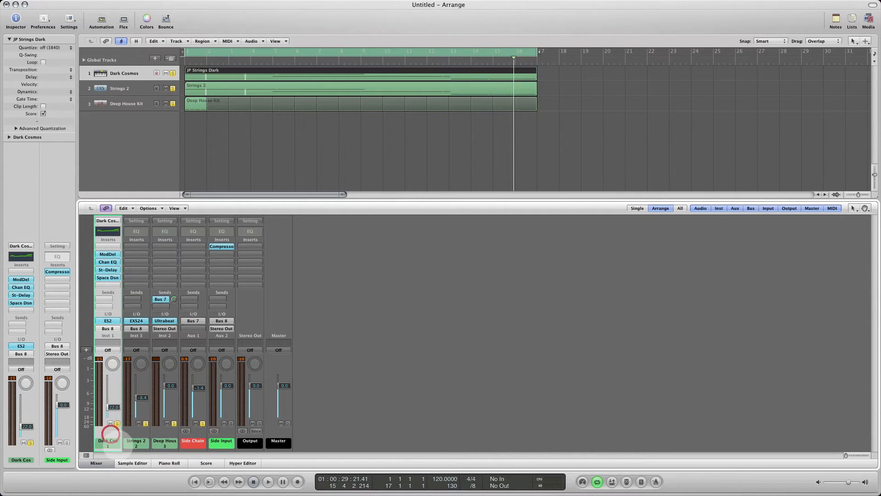
drag(205, 449, 201, 448)
click(203, 424)
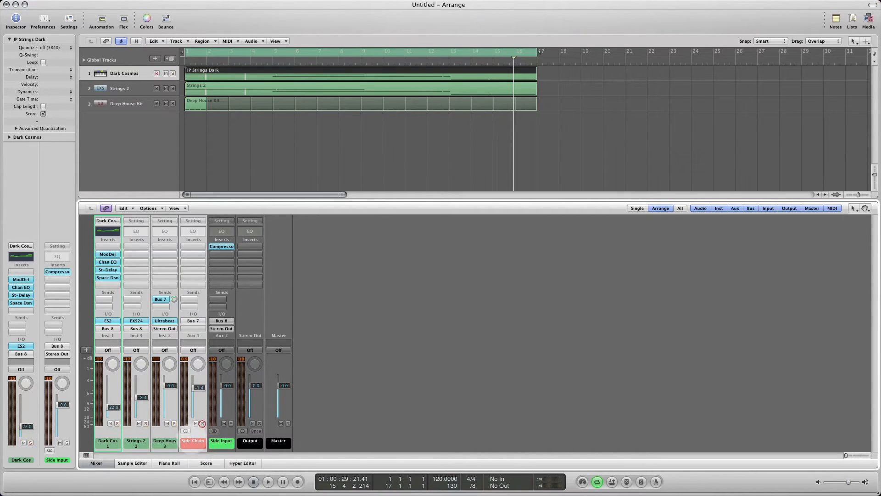
click(220, 151)
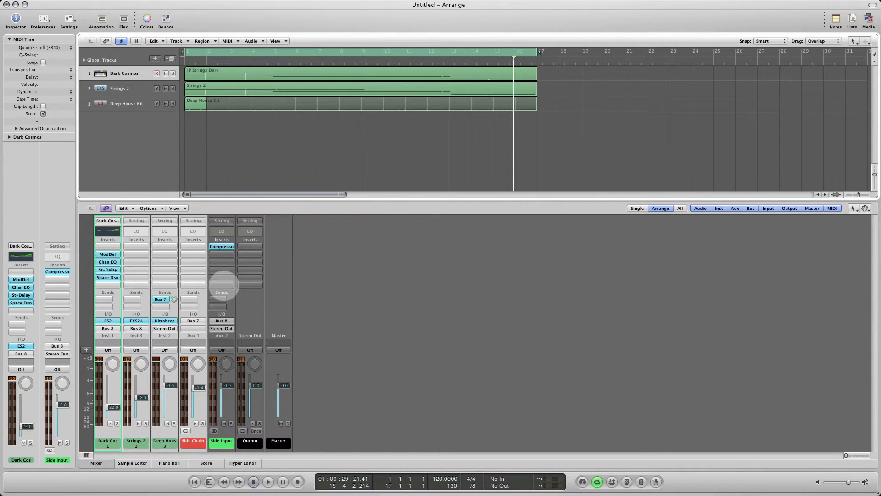
During playback, lower the grouped faders together, bringing Deep House Kit to about -4.5 dB and Side Chain to about -5.9 dB, then ungroup the selection
key(space)
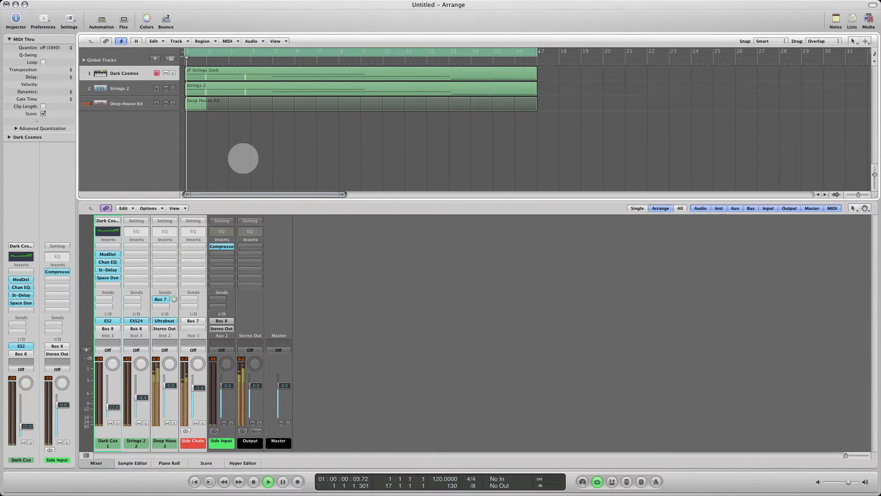
drag(171, 386, 170, 412)
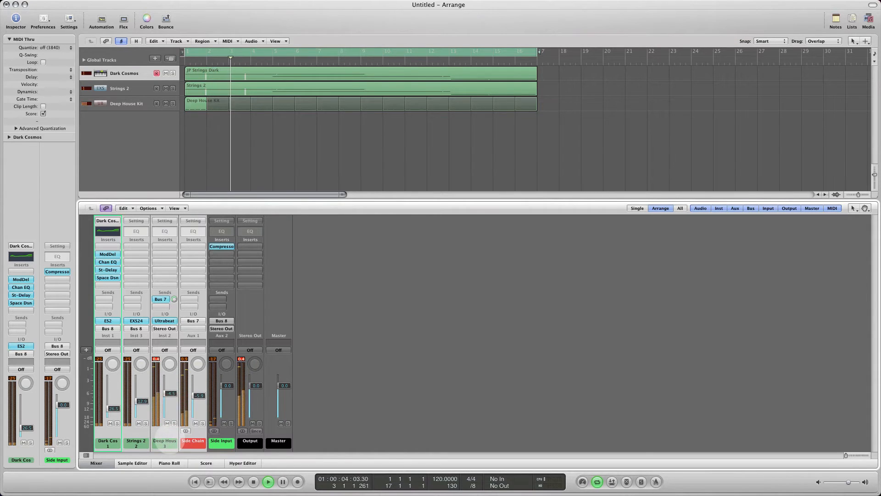
click(167, 388)
click(216, 439)
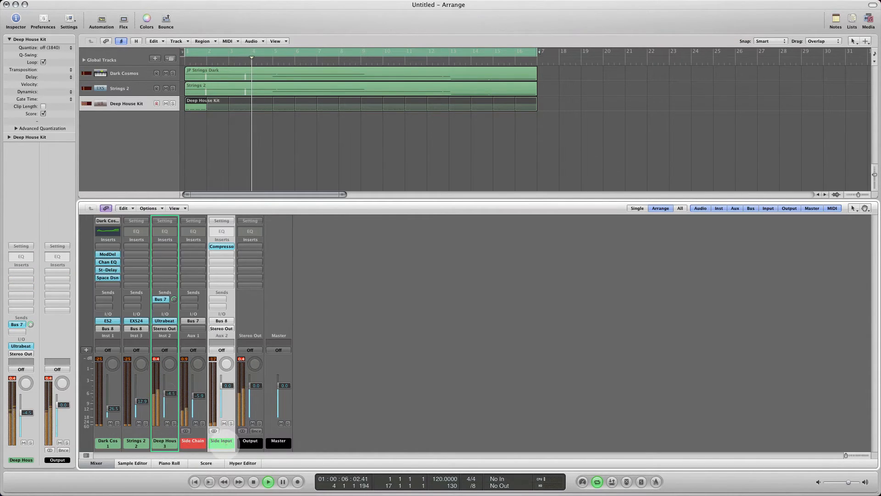
Reset the peak level display and raise the Deep House Kit, Dark Cosmos and Strings 2 faders, with Dark Cosmos at about -15.4 dB
click(156, 359)
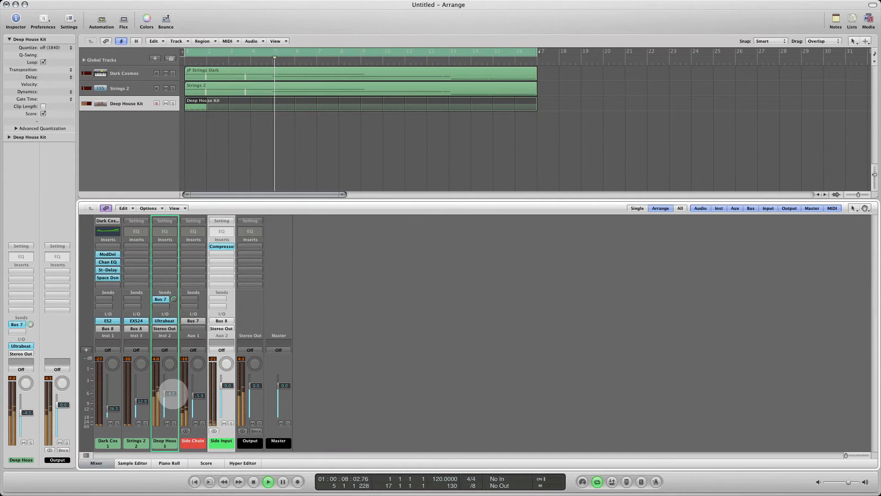
drag(173, 394, 172, 387)
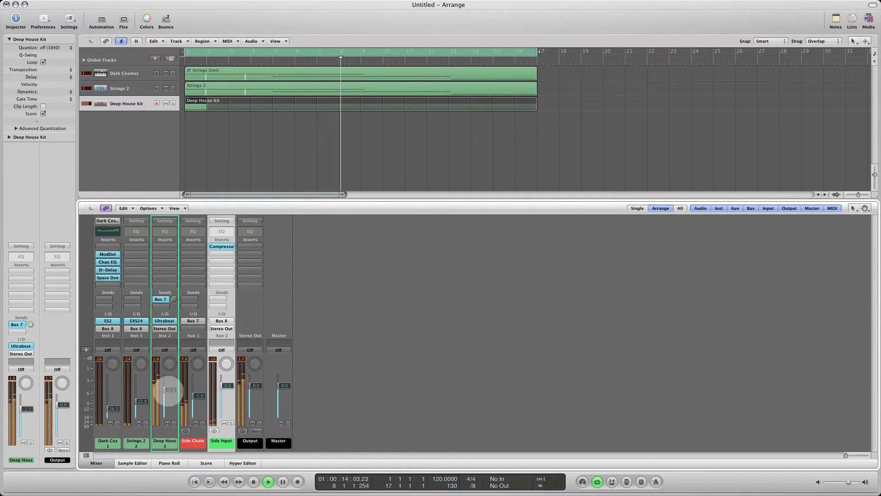
drag(109, 407, 142, 388)
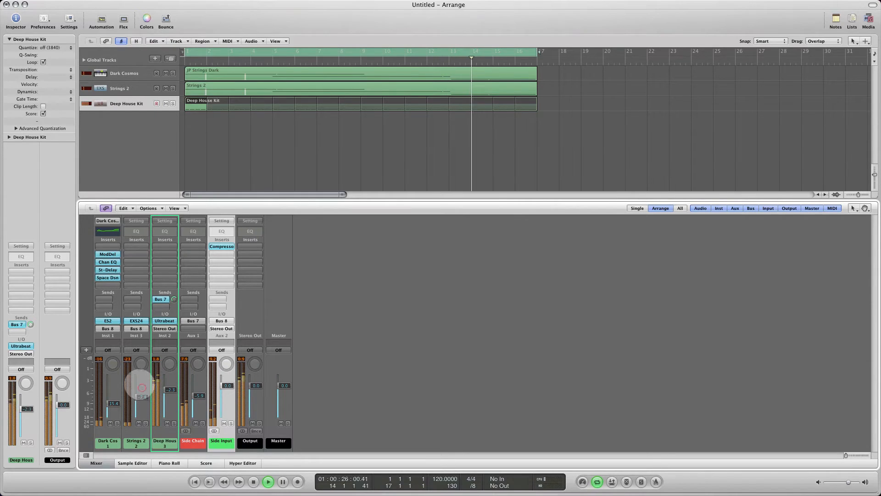
Pan Dark Cosmos to -21 and Strings 2 to +19, trim the Deep House Kit fader to about -2.6 dB, and stop playback
drag(112, 363, 134, 348)
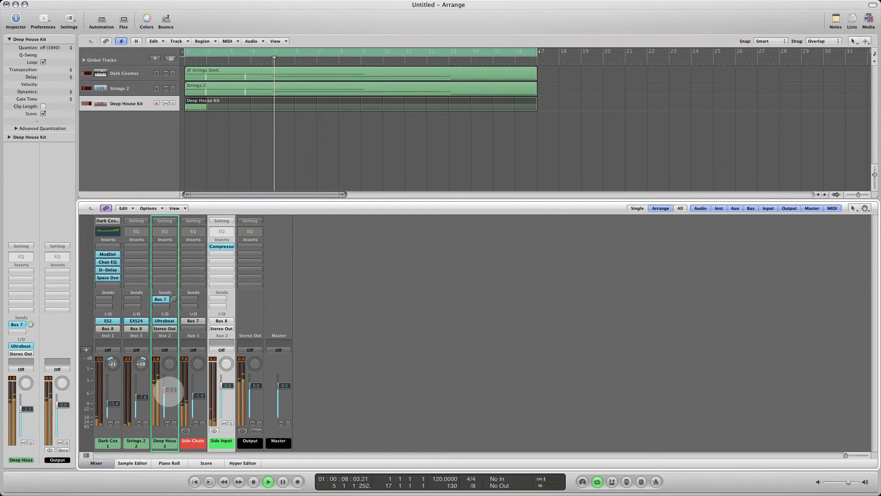
drag(169, 391, 170, 393)
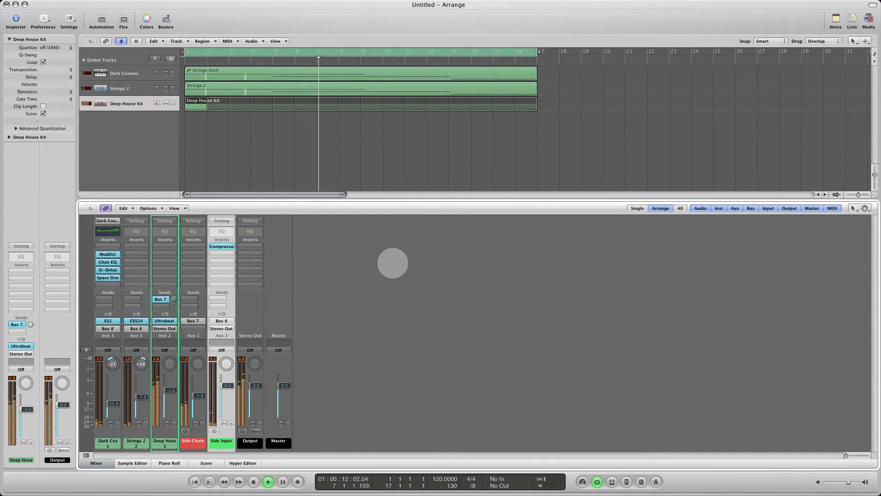
key(space)
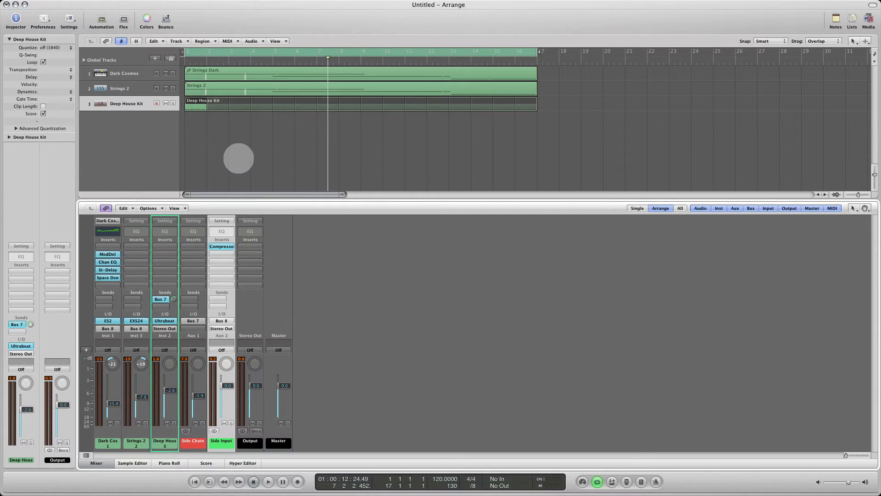
Create one software instrument track with Output 1-2 below the Deep House Kit track
click(238, 158)
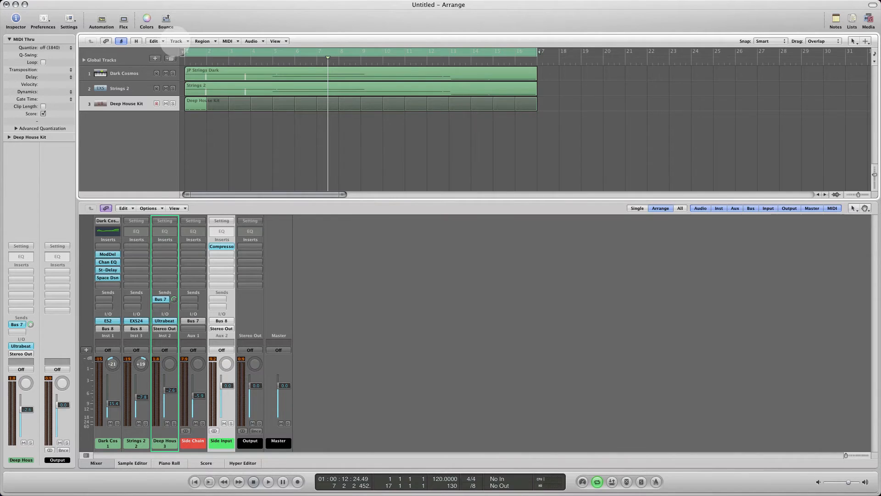
click(176, 41)
click(176, 41)
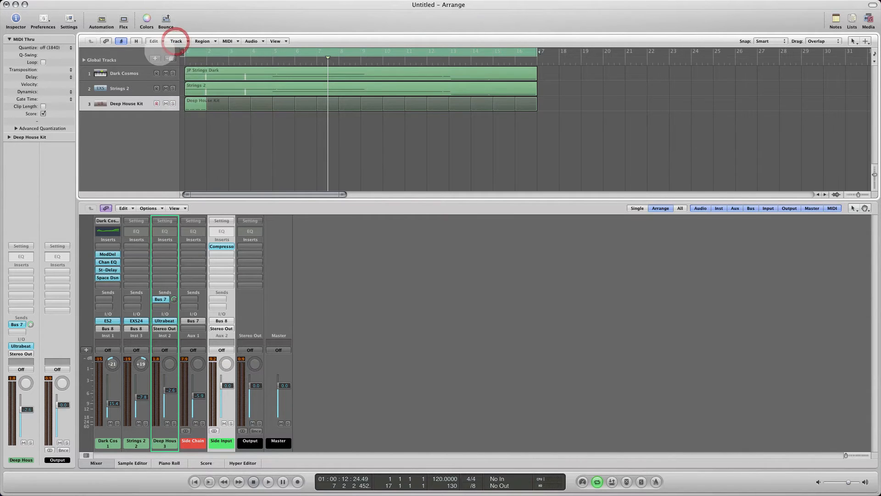
click(156, 59)
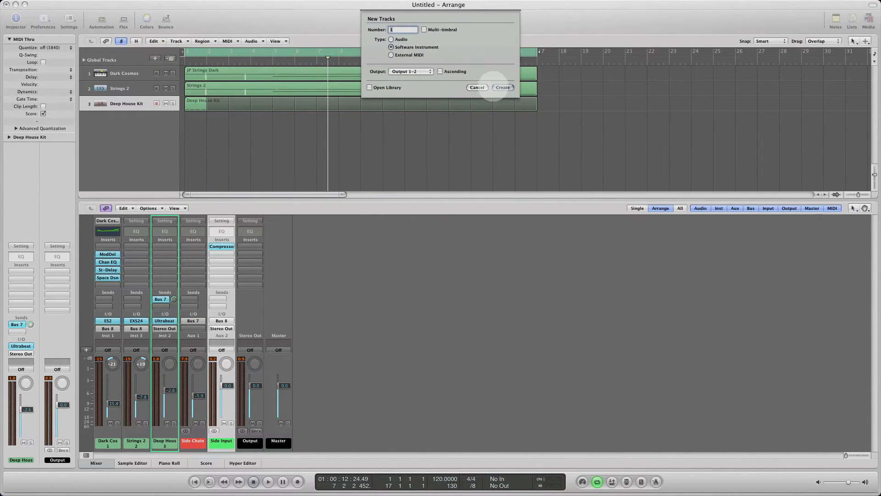
click(503, 87)
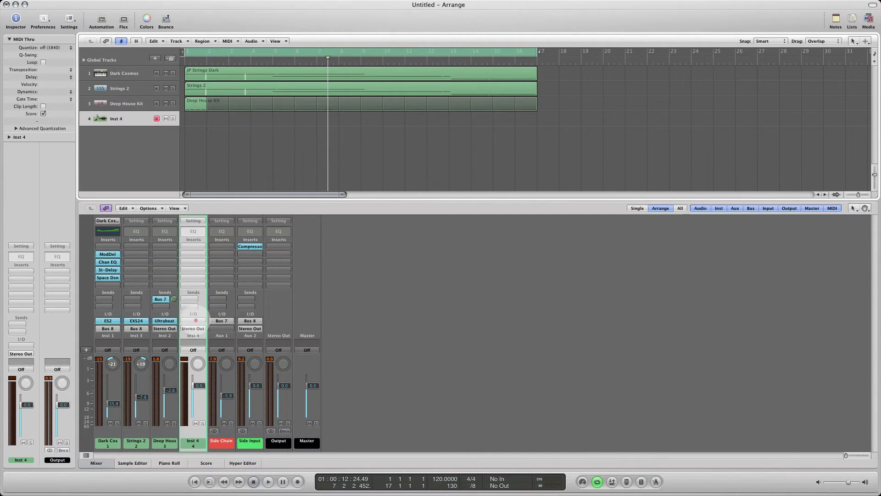
Assign the mono Klopfgeist instrument to Inst 4, move its window clear of the mixer, and solo the channel
click(196, 320)
mouse_move(239, 405)
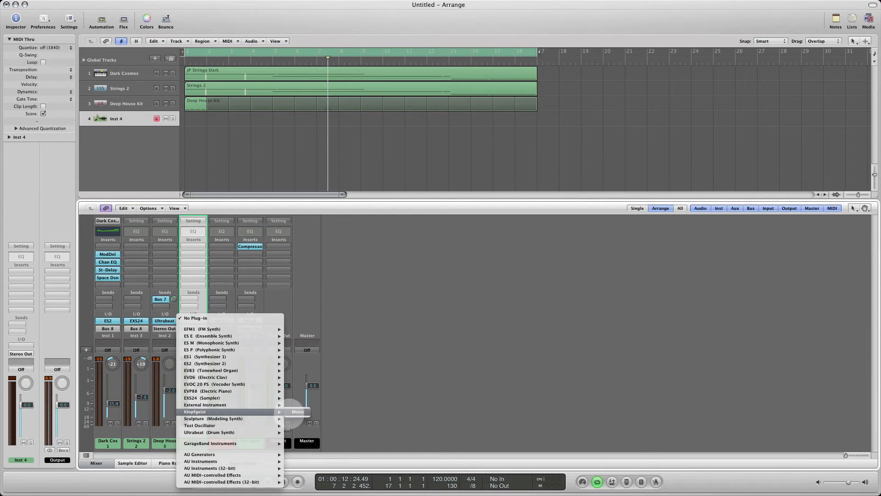
click(294, 412)
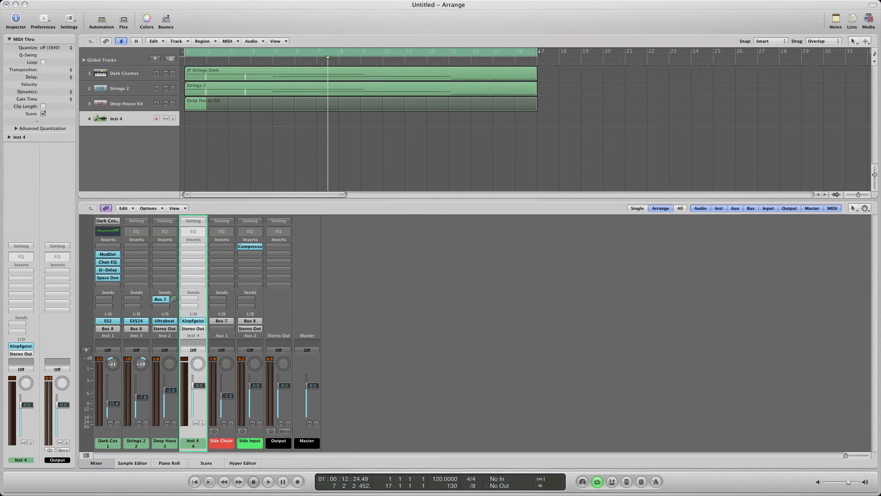
drag(320, 153, 486, 157)
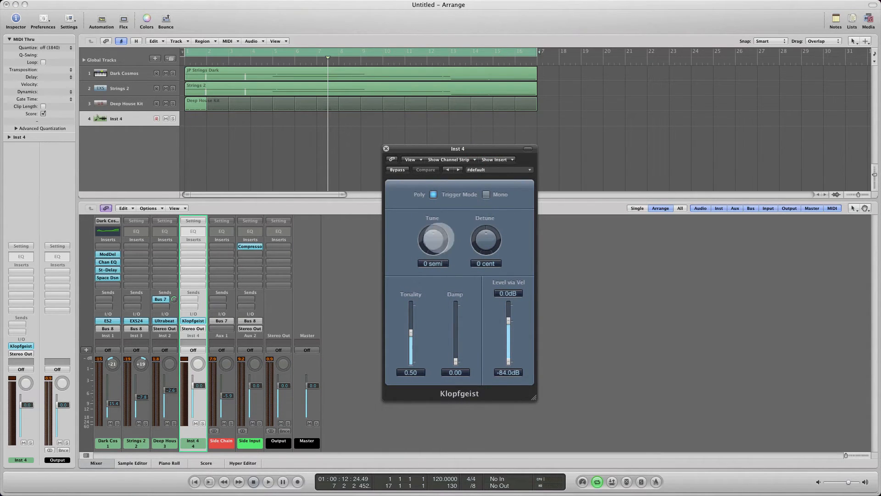
click(202, 423)
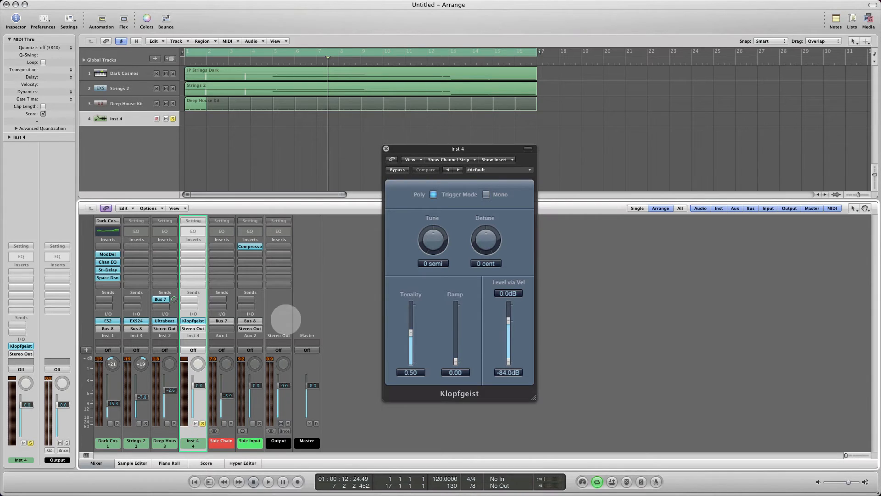
Copy the looped Deep House Kit region onto the Inst 4 track at bar 1 and name the copy after its track
click(271, 105)
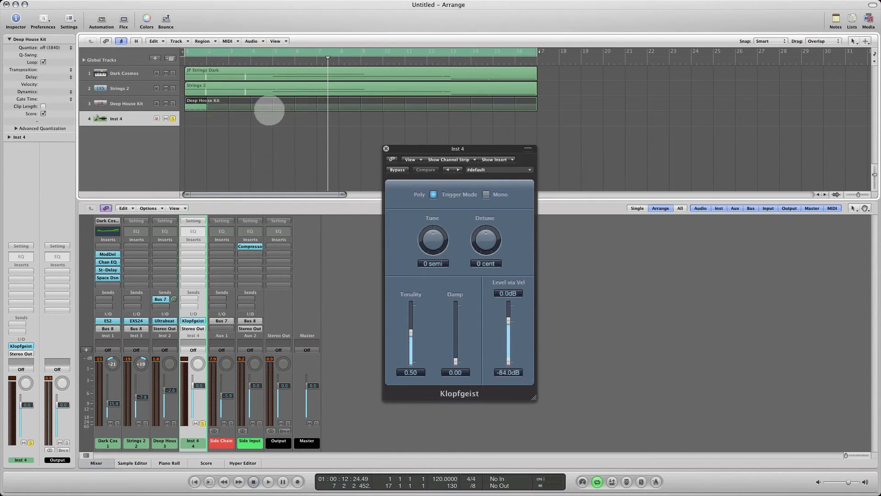
key(alt)
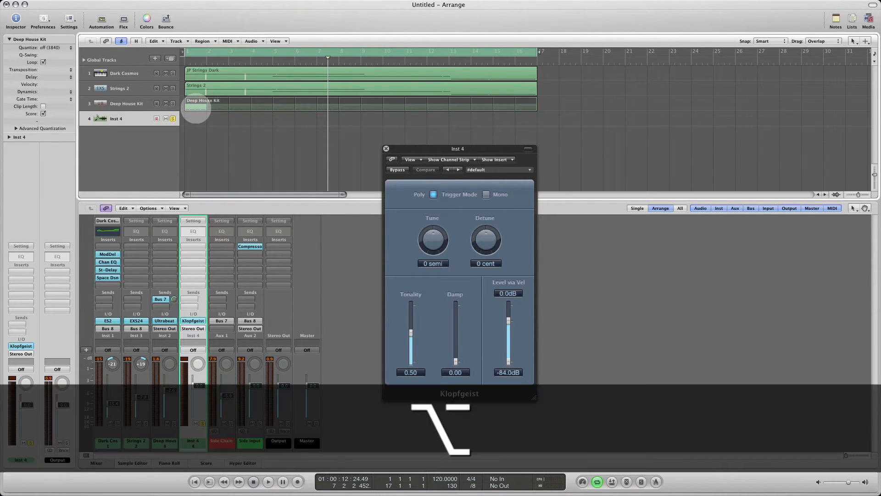
drag(197, 109, 213, 126)
click(198, 143)
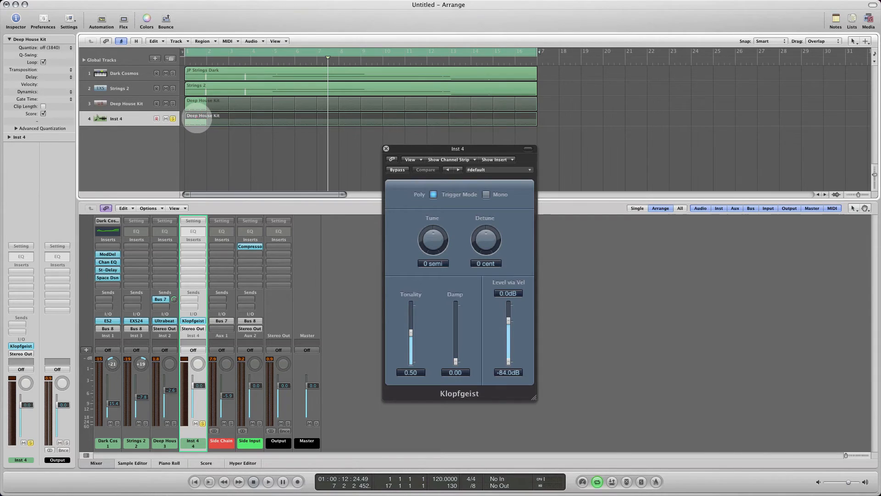
right_click(197, 118)
click(212, 121)
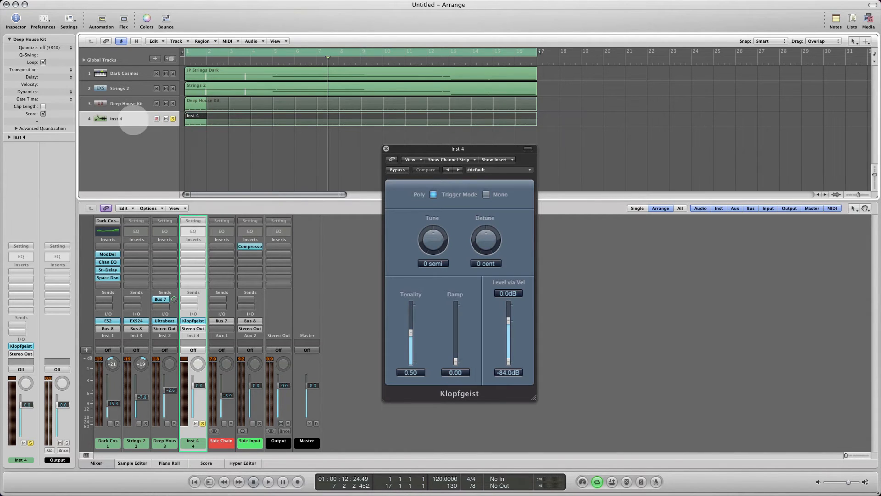
Rename the Inst 4 track as Klopfgeist and name its region after the track
double_click(122, 118)
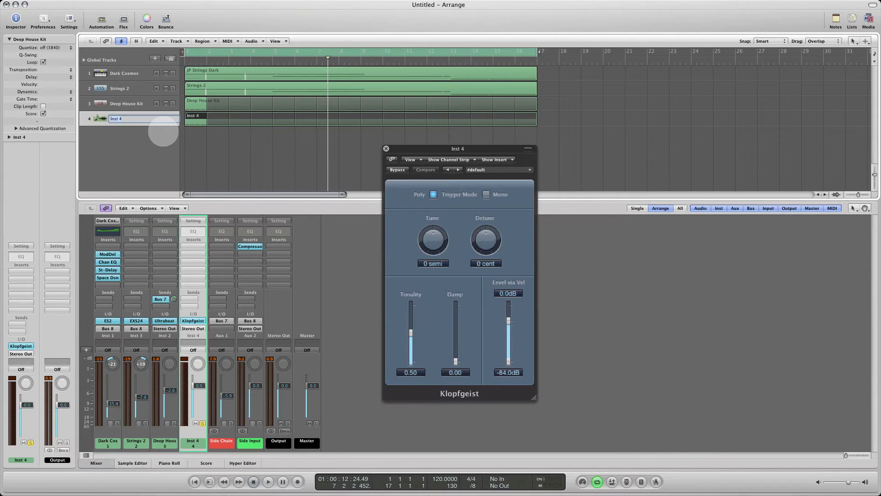
text(Kl)
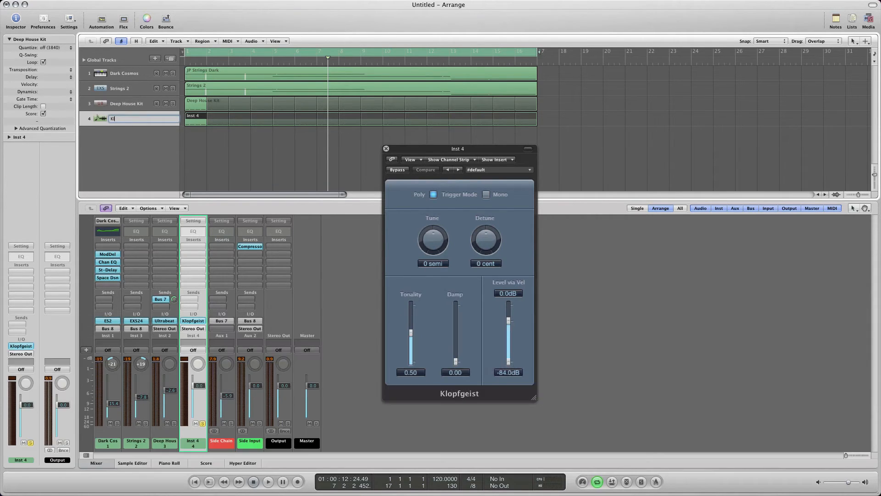
text(o)
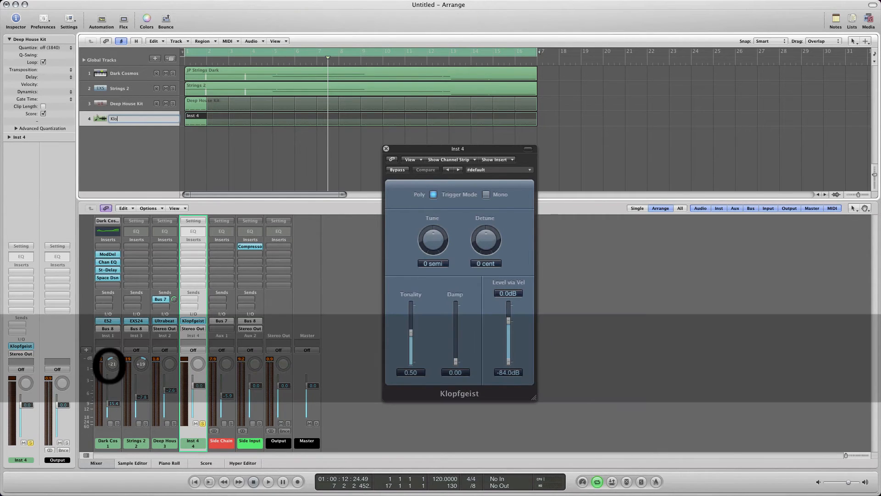
text(pfgeist)
key(Return)
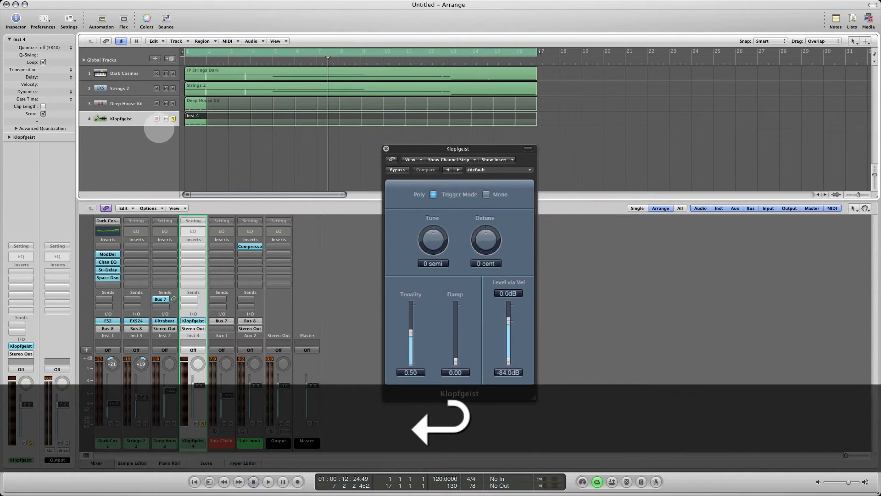
right_click(195, 116)
click(197, 123)
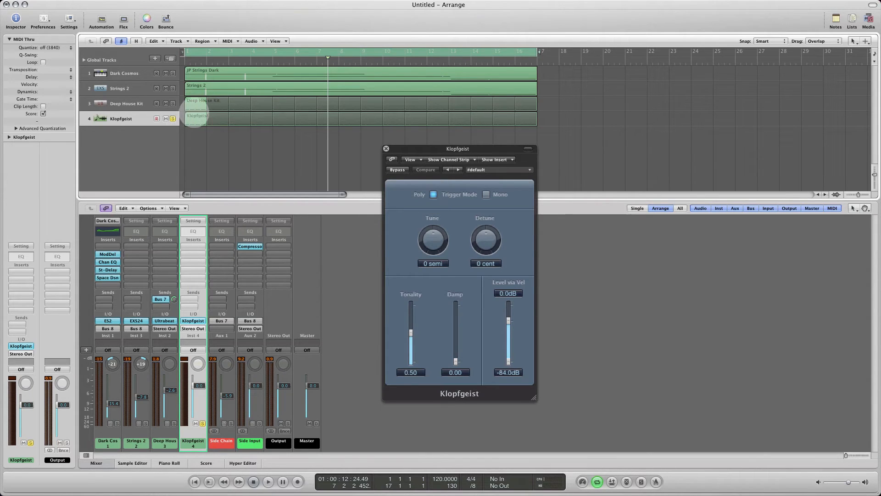
Start playback, load the Kick Drum preset in Klopfgeist, and set the channel's fader to about -3.8 dB
drag(192, 385, 206, 418)
key(Return)
key(space)
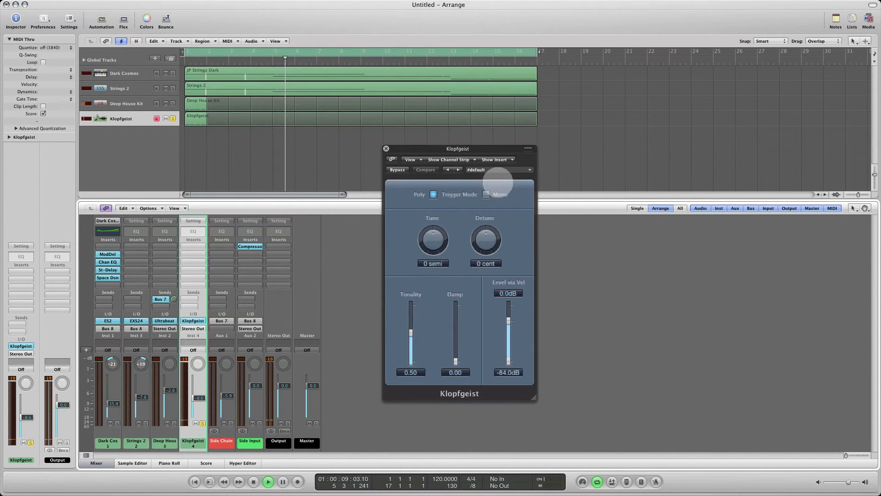
click(493, 170)
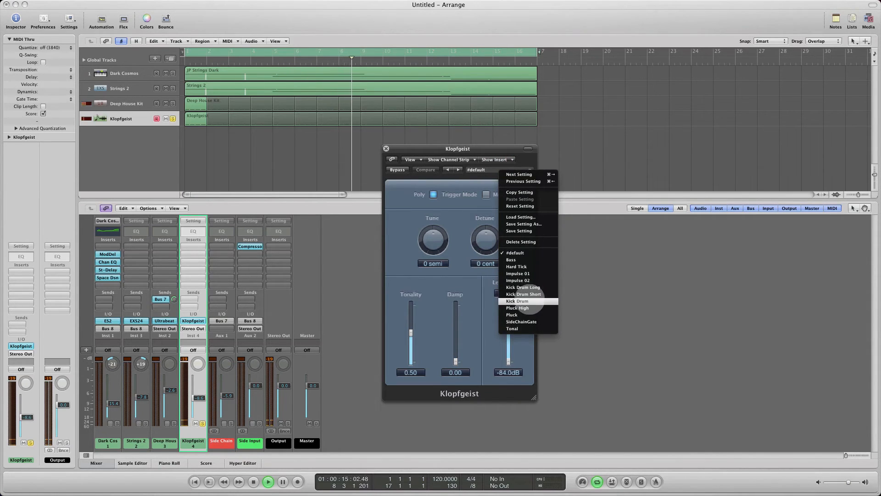
click(527, 301)
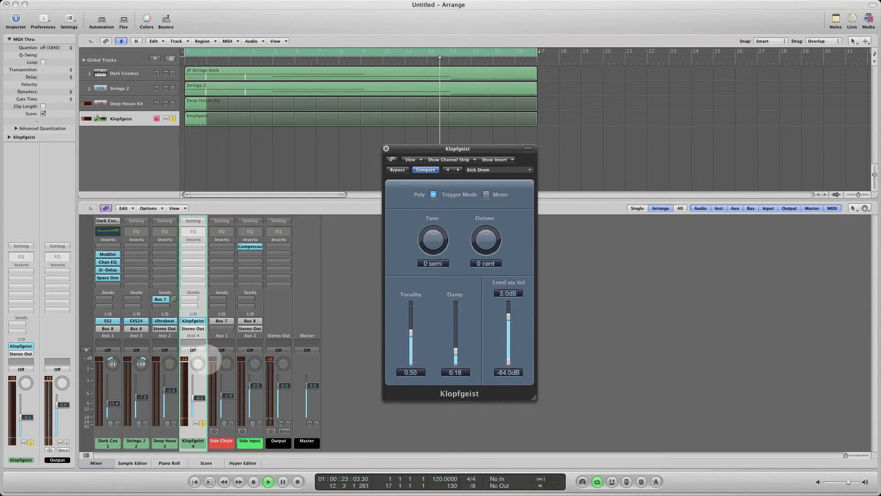
drag(195, 394, 197, 376)
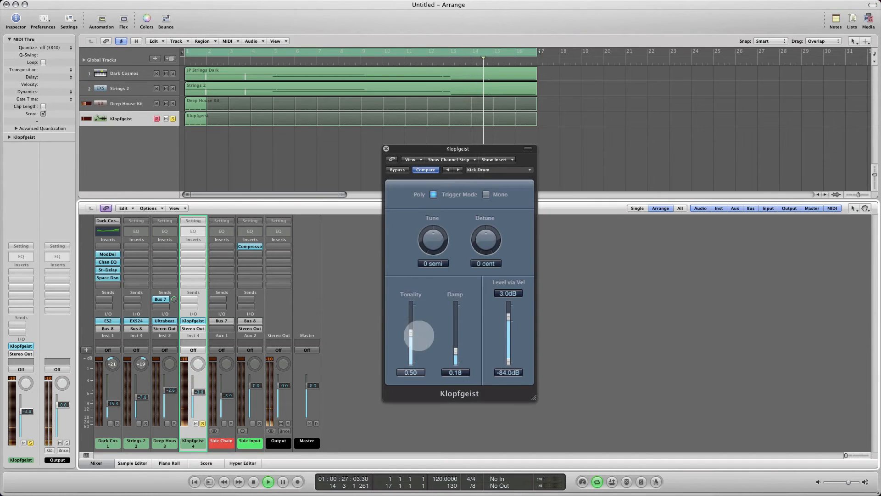
Set Klopfgeist's Tonality to 0.74, Damp to 0.21, and upper Level via Vel to 7.5 dB
drag(411, 331, 411, 319)
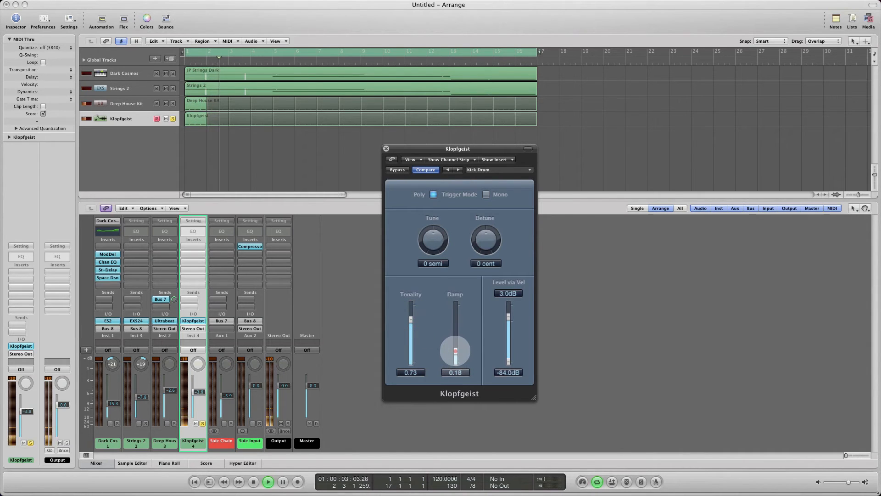
mouse_move(456, 351)
mouse_down()
mouse_move(456, 322)
mouse_move(457, 360)
mouse_move(456, 350)
mouse_up()
mouse_move(510, 293)
mouse_down()
mouse_move(509, 325)
mouse_move(508, 311)
mouse_up()
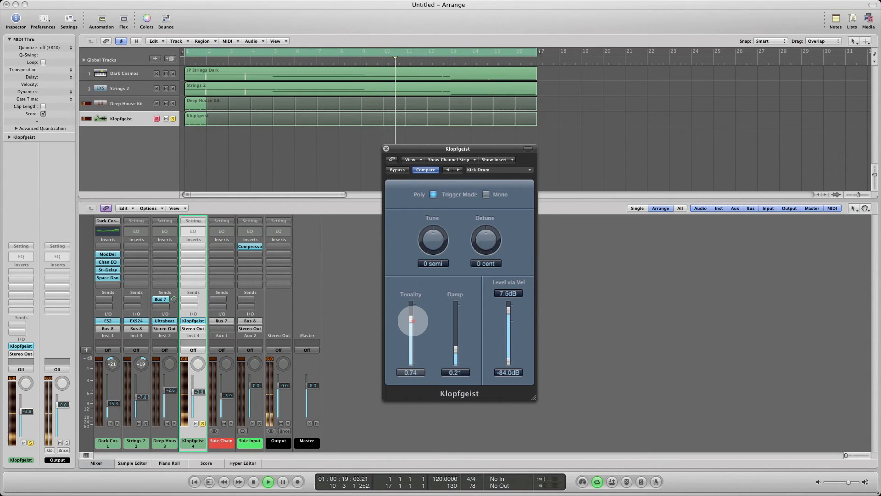
click(413, 321)
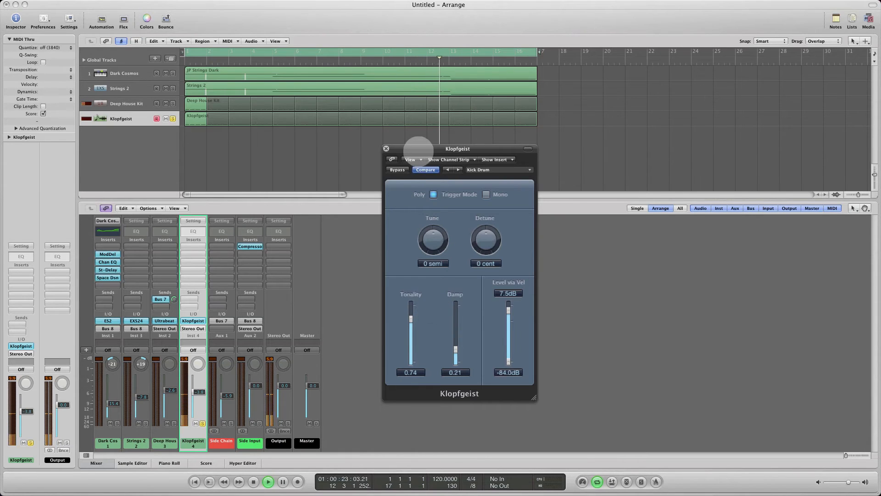
Try Klopfgeist's Tune at -8 semitones and return it to 0
mouse_move(434, 149)
mouse_down()
mouse_move(389, 144)
mouse_move(450, 143)
mouse_up()
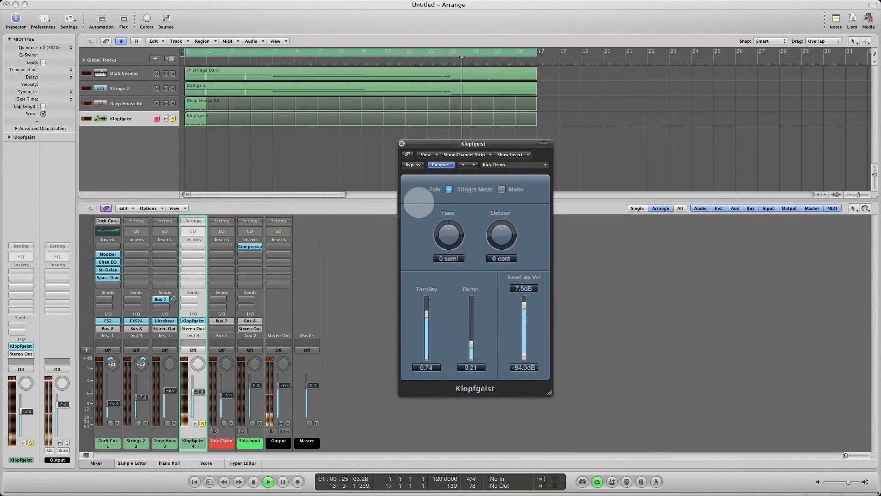
click(449, 234)
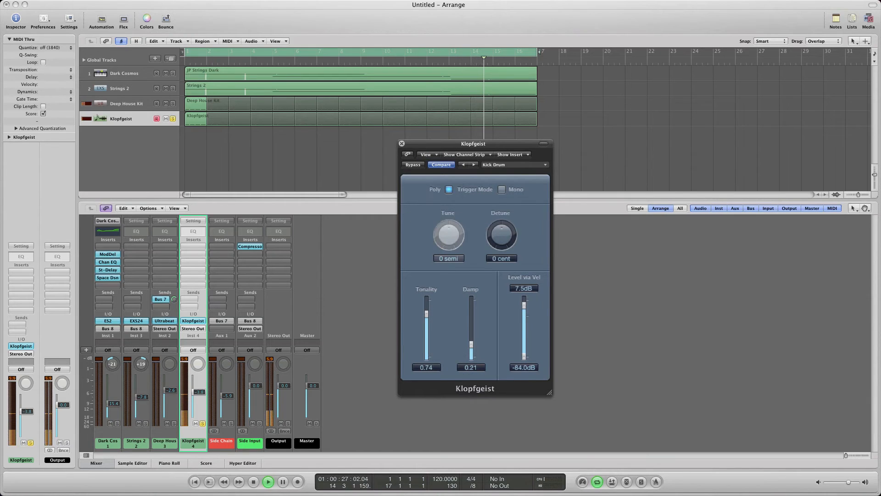
mouse_move(449, 235)
mouse_down()
mouse_move(452, 223)
mouse_move(454, 241)
mouse_up()
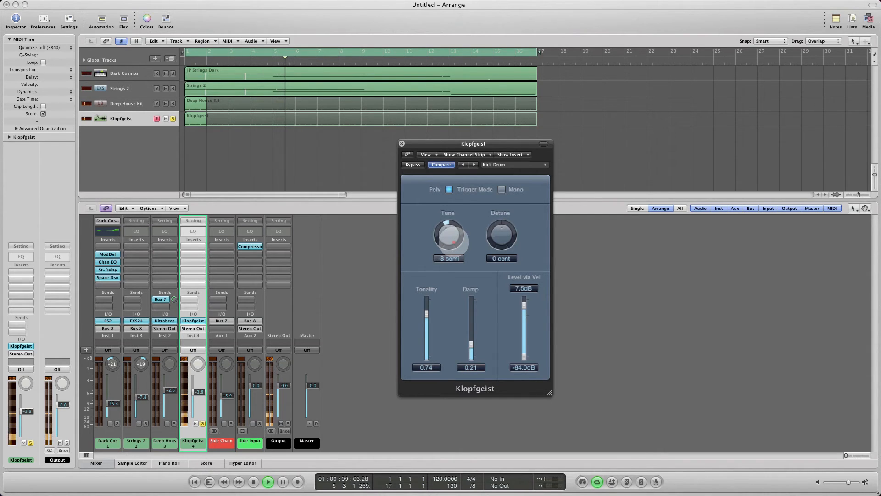
drag(453, 241, 455, 235)
Stop playback, close the Klopfgeist plug-in window, and set the Klopfgeist channel's output to No Output
key(space)
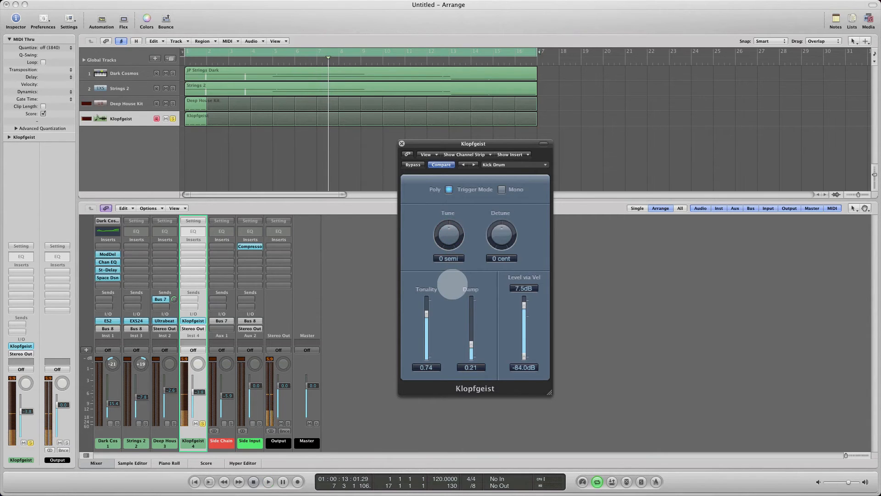
drag(431, 143, 397, 140)
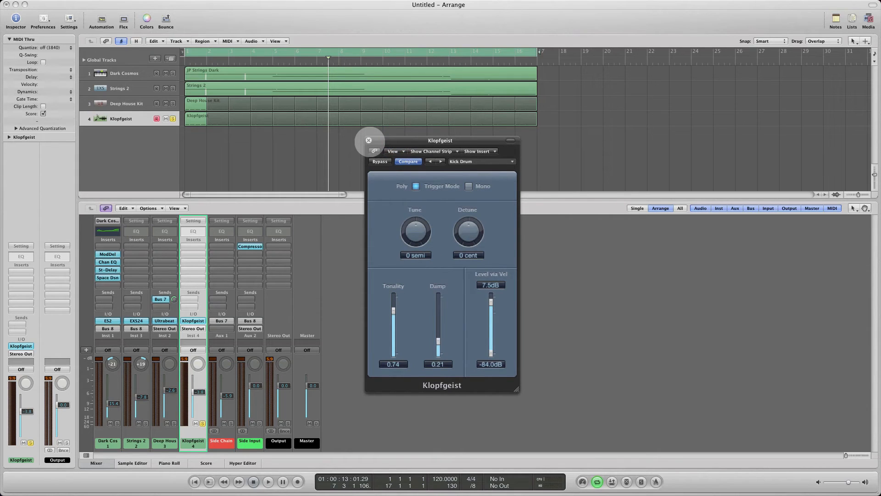
click(369, 140)
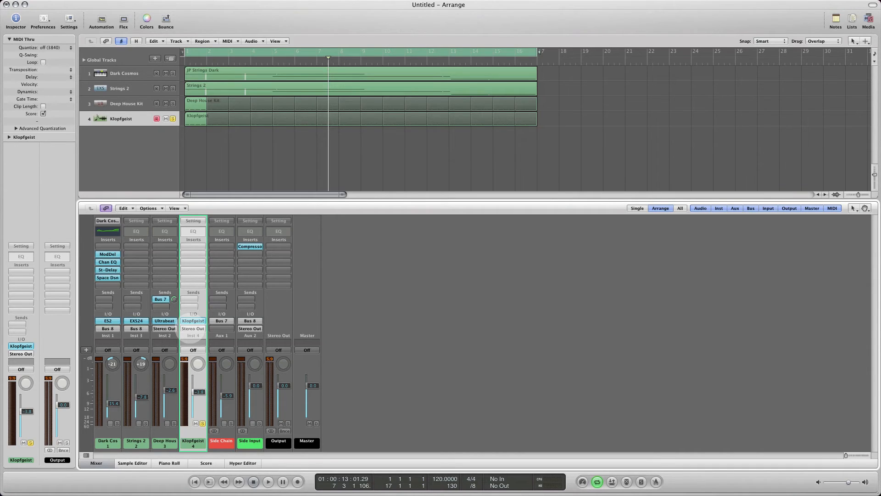
click(191, 328)
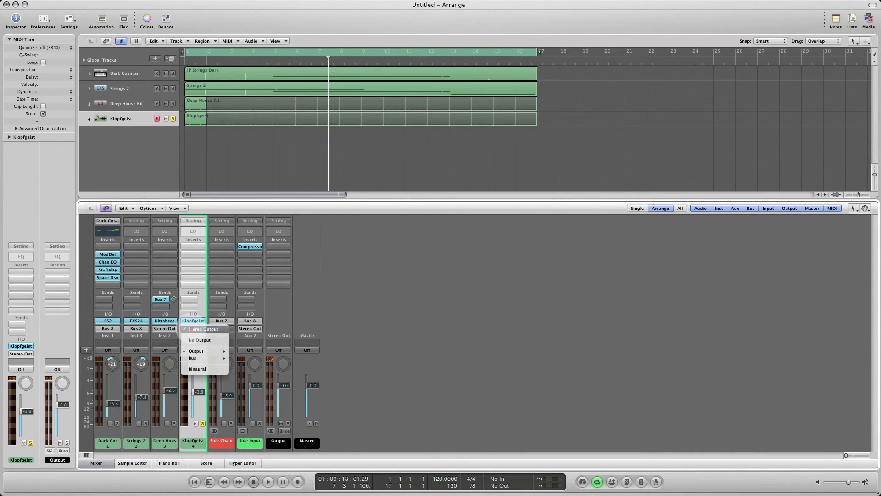
click(199, 340)
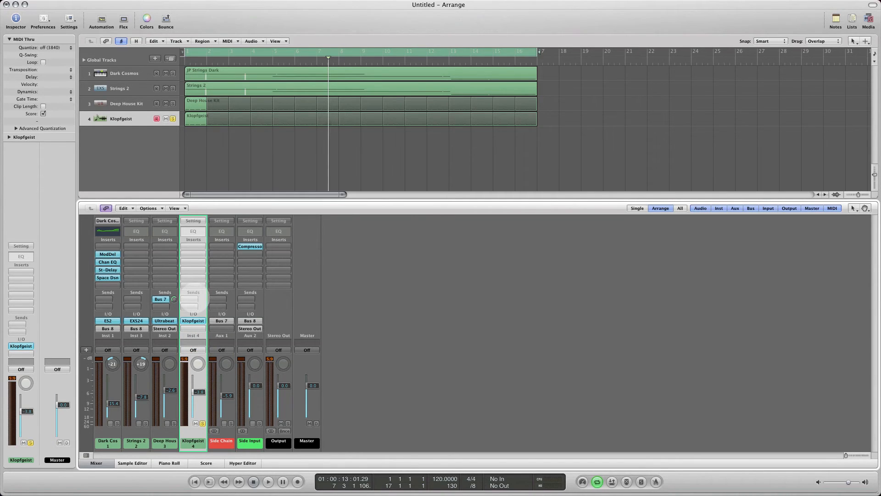
Send the Klopfgeist channel to Bus 7 (Side Chain) at 0 dB and remove the Bus 7 send from the Deep House Kit channel
click(193, 299)
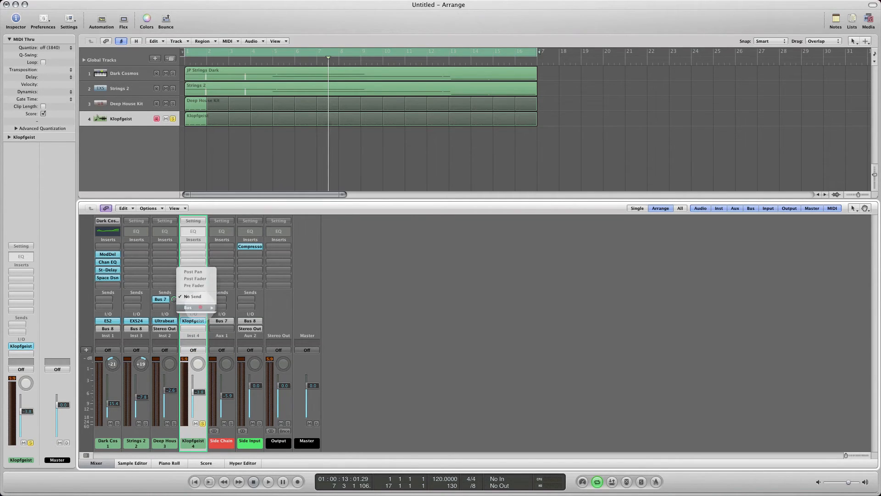
mouse_move(201, 307)
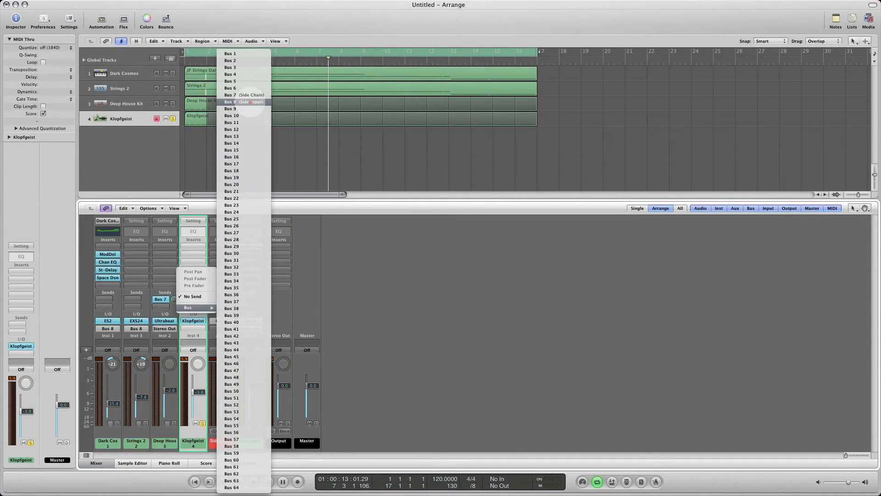
click(251, 95)
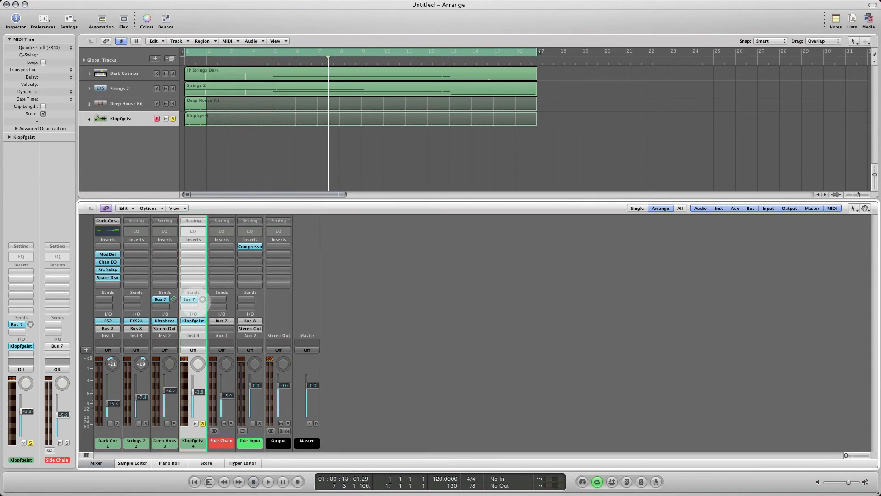
click(203, 298)
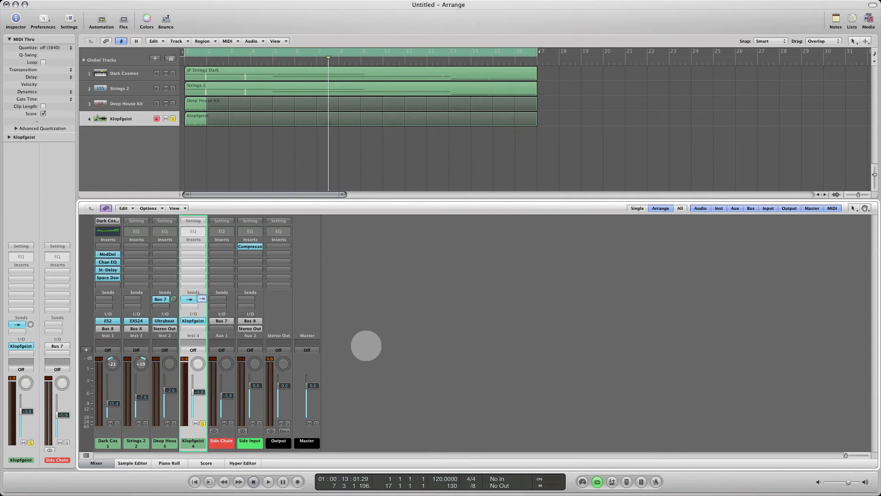
text(0)
key(Return)
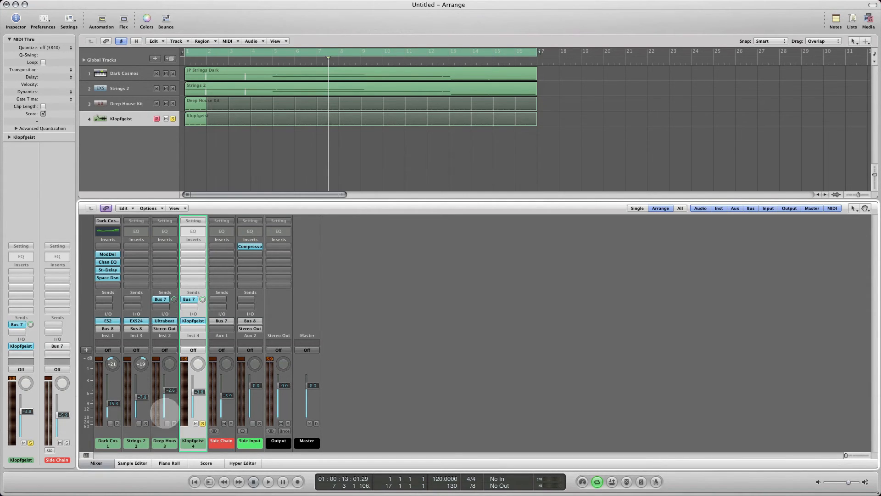
click(161, 299)
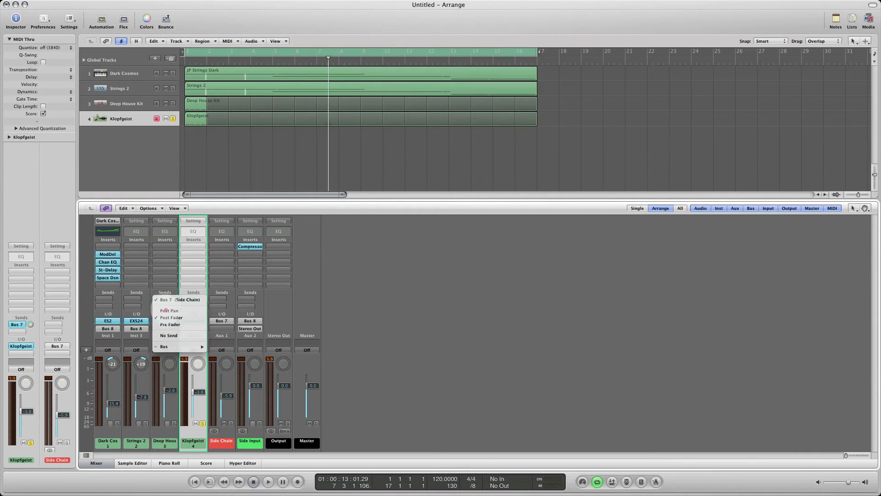
click(168, 335)
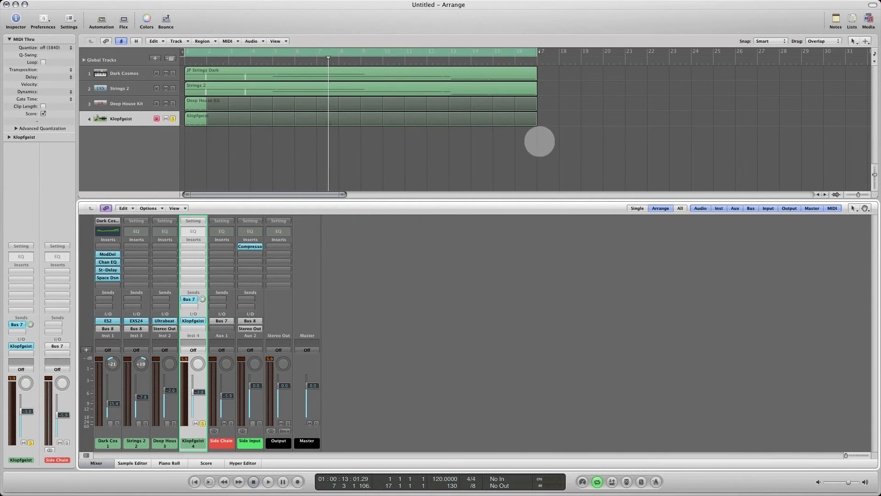
Shorten the looped Deep House Kit region to end at bar 9 and place a copy of it at bar 13
drag(535, 101, 355, 101)
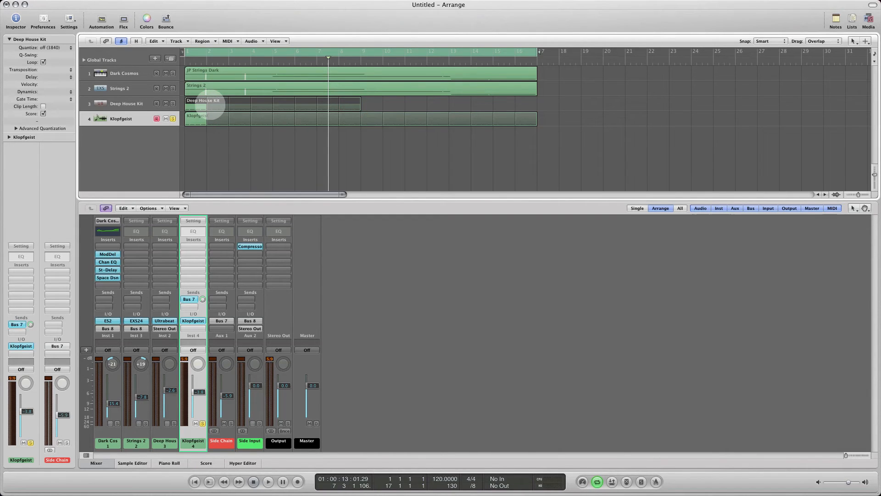
drag(192, 99, 459, 107)
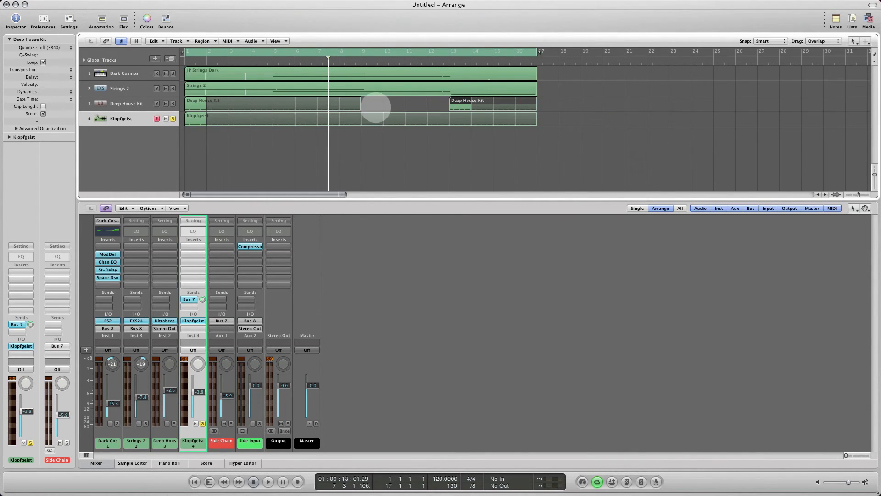
click(375, 105)
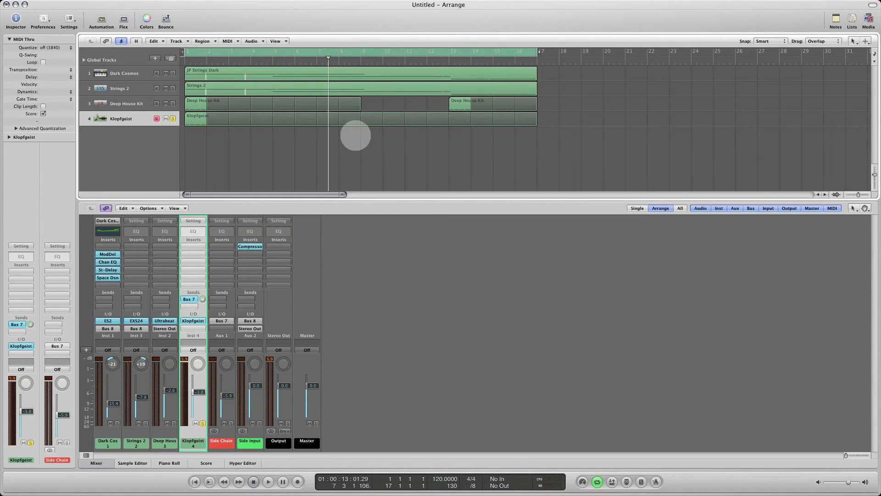
click(355, 136)
drag(241, 136, 390, 138)
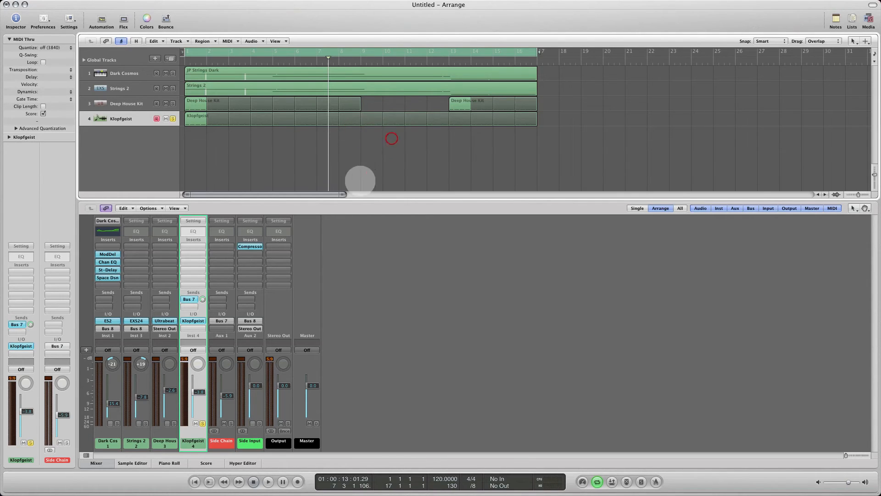
Unsolo Klopfgeist, raise its fader to about -1.4 dB, and play the mix from about bar 4 through the kick gap before stopping
click(417, 157)
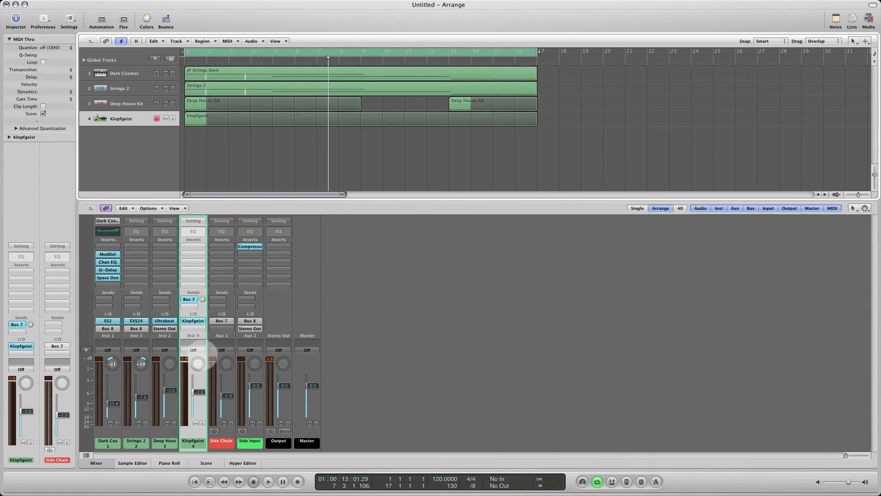
drag(198, 393, 200, 382)
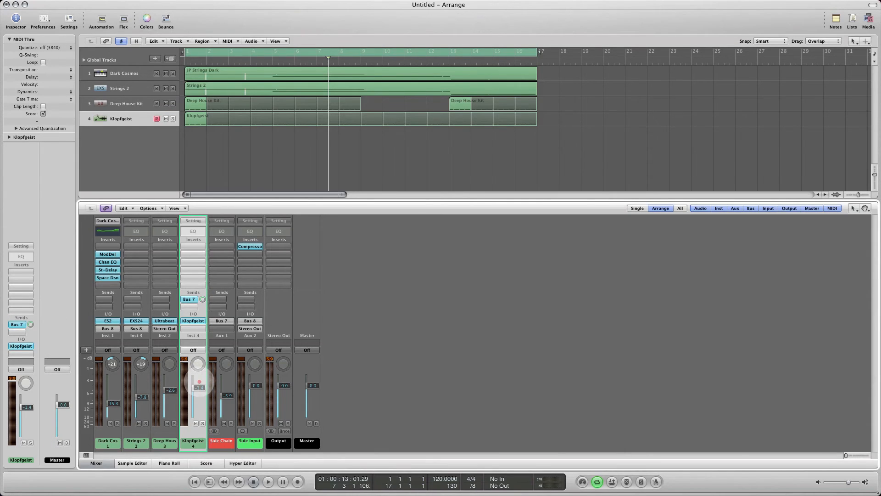
double_click(267, 60)
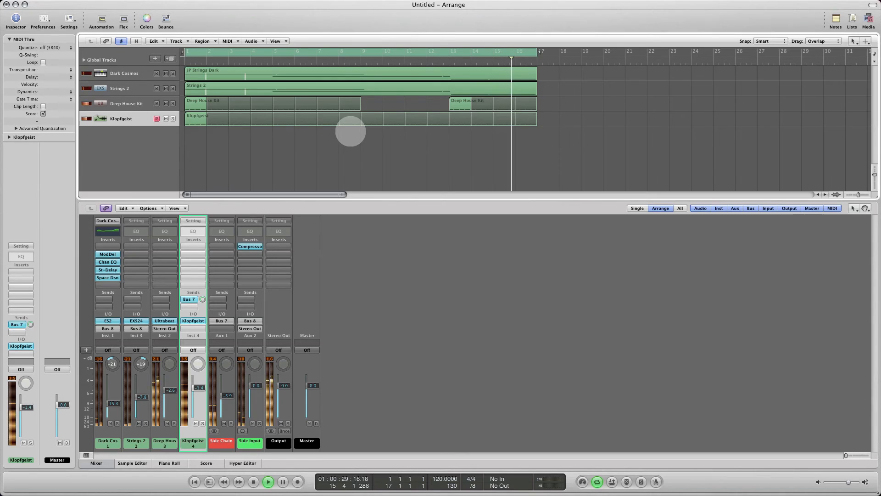
key(space)
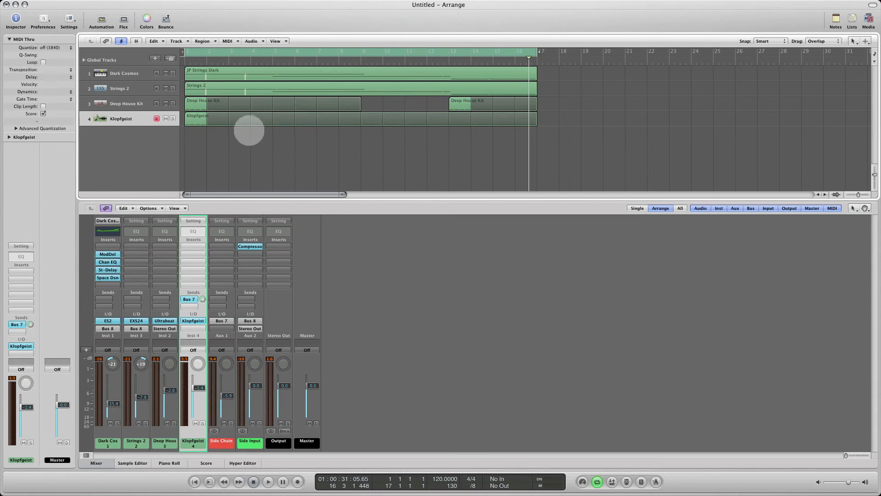
Replace the Klopfgeist instrument on the Klopfgeist channel with a stereo Ultrabeat drum synth
click(131, 120)
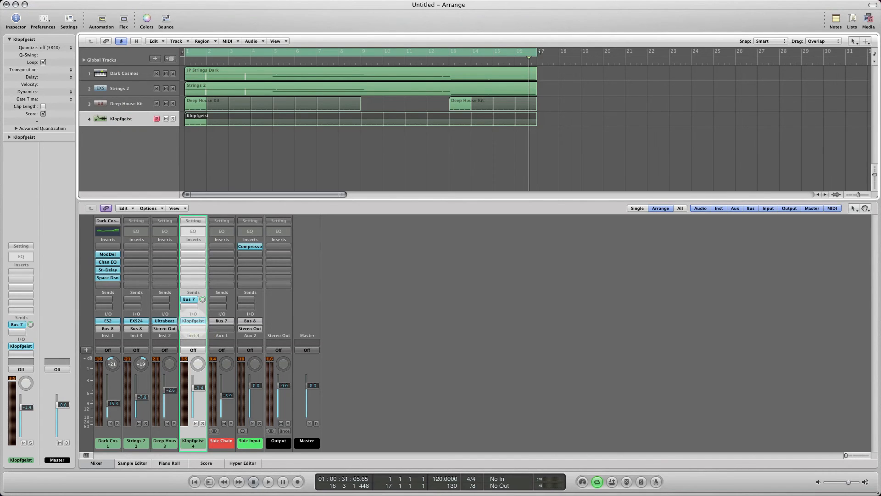
click(193, 321)
mouse_move(202, 438)
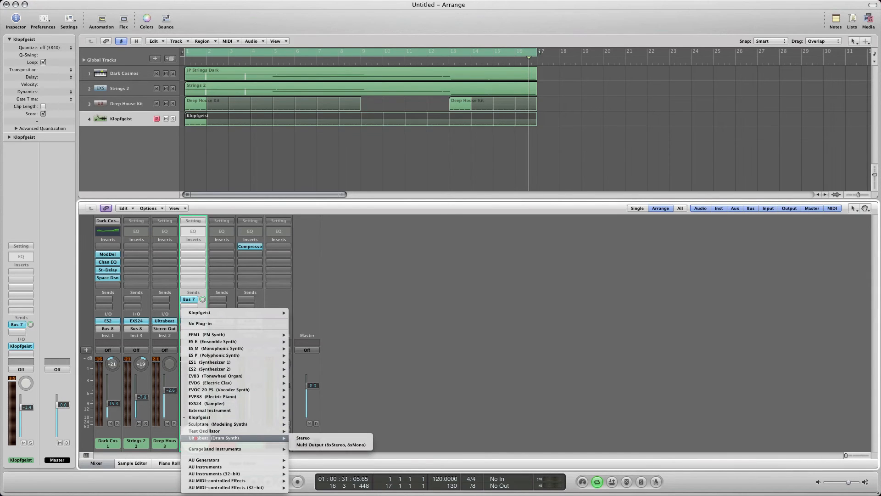
click(340, 437)
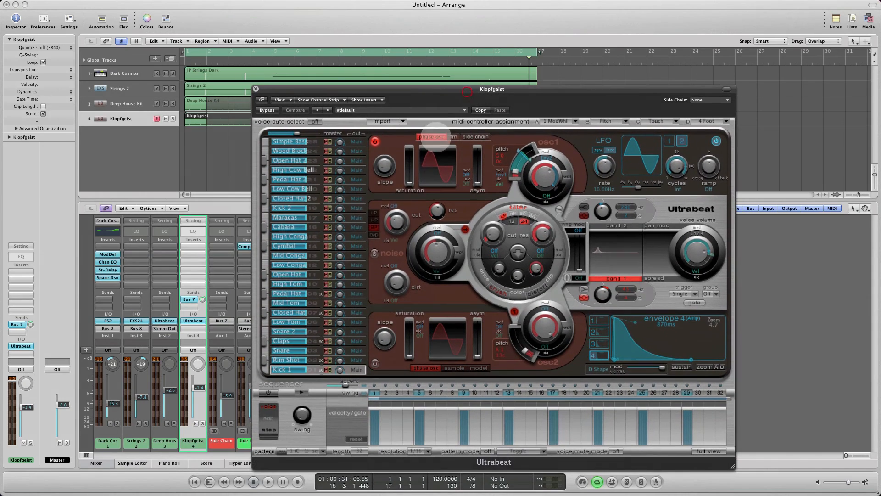
Keep the Klopfgeist channel's output on No Output, then trigger Ultrabeat's Kick 1 and close the plug-in window
click(193, 329)
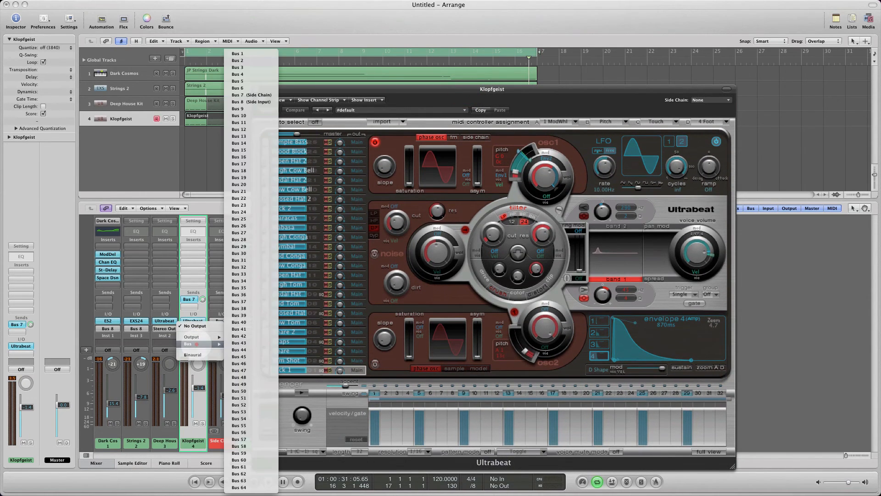
click(194, 326)
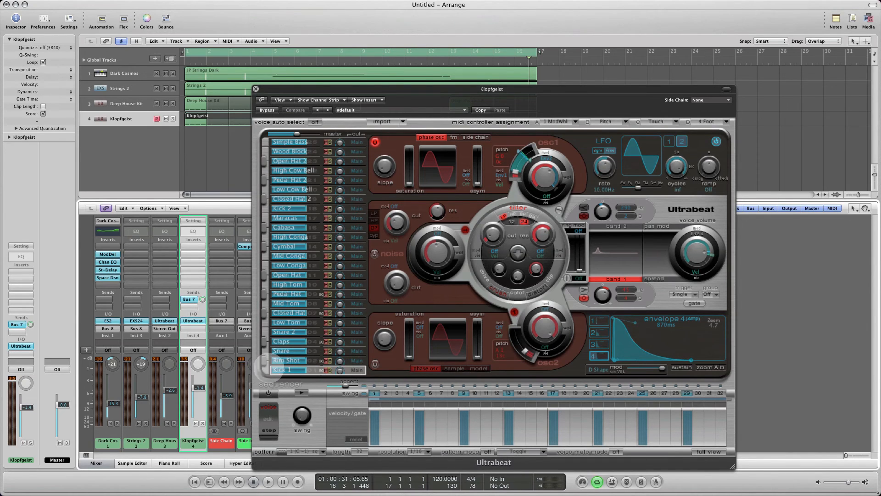
click(266, 369)
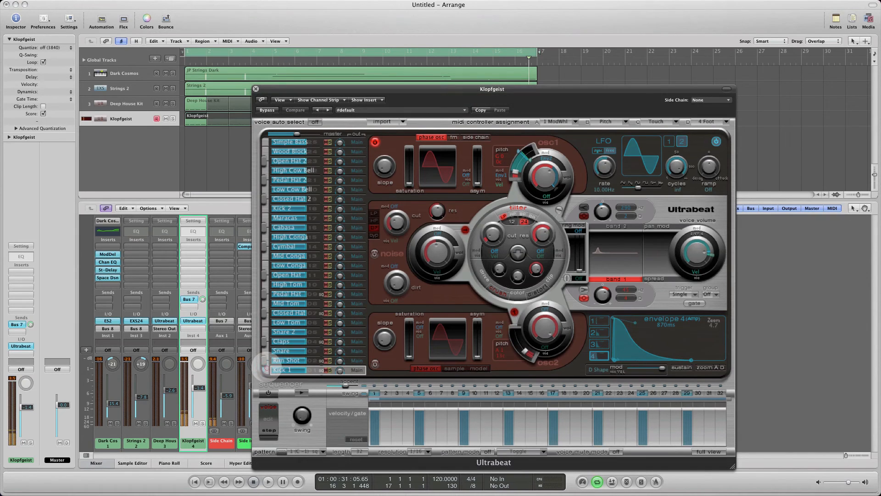
drag(289, 87, 0, 87)
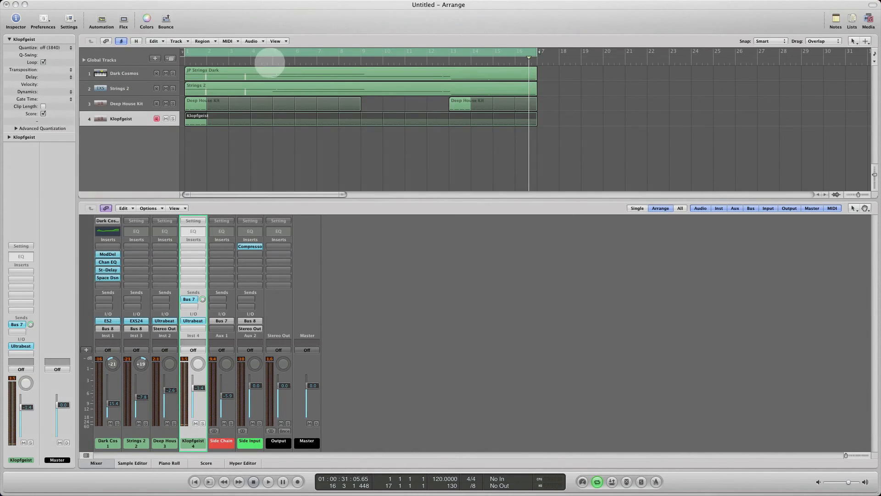
Audition the mix through the kick gap and rebalance the faders to about -15.8 dB for Deep House Kit and +2.5 dB for Klopfgeist
double_click(267, 60)
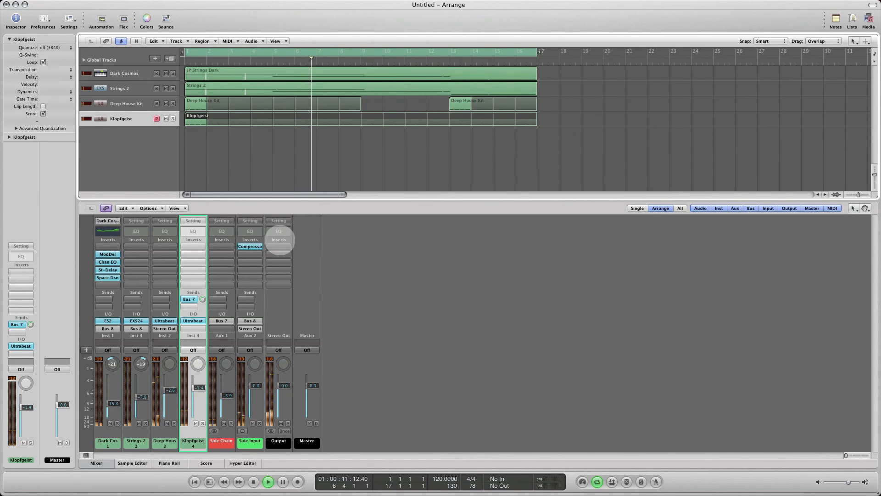
drag(170, 389, 173, 403)
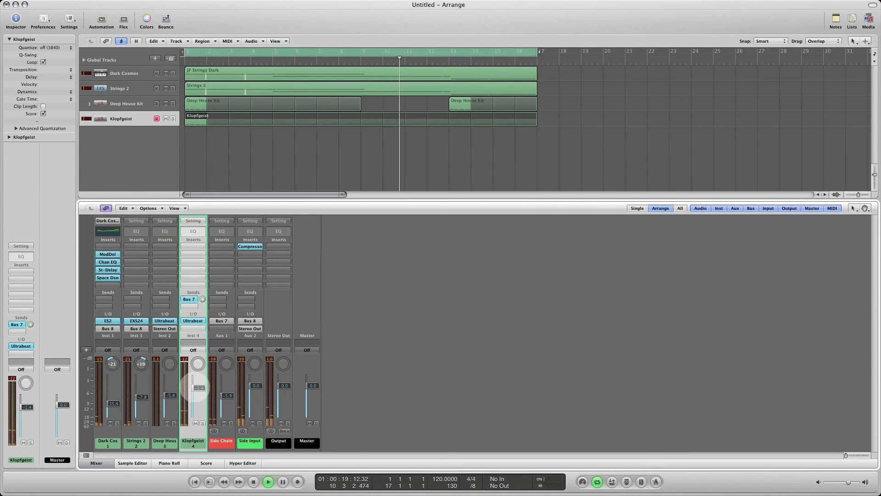
drag(197, 387, 196, 381)
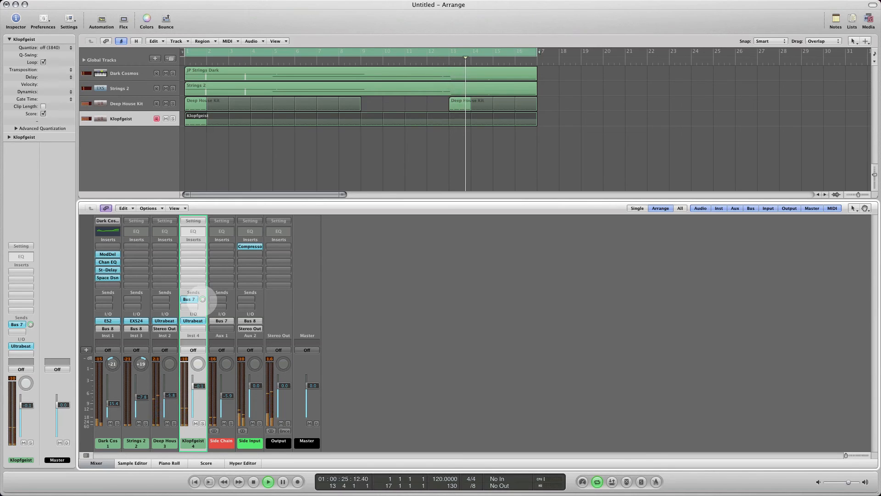
key(space)
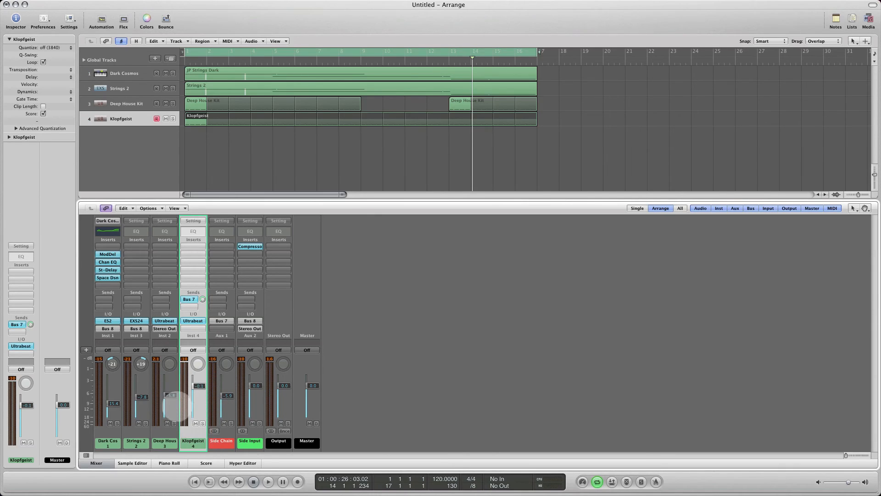
drag(171, 395, 171, 390)
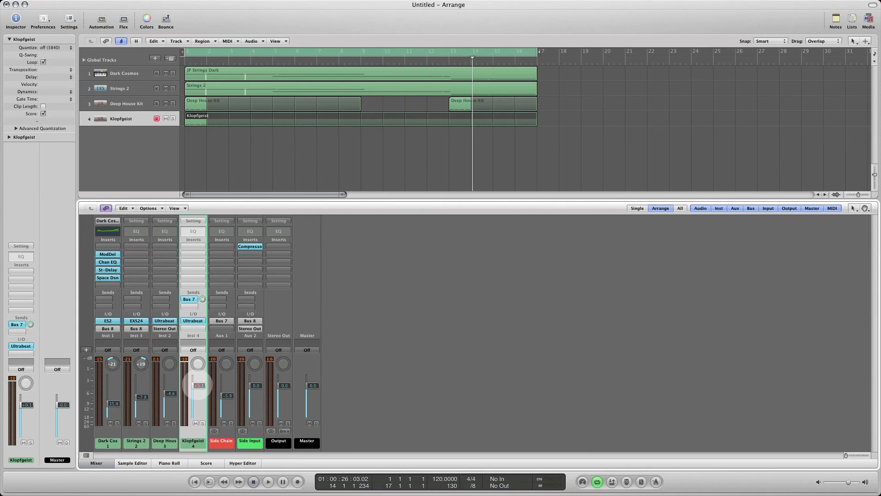
click(198, 387)
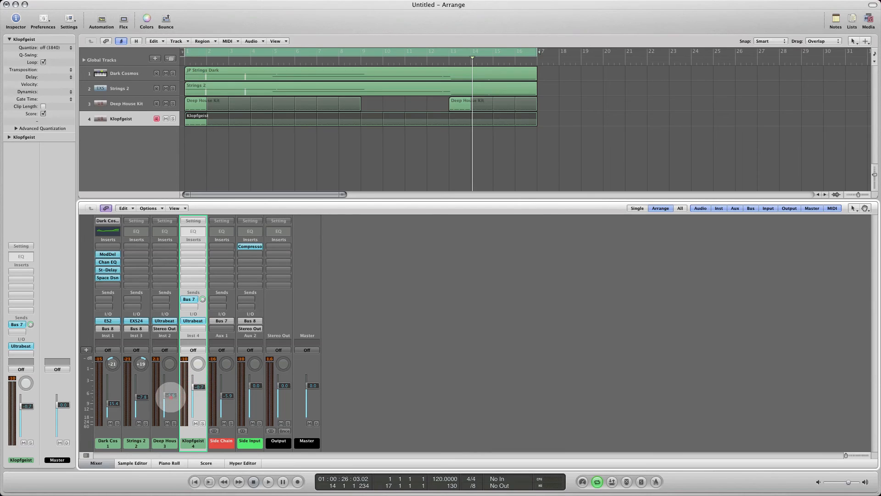
drag(170, 393, 170, 412)
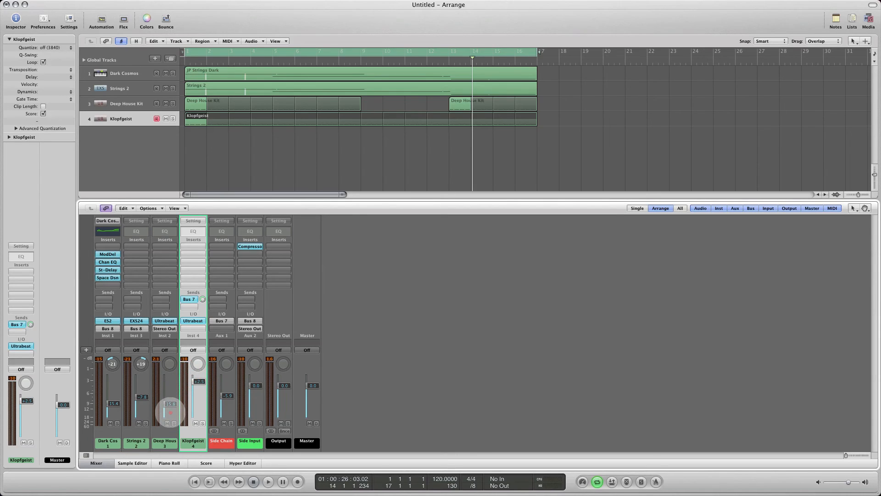
During playback from about bar 4, set the Side Input compressor's threshold to -21 dB, gain to -2.5 dB and ratio to 4.4:1
double_click(265, 61)
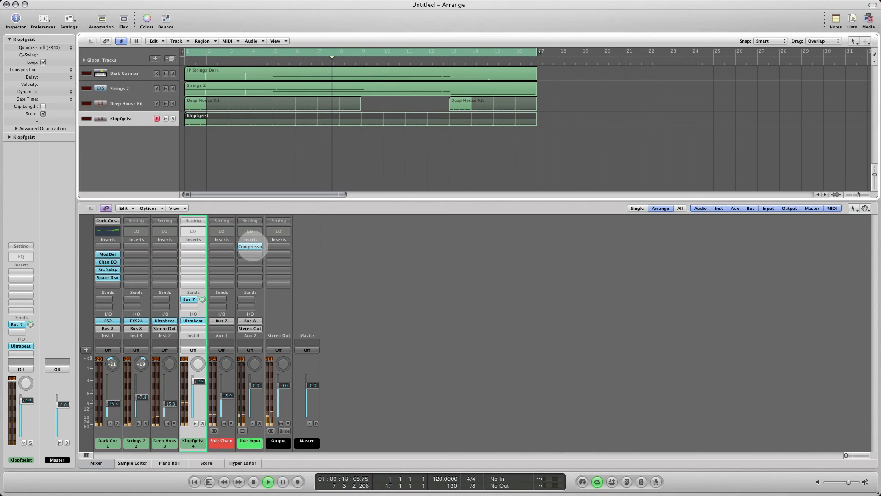
click(250, 246)
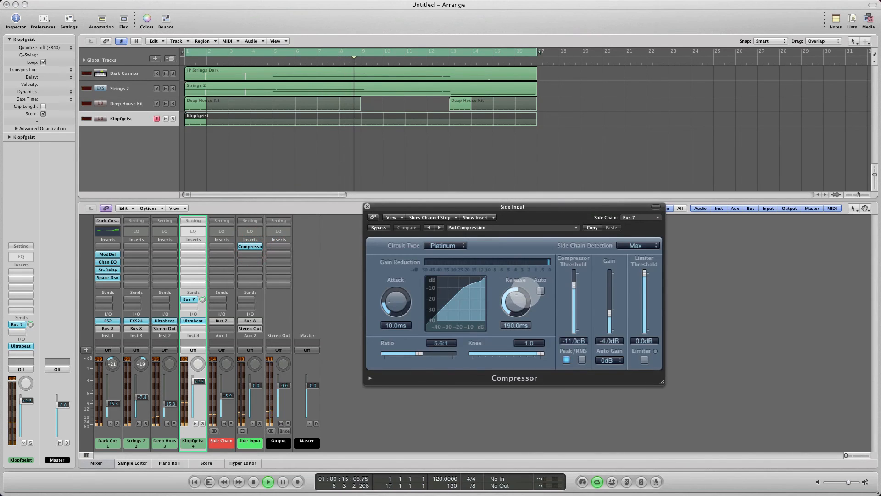
drag(575, 285, 571, 299)
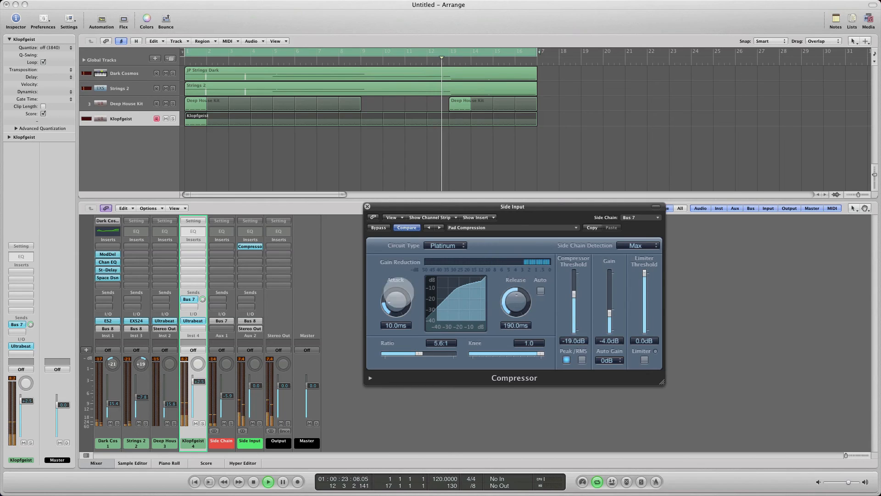
mouse_move(432, 204)
mouse_down()
mouse_move(453, 204)
mouse_move(417, 196)
mouse_up()
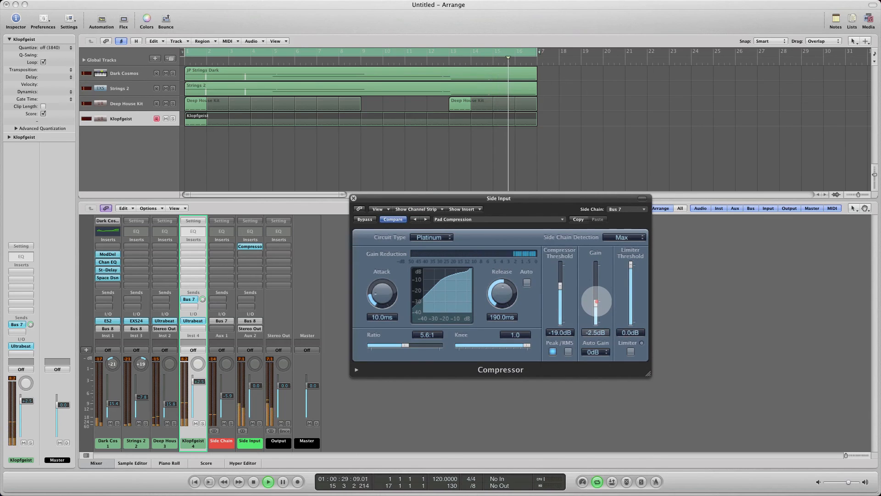
drag(596, 304, 559, 288)
drag(420, 346, 402, 346)
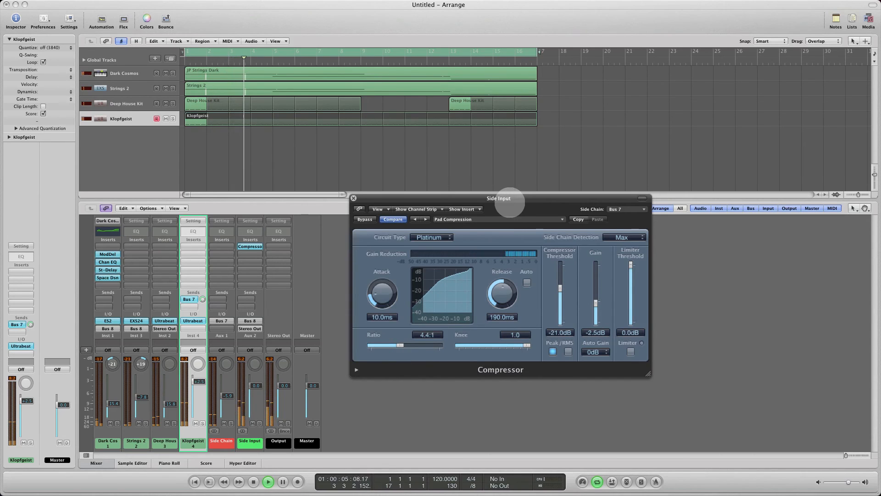
Stop playback and set the Side Input compressor's attack to 8.5 ms, release to 150 ms and threshold to -21.5 dB
drag(509, 200, 480, 186)
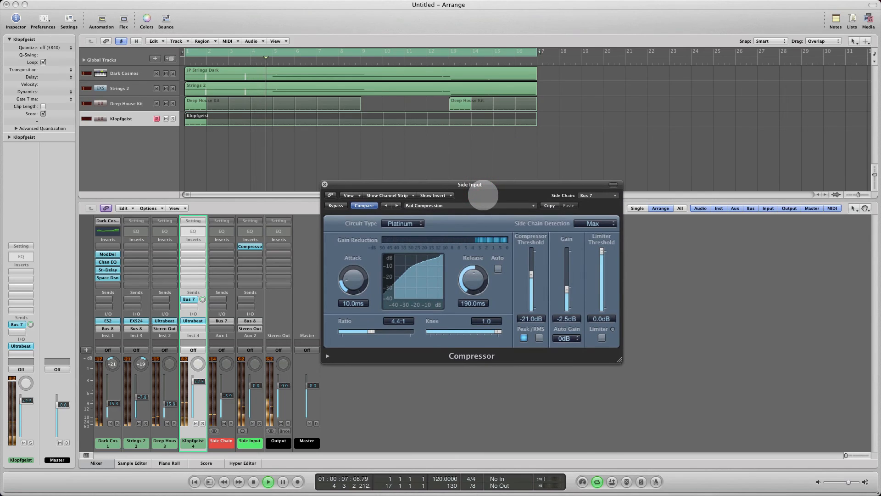
drag(354, 278, 355, 281)
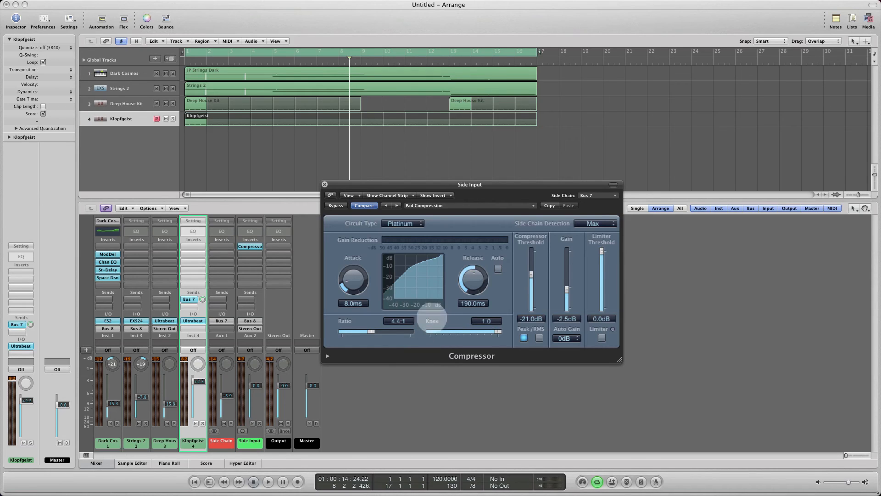
drag(509, 184, 507, 157)
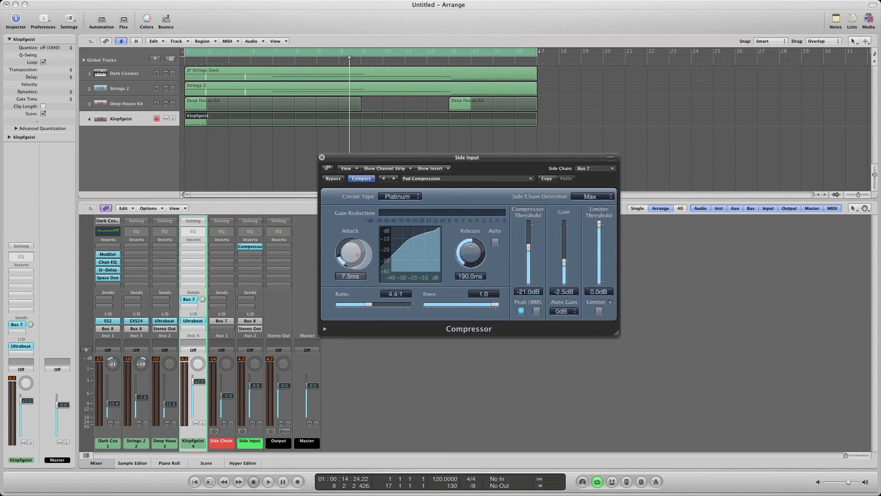
drag(357, 254, 353, 253)
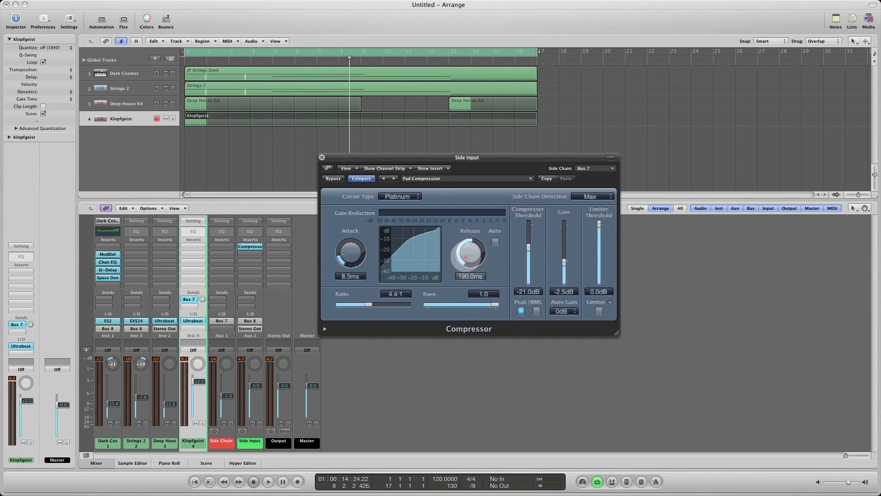
drag(465, 261, 467, 269)
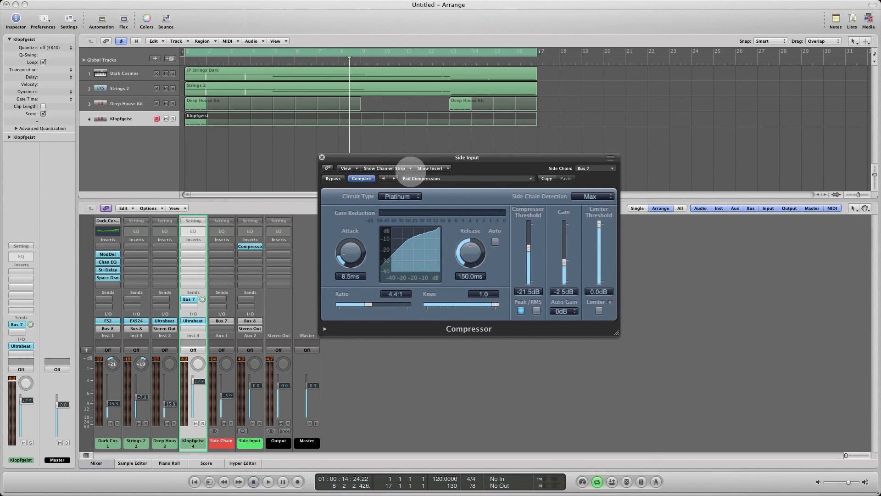
Set the Side Input compressor's ratio to 4.6:1 and its gain to 0.5 dB
drag(409, 158, 430, 178)
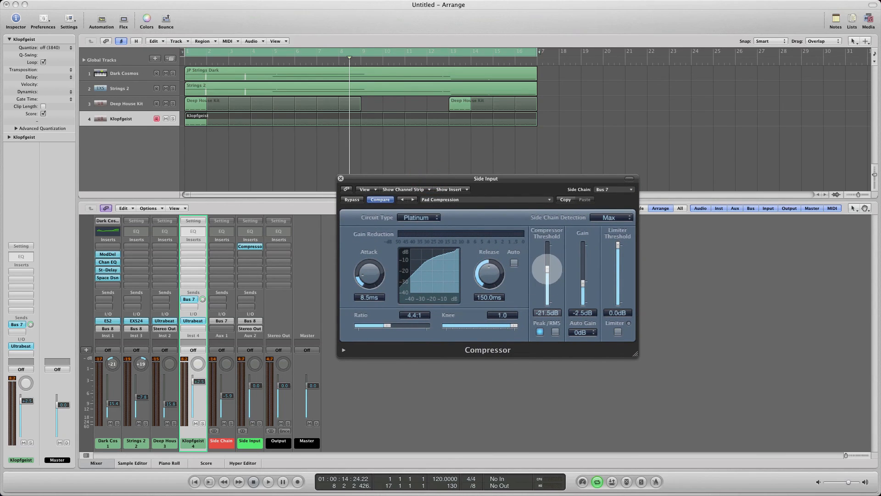
drag(510, 175, 516, 158)
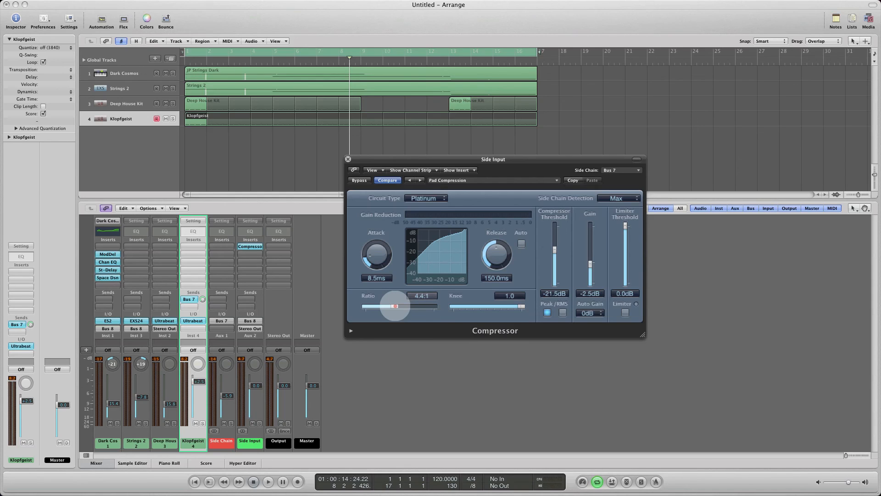
drag(395, 306, 396, 305)
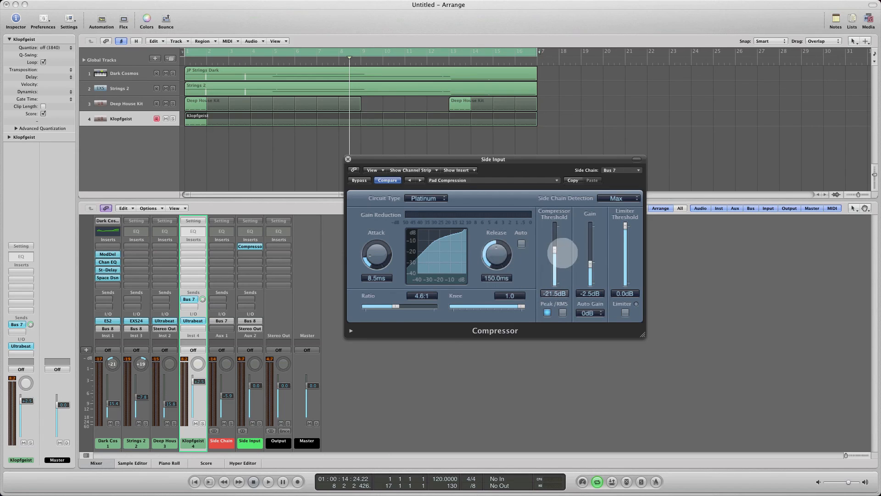
mouse_move(583, 159)
mouse_down()
mouse_move(562, 151)
mouse_move(575, 144)
mouse_up()
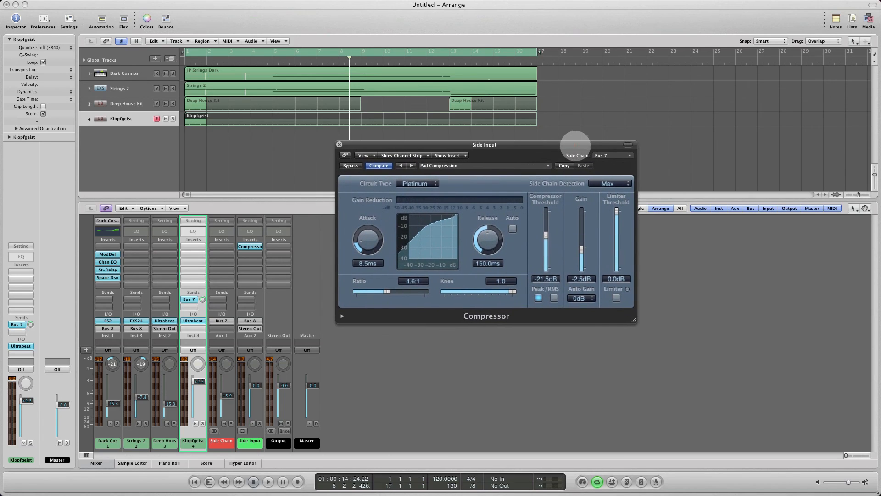
drag(581, 248, 581, 246)
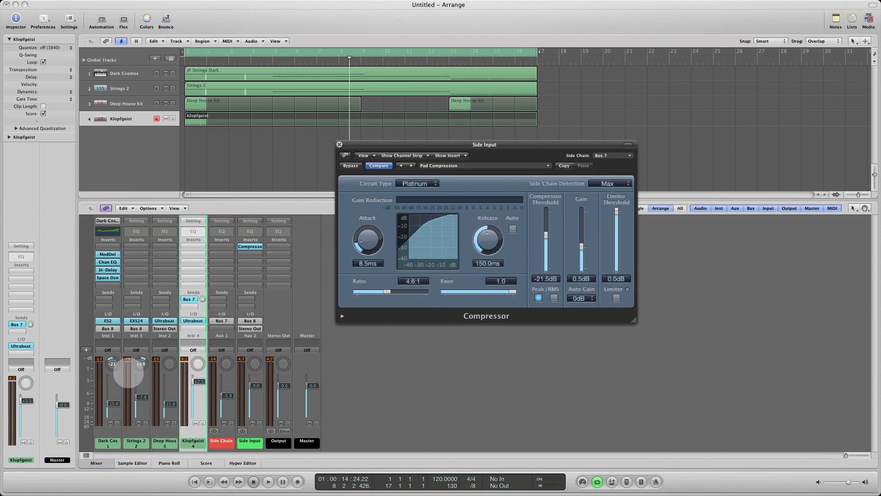
Select the Dark Cosmos and Strings 2 channels and start playback with a cycle range from bar 9 to bar 13
click(128, 442)
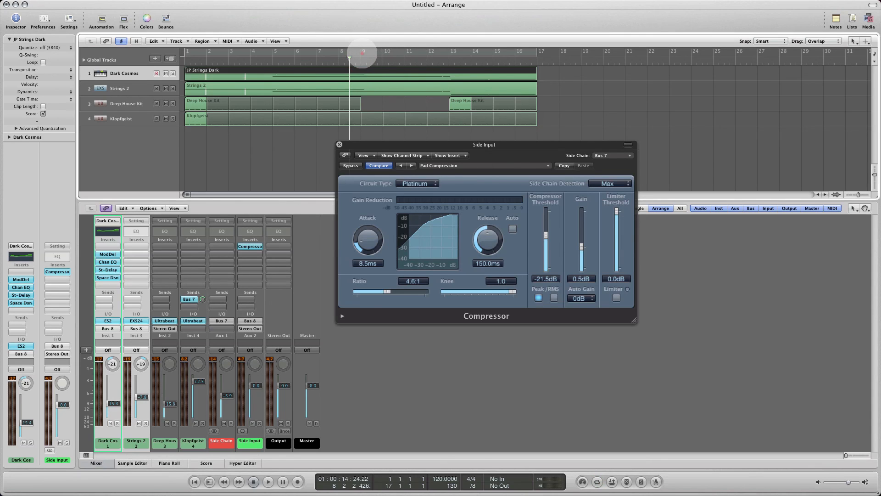
drag(361, 51, 448, 52)
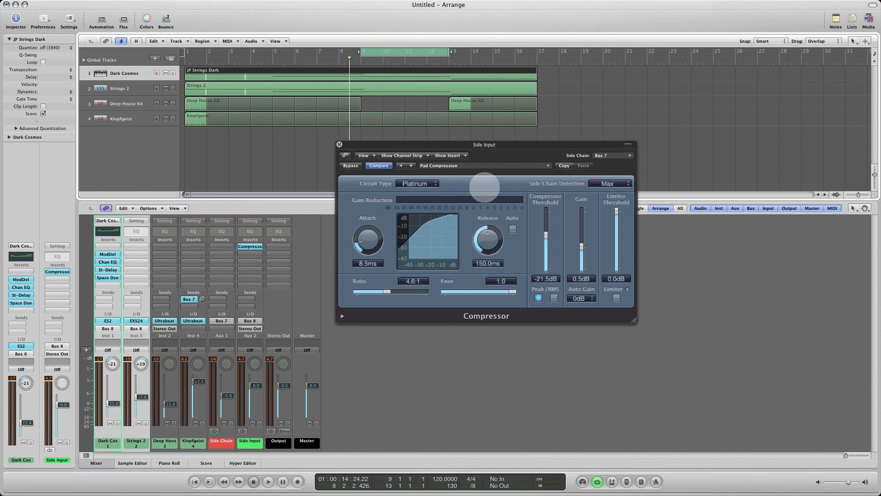
key(space)
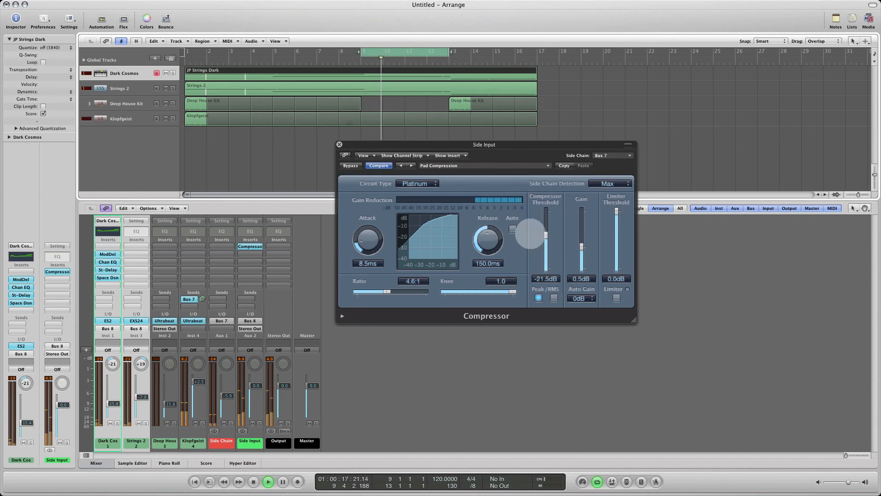
Set the compressor's attack to 0 ms and sweep its release down to 5 ms and up to about 690 ms during looped playback
drag(374, 246, 411, 273)
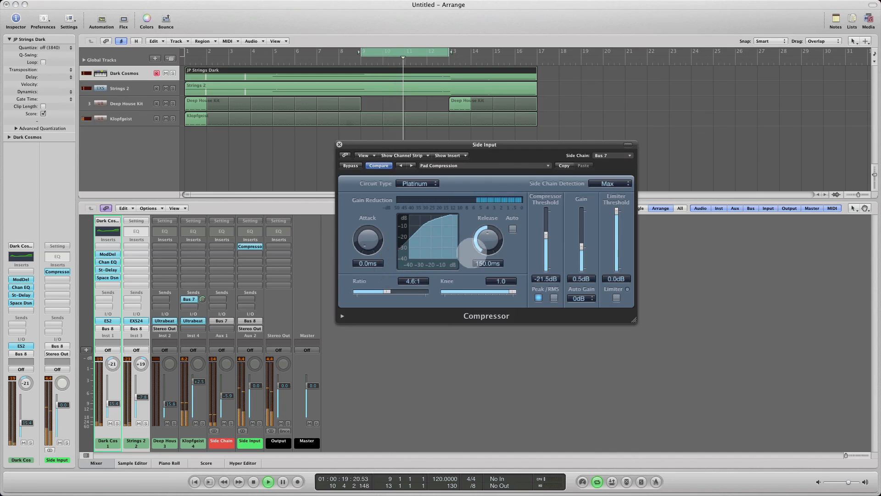
drag(486, 240, 502, 321)
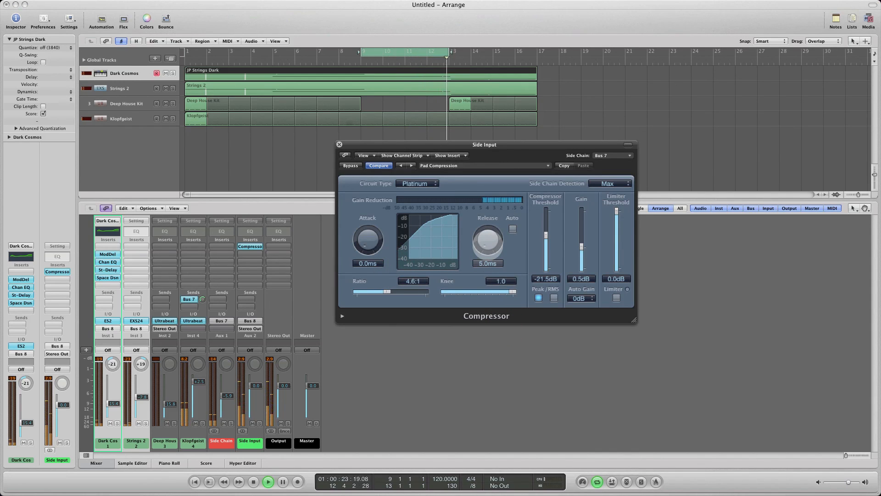
drag(488, 239, 495, 184)
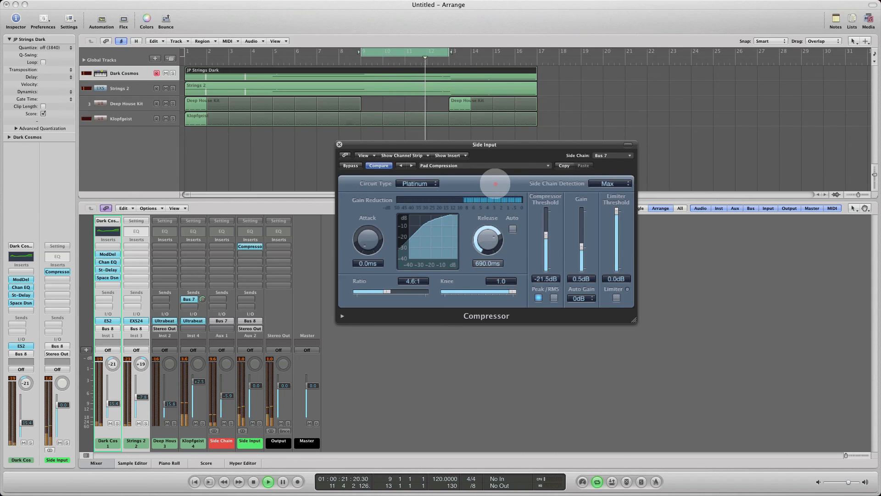
Set the Side Input compressor's release to 180 ms and play the arrangement from bar 1
drag(495, 184, 489, 202)
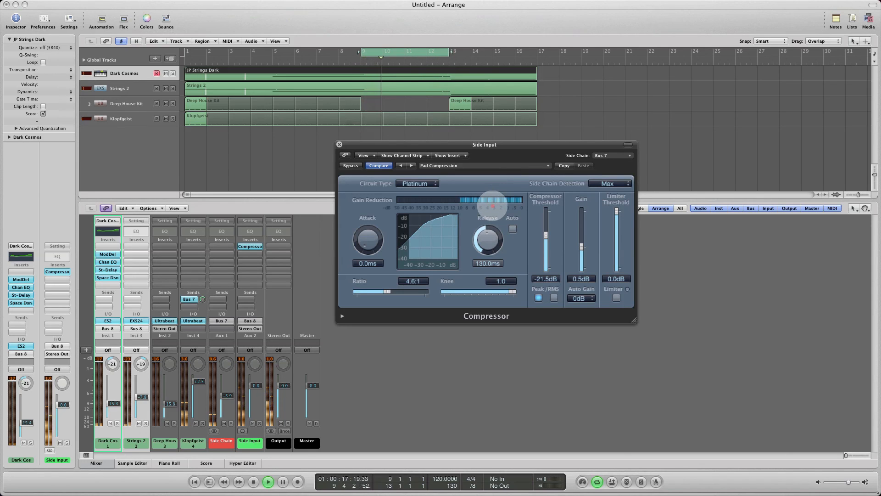
drag(493, 207, 491, 215)
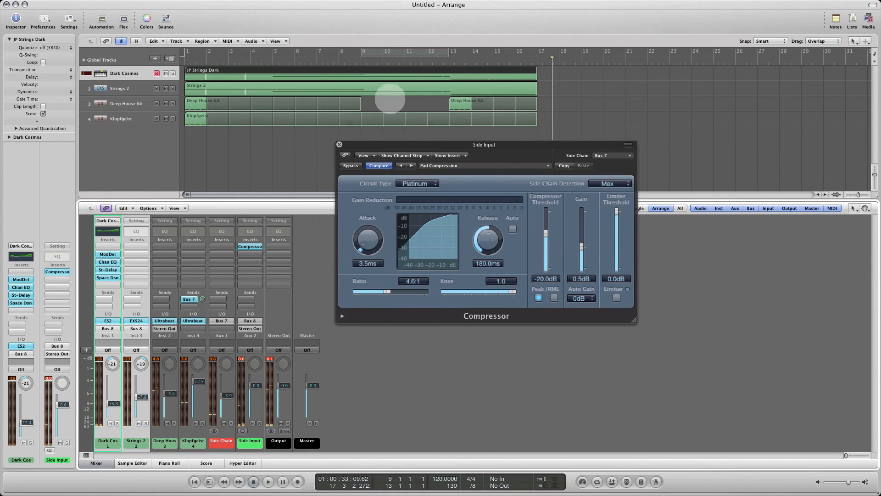
double_click(187, 60)
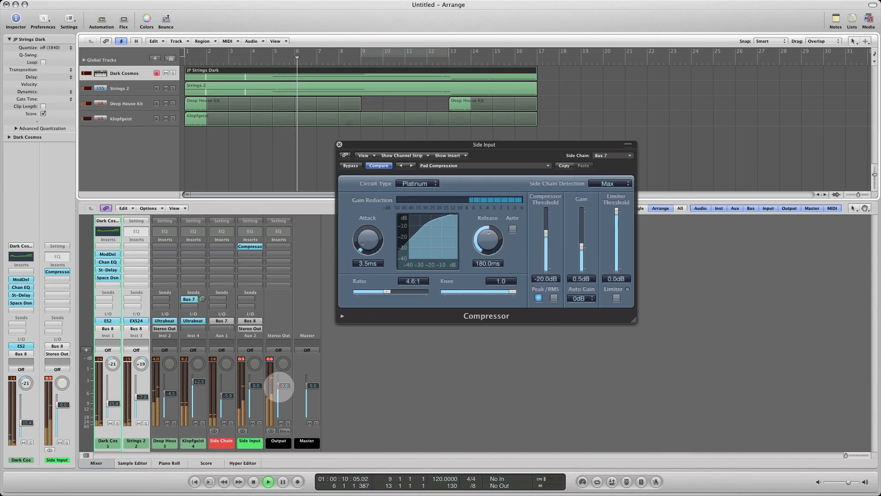
Lower the Dark Cosmos and Strings 2 faders together to about -22.8 and -15.2 dB, and set the Output fader to 0 dB
mouse_move(277, 385)
mouse_down()
mouse_move(283, 400)
mouse_move(269, 364)
mouse_move(275, 374)
mouse_up()
click(110, 448)
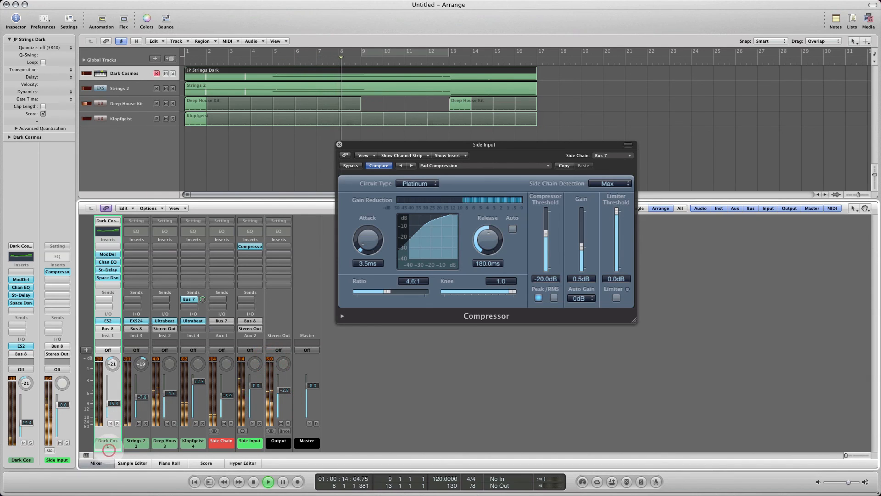
shift+click(136, 441)
drag(141, 398, 142, 405)
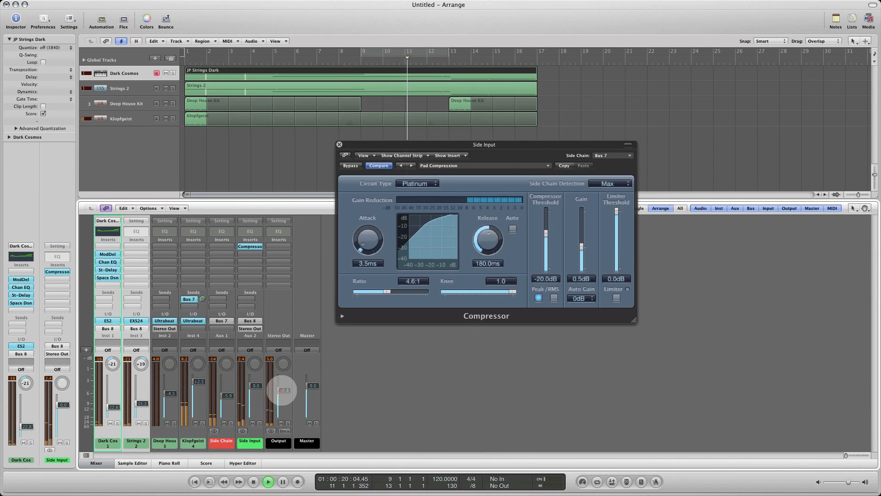
text(0)
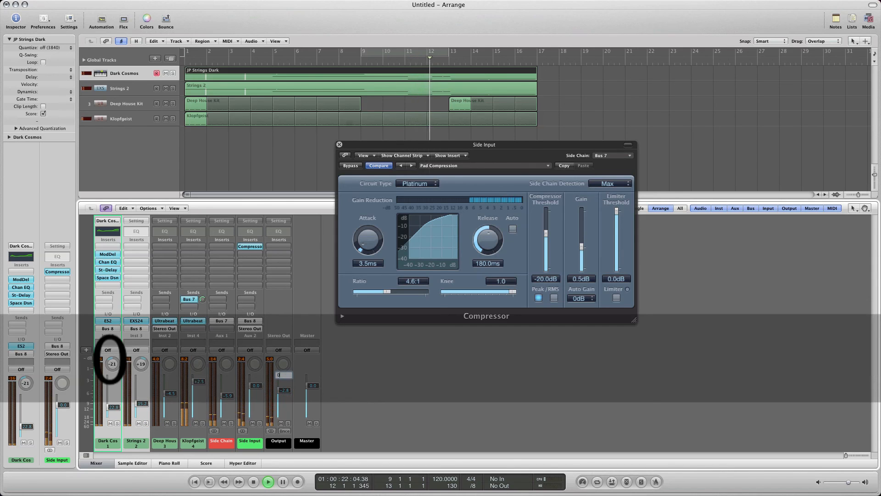
key(Return)
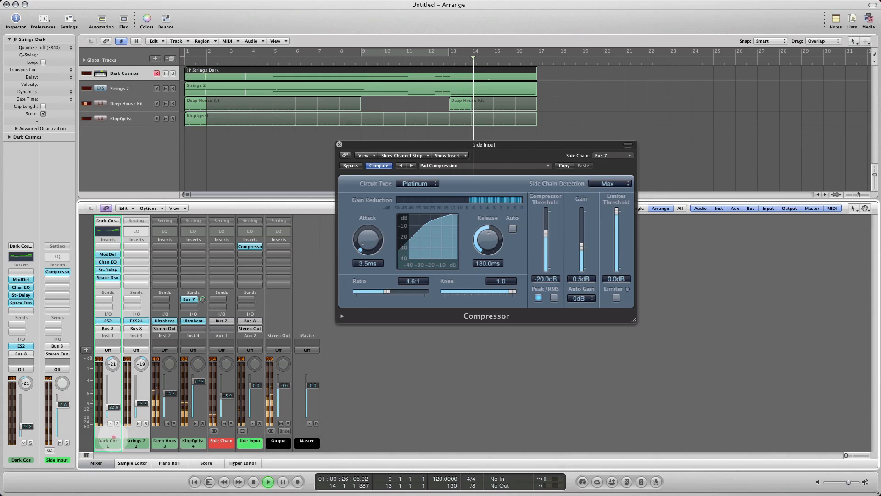
Select only the Dark Cosmos channel and stop playback
click(138, 431)
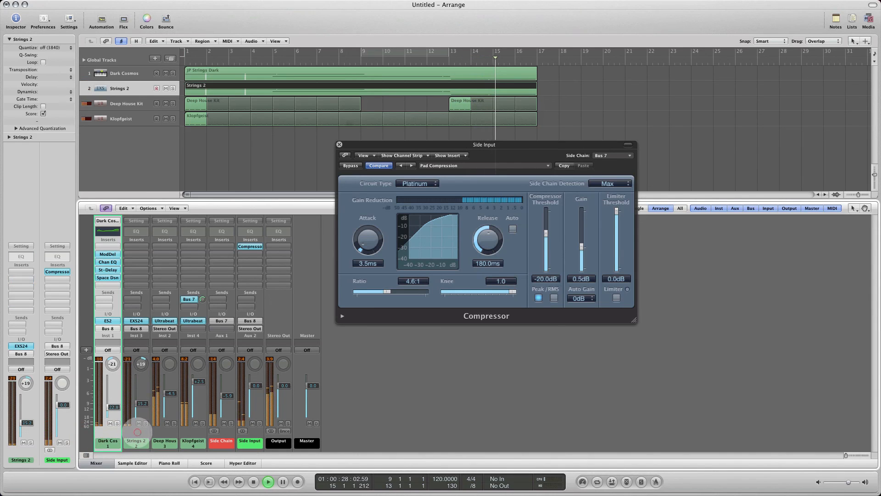
click(112, 433)
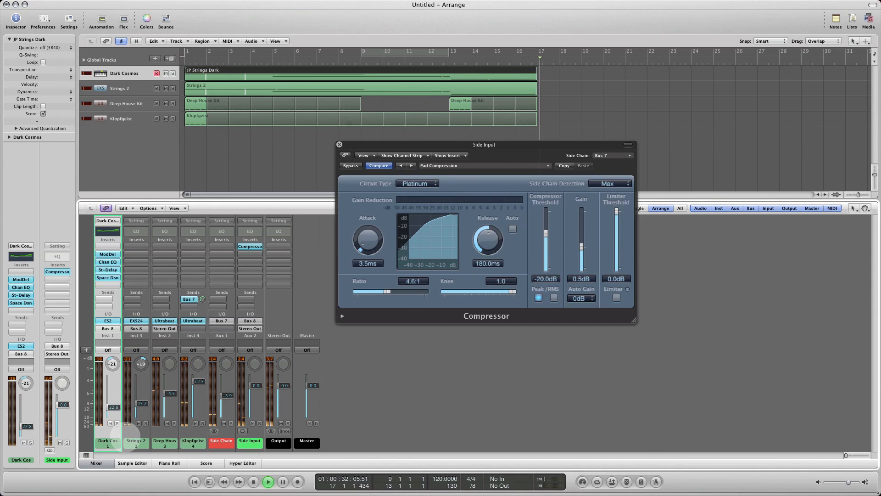
key(space)
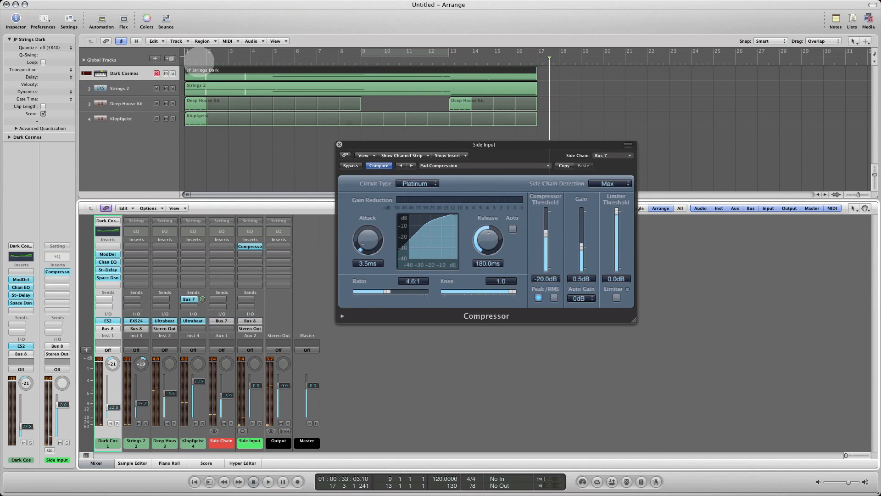
Enable cycle mode, extend the cycle range from bar 1 to bar 17, and start playback
click(356, 51)
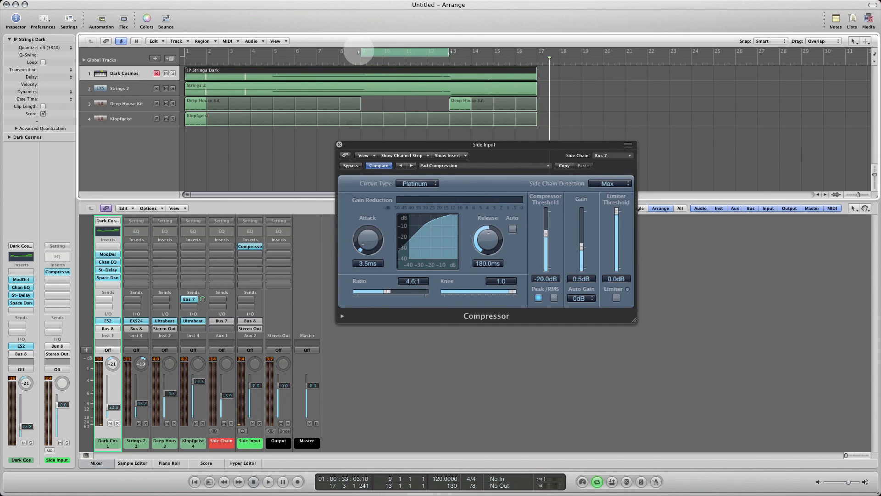
drag(359, 51, 185, 52)
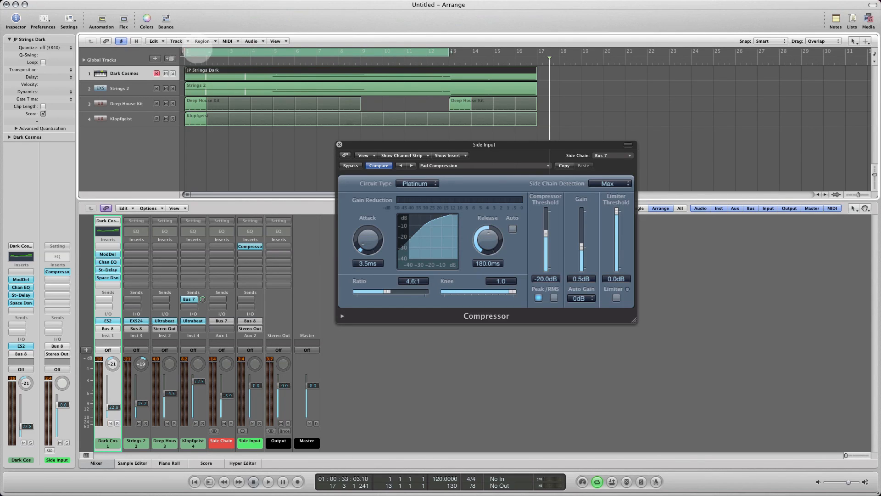
drag(449, 51, 538, 52)
key(space)
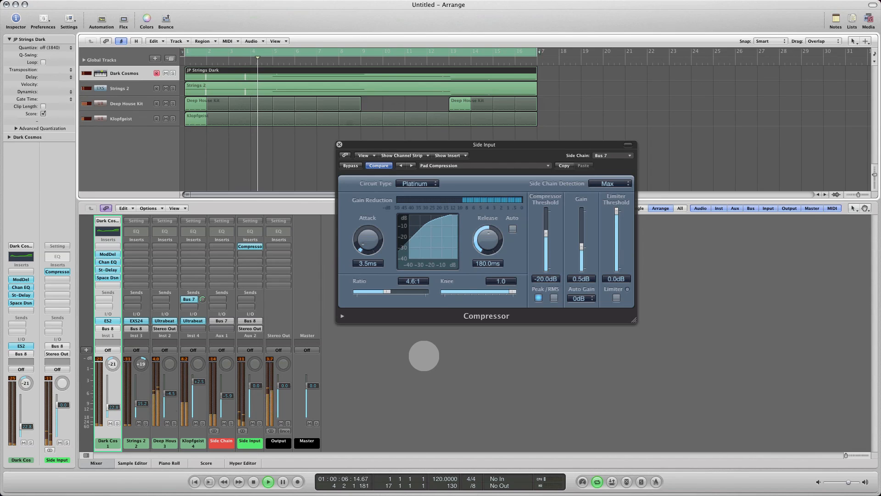
Stop playback and close the Side Input compressor window
key(space)
drag(370, 146, 420, 211)
click(391, 211)
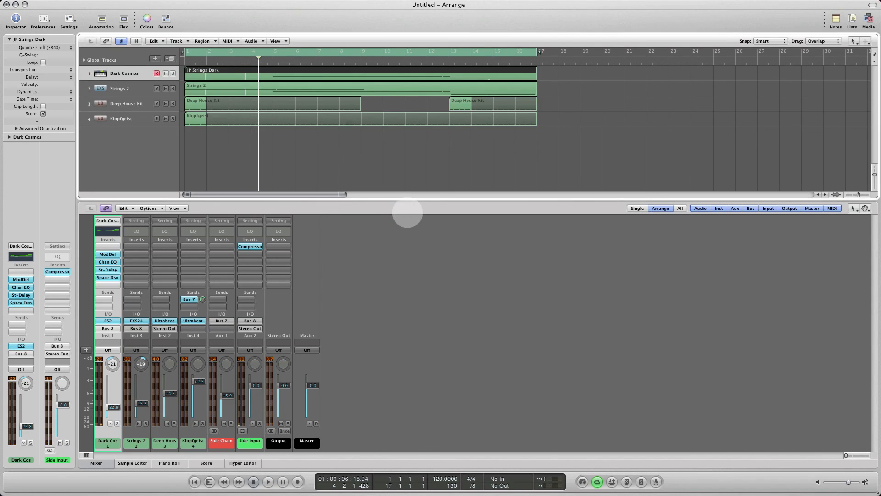